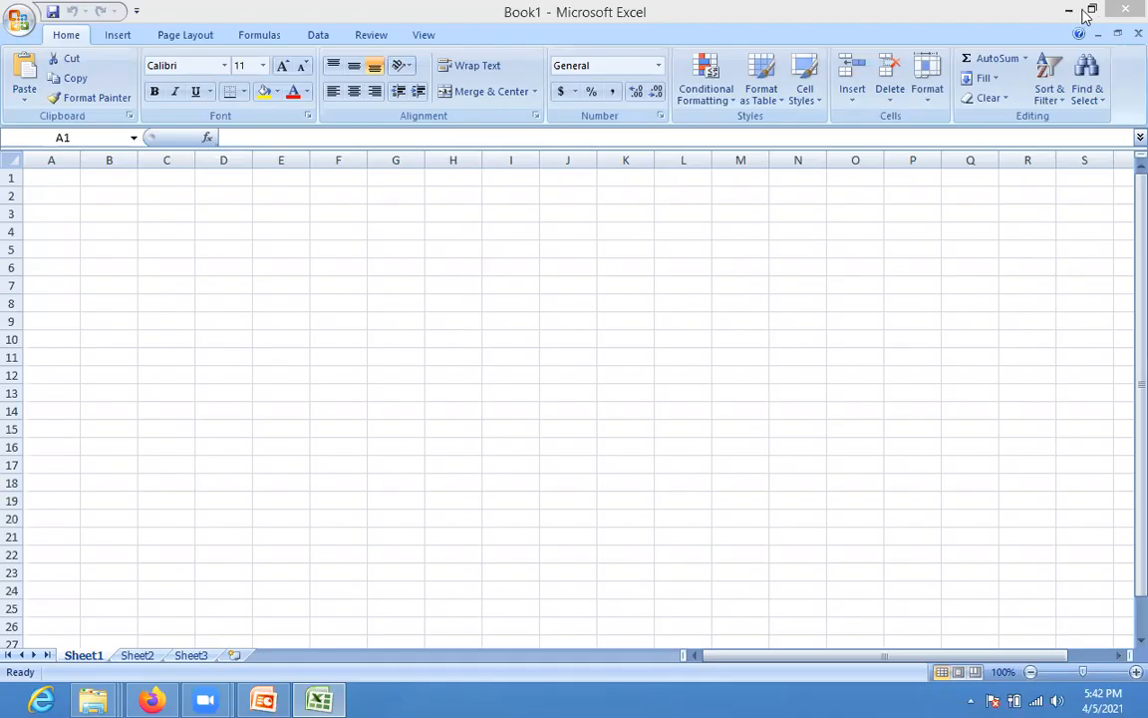
Look through the blank worksheets Sheet1, Sheet2 and Sheet3 in the maximized workbook
double_click(982, 12)
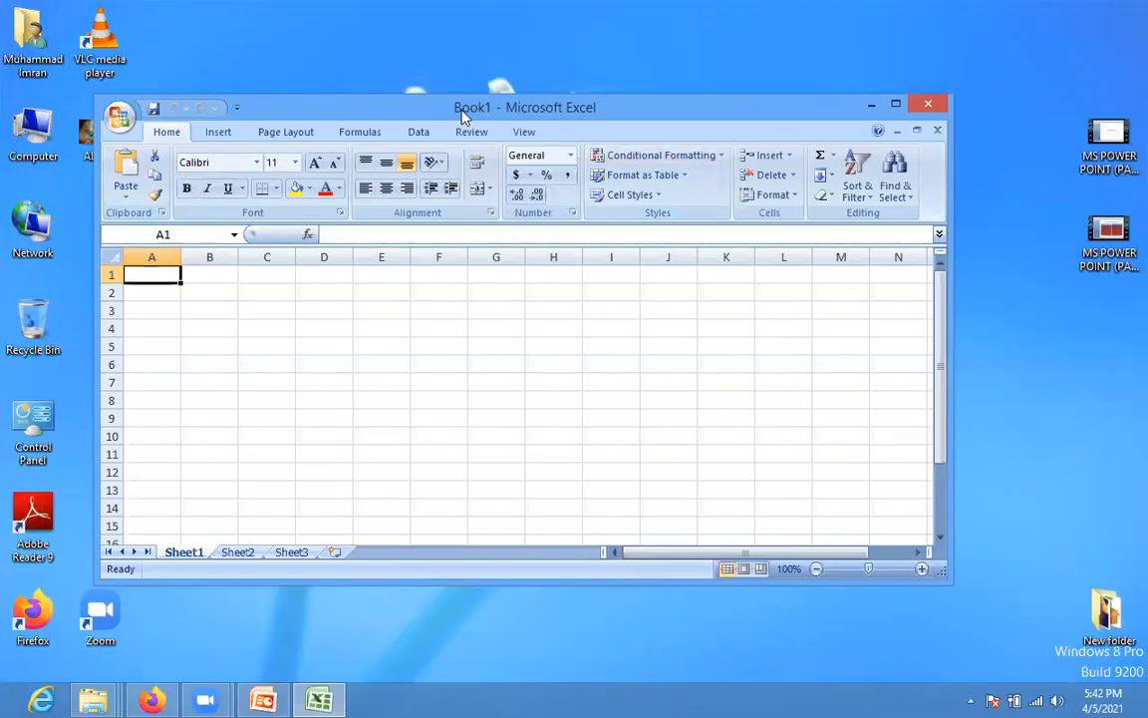
left_click(896, 107)
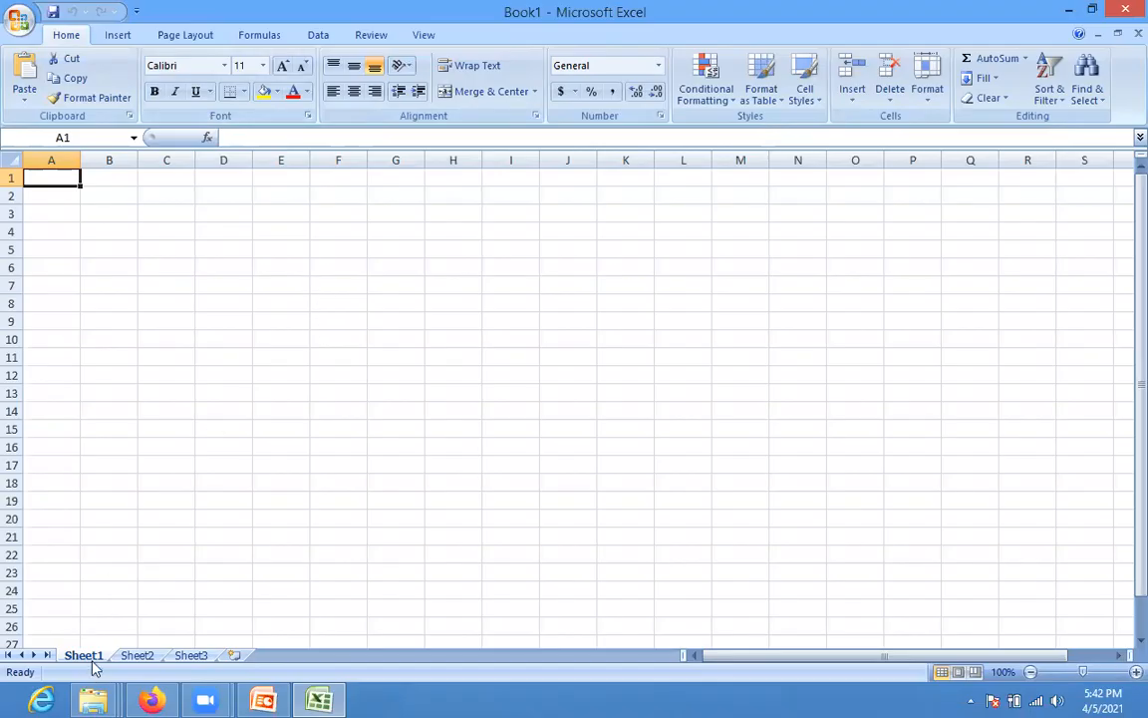
left_click(136, 656)
left_click(190, 655)
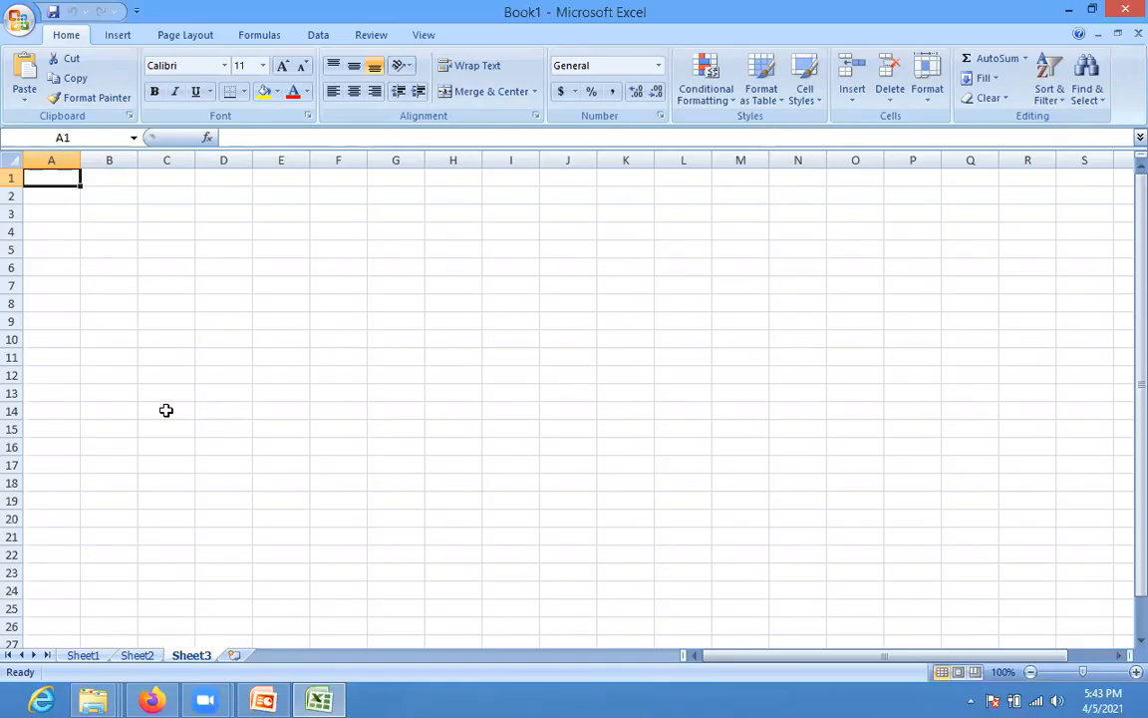
left_click(83, 655)
left_click(135, 656)
left_click(190, 655)
Rename Sheet1 as ANESTHESIA and Sheet2 as DENTAL
double_click(81, 657)
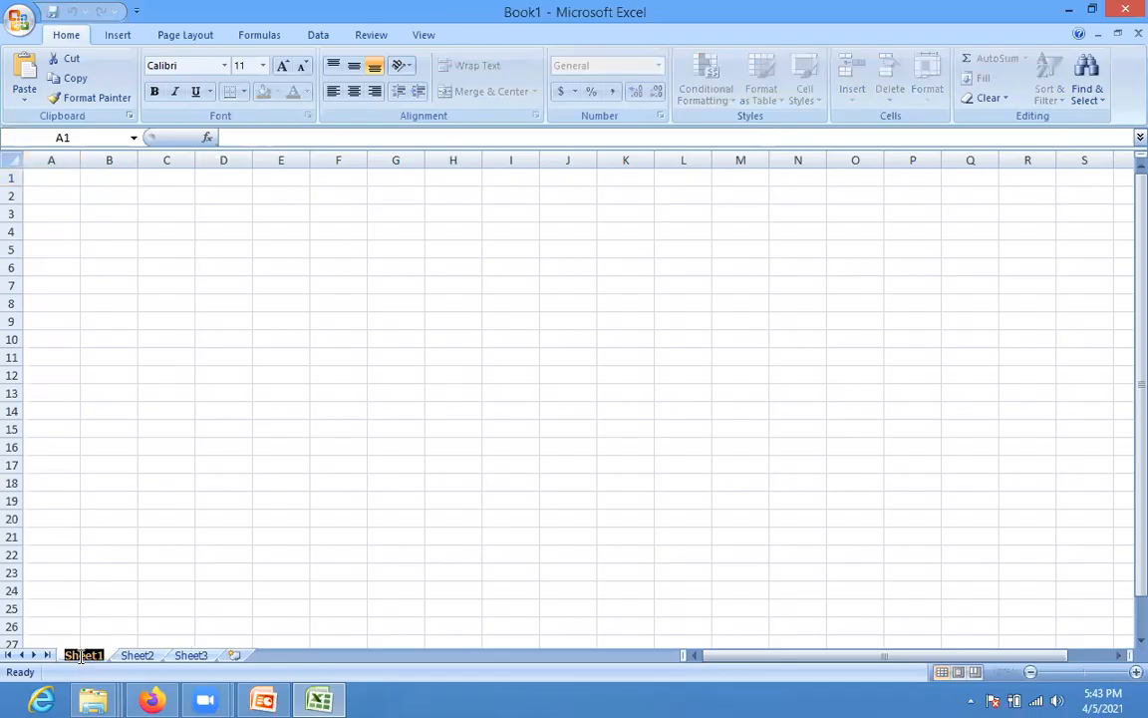
type("ANESTHESIA")
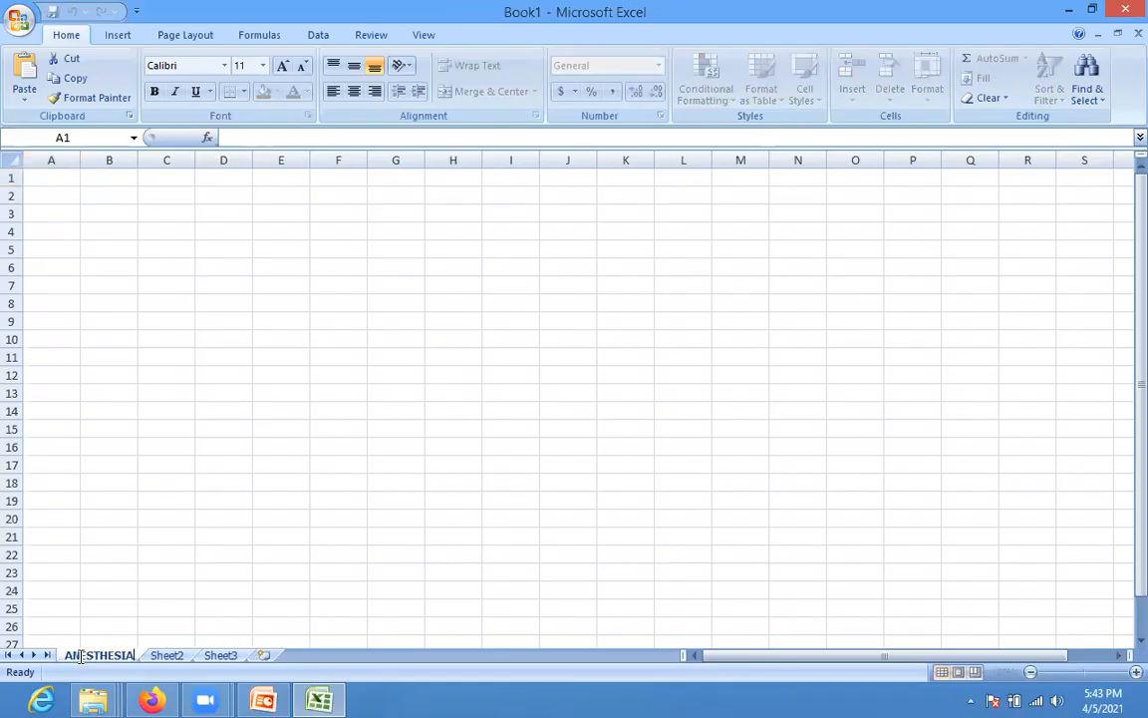
double_click(171, 649)
type("DENTAL")
key("Return")
Rename Sheet3 as MLT
double_click(222, 655)
type("MTL")
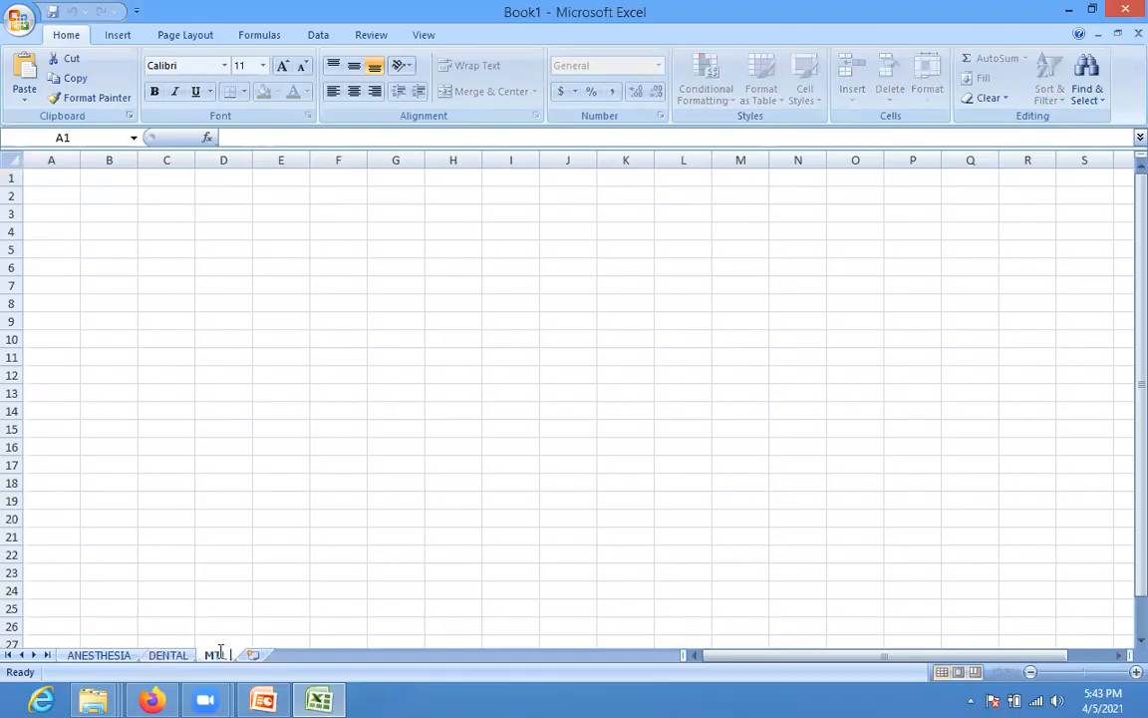
key("BackSpace")
key("BackSpace")
type("LT")
left_click(300, 555)
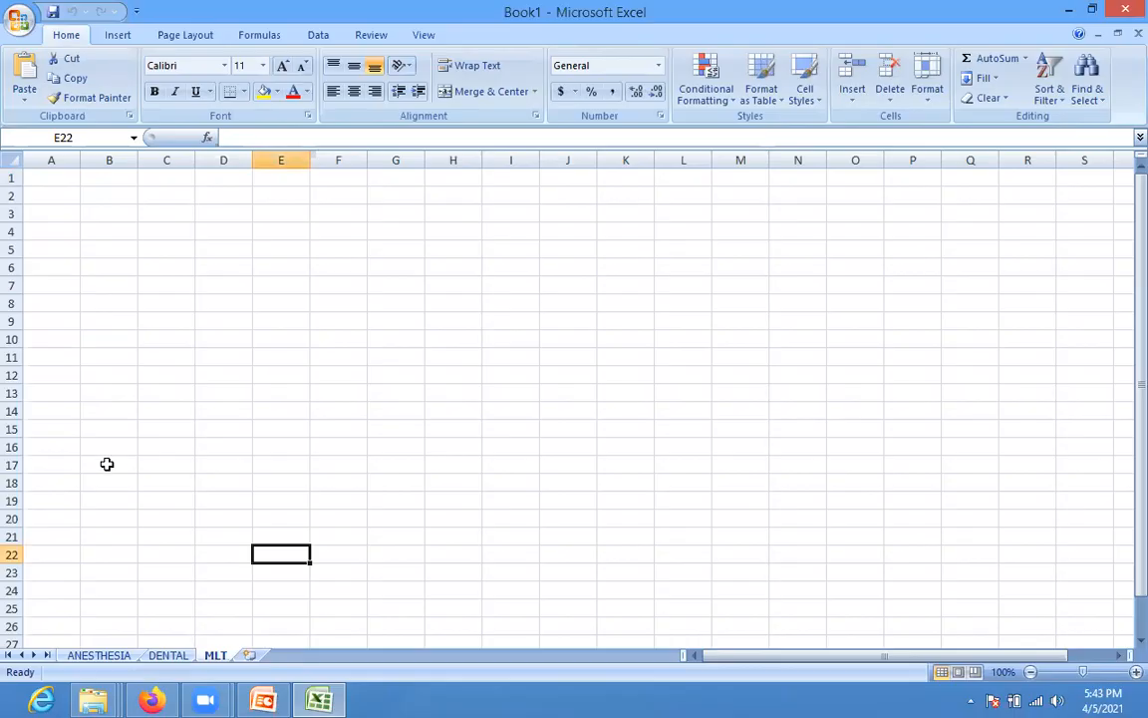
Insert a new worksheet after MLT and name it DIALYSIS
left_click(249, 655)
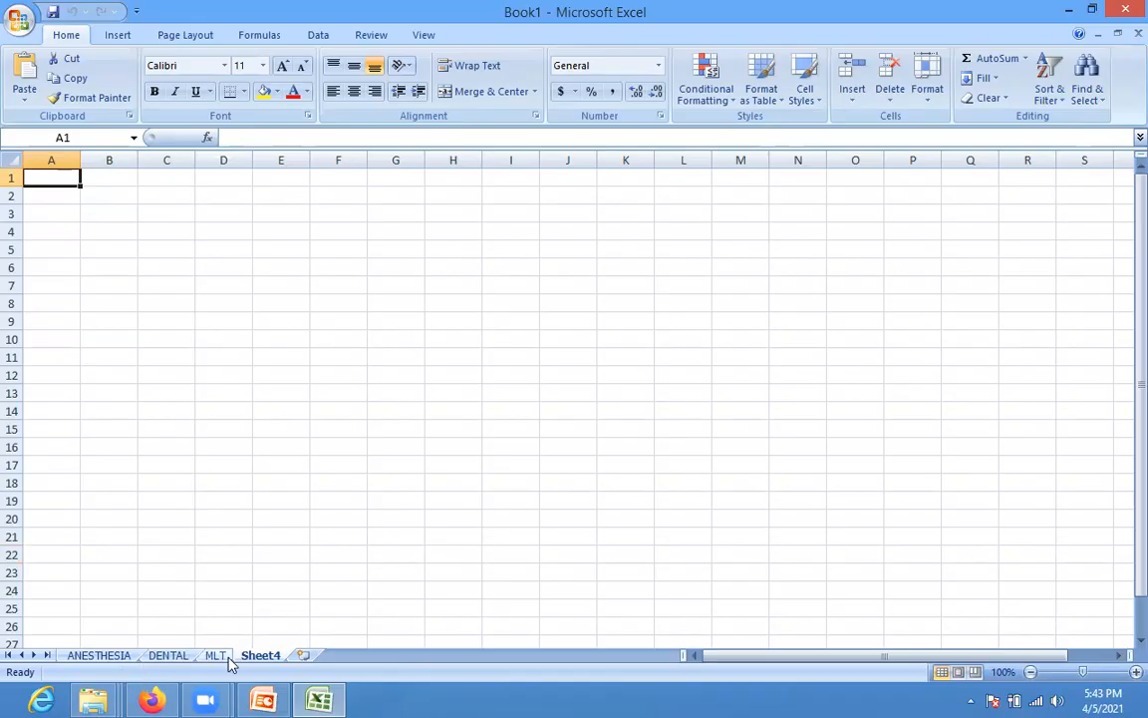
double_click(262, 654)
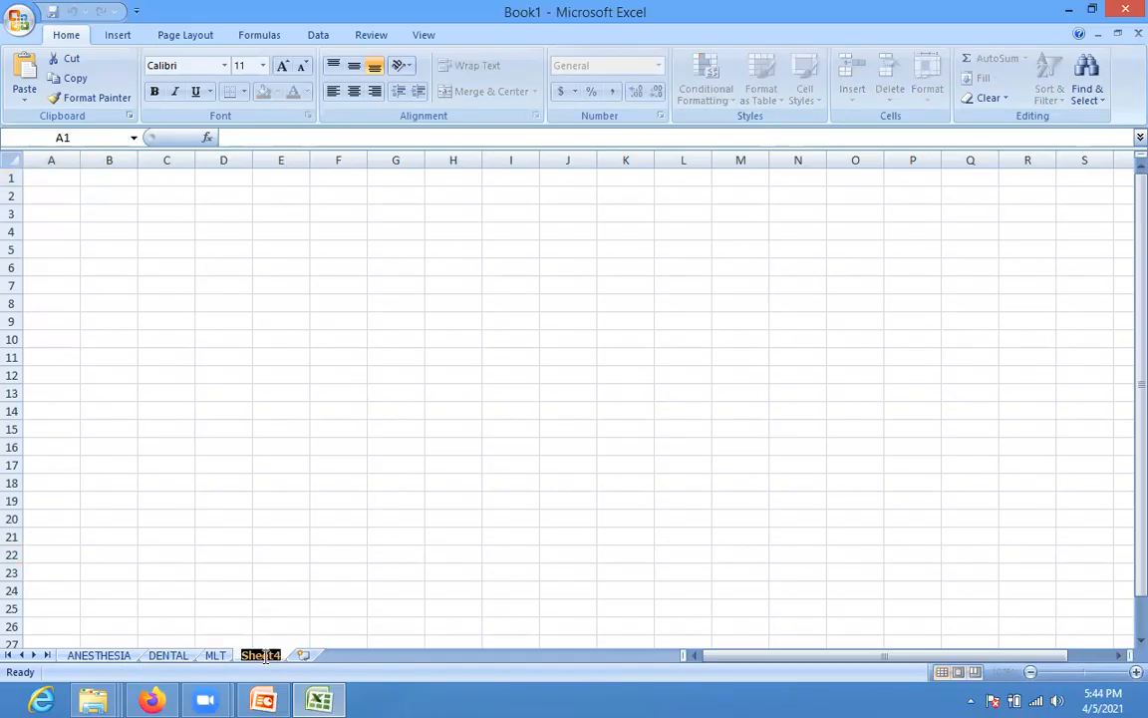
type("DIALYSIS")
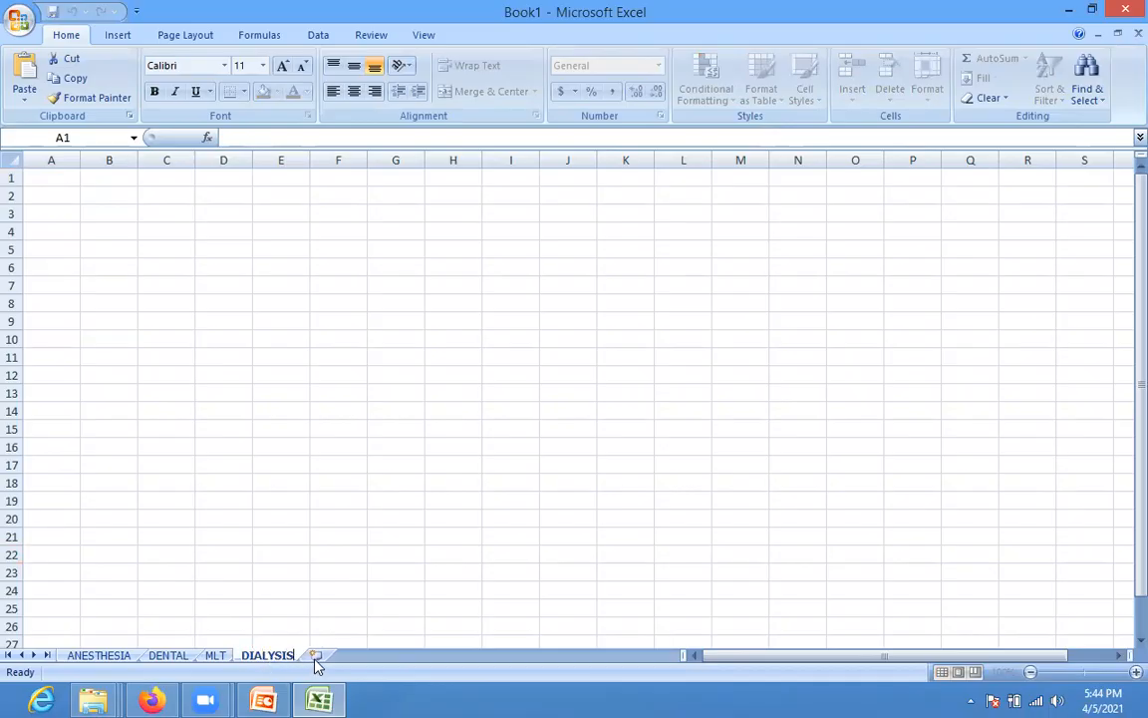
Insert a new worksheet after DIALYSIS and name it NEUROPYSIOLOGY
left_click(314, 656)
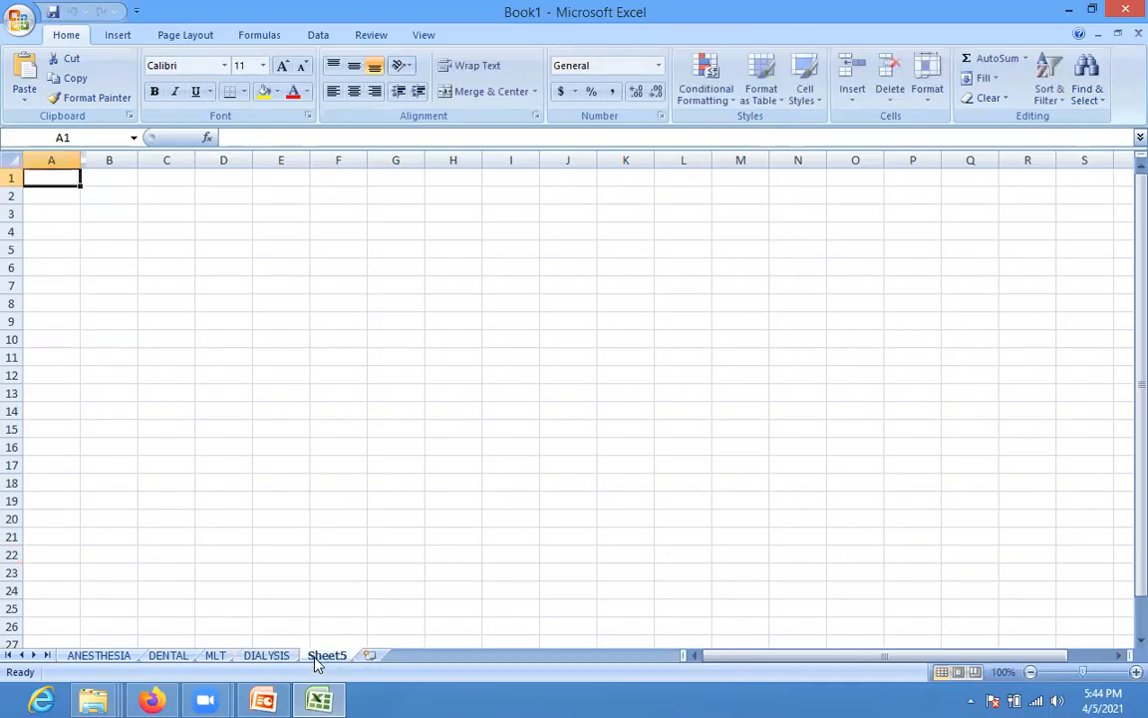
double_click(315, 657)
type("EURO")
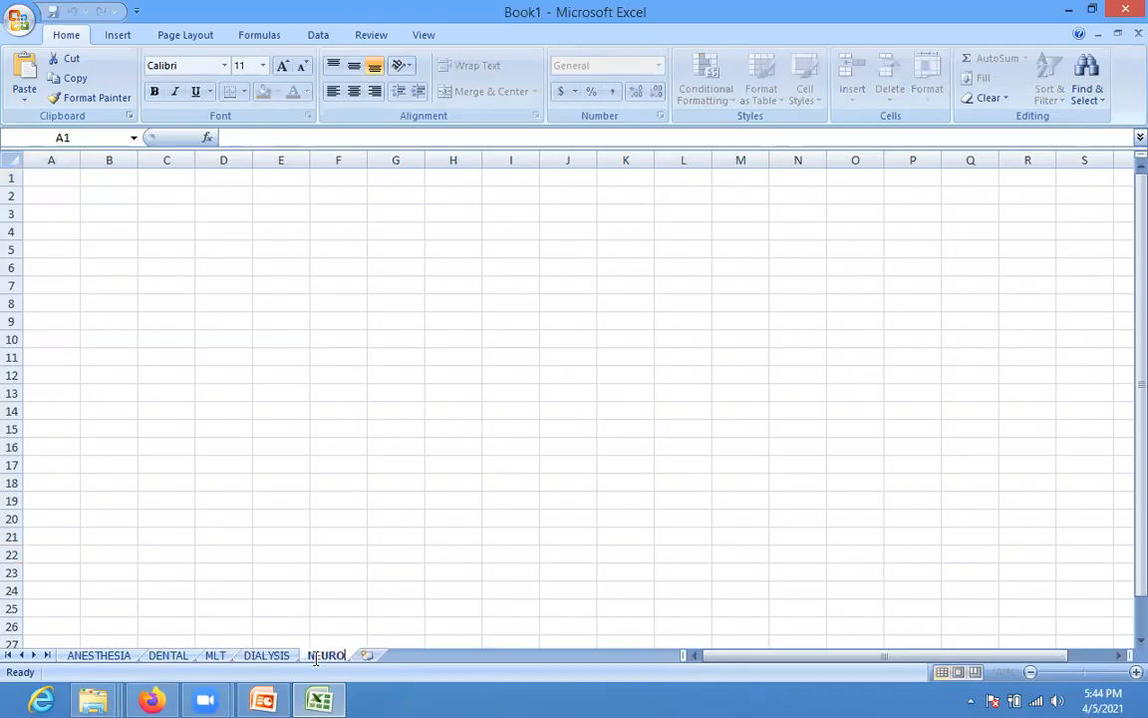
type("PYSIOLOGY")
key("Return")
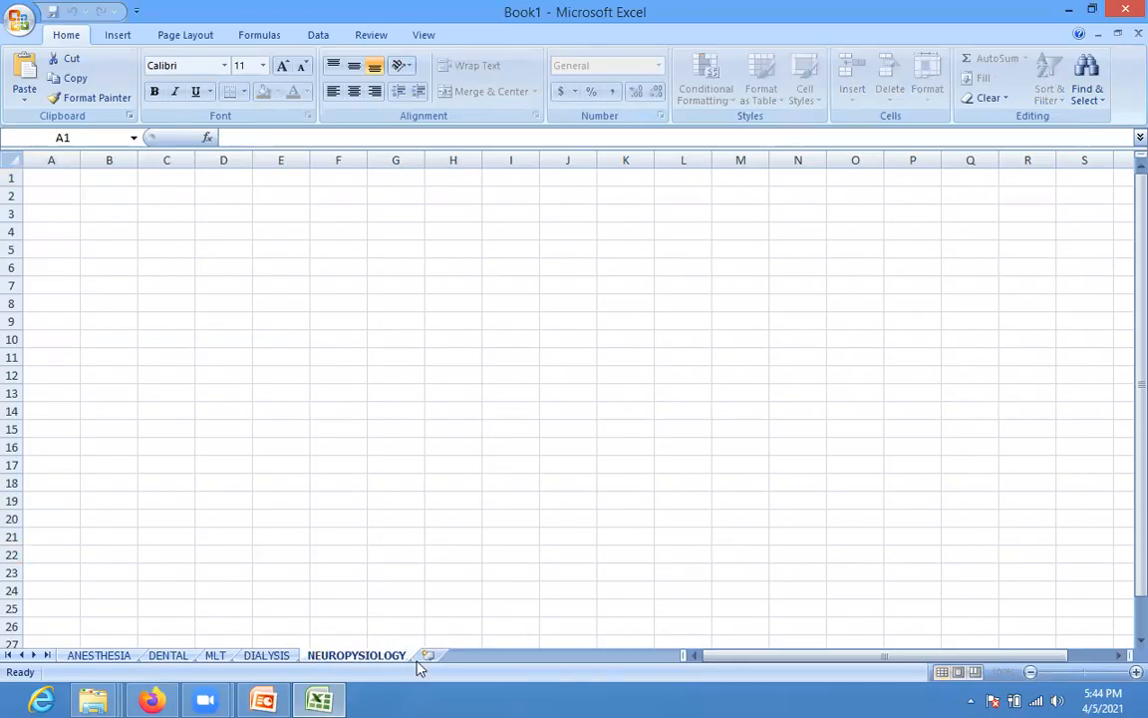
Insert a new worksheet after NEUROPYSIOLOGY and name it RADIOLOGY
double_click(427, 655)
type("RADIOLOHY")
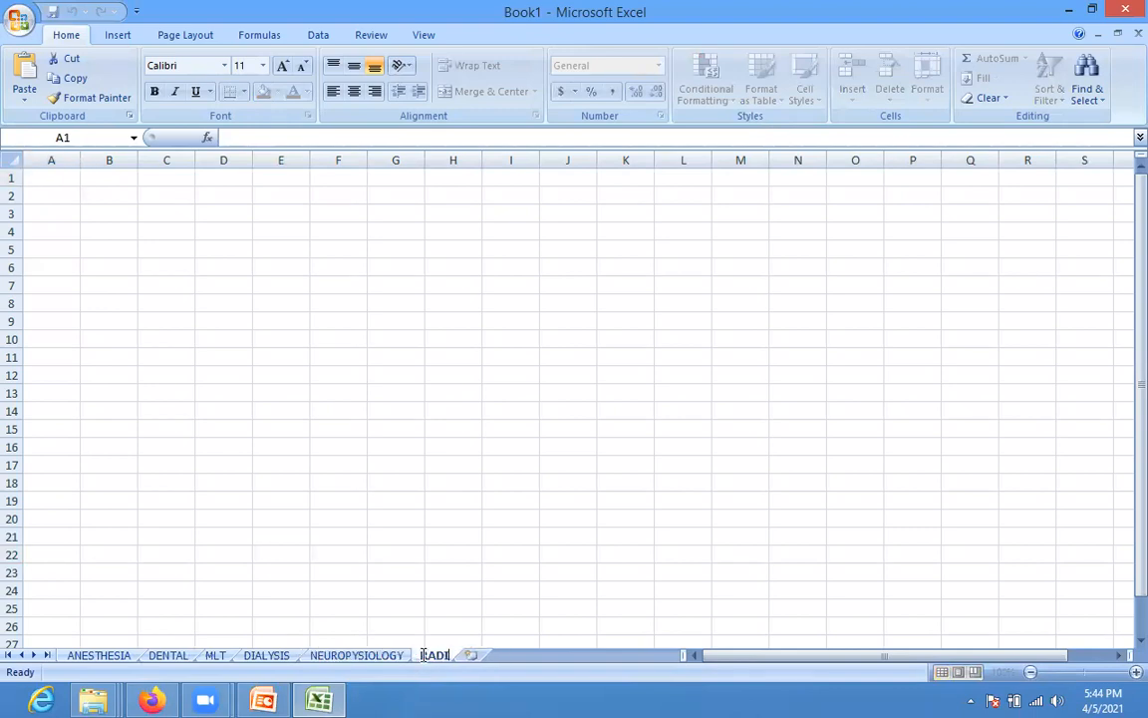
key("BackSpace")
key("BackSpace")
type("GY")
Add two more worksheets after RADIOLOGY, named EMERGENCY and SURGICAL
double_click(509, 657)
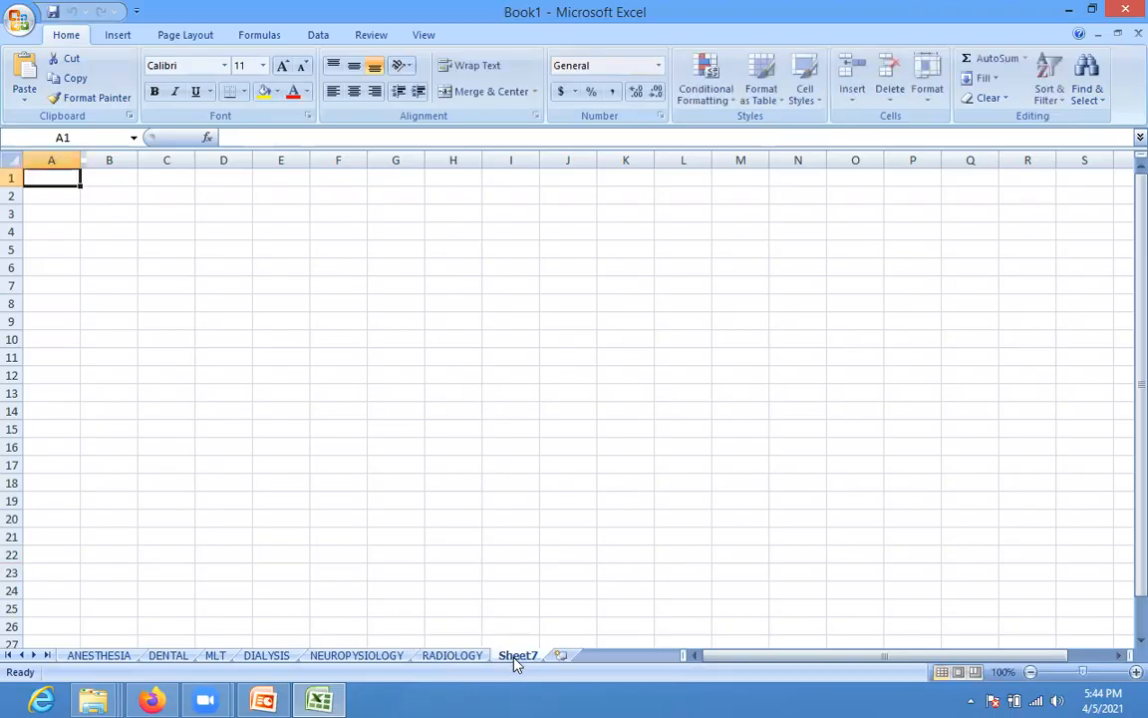
type("EMERGENCY")
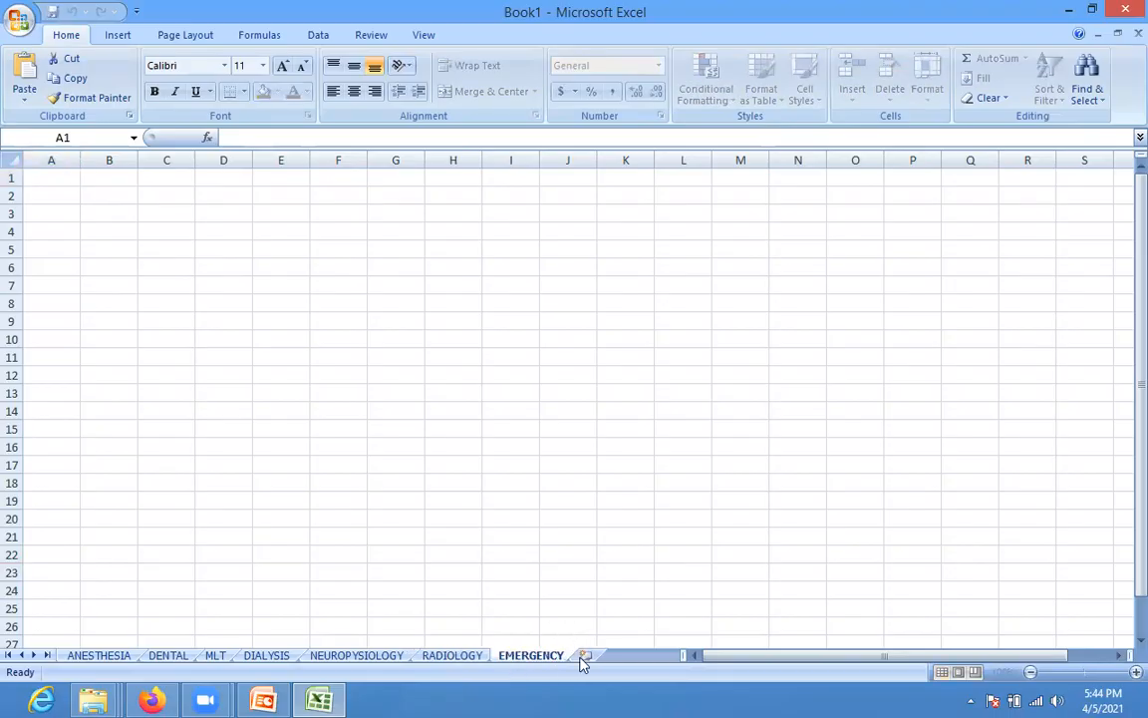
left_click(585, 655)
double_click(590, 656)
type("SURGICAL")
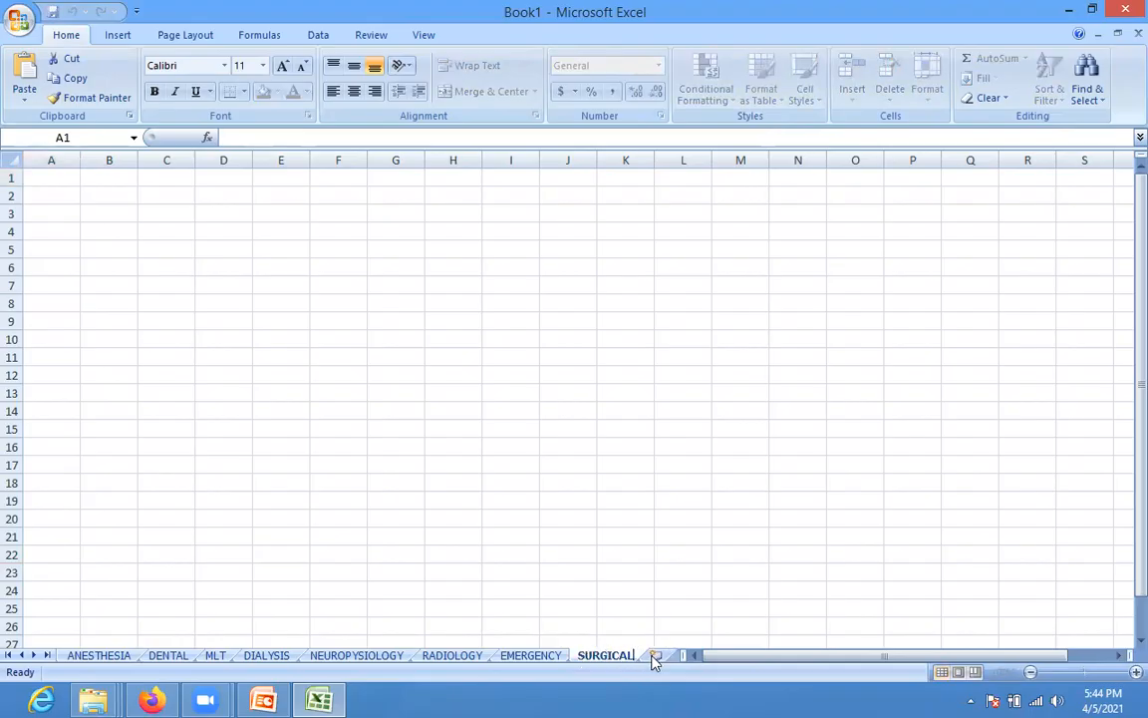
Insert a new worksheet after SURGICAL and name it CARDIOLOGY
left_click(654, 656)
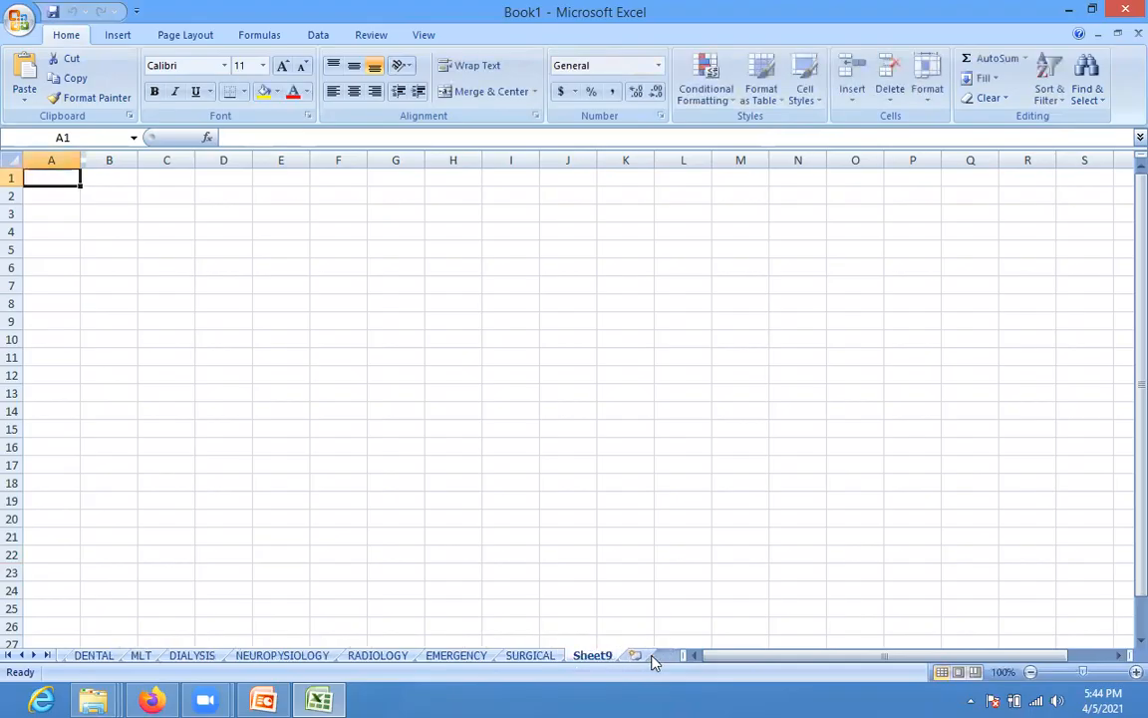
double_click(598, 657)
type("CARDIOLOGY")
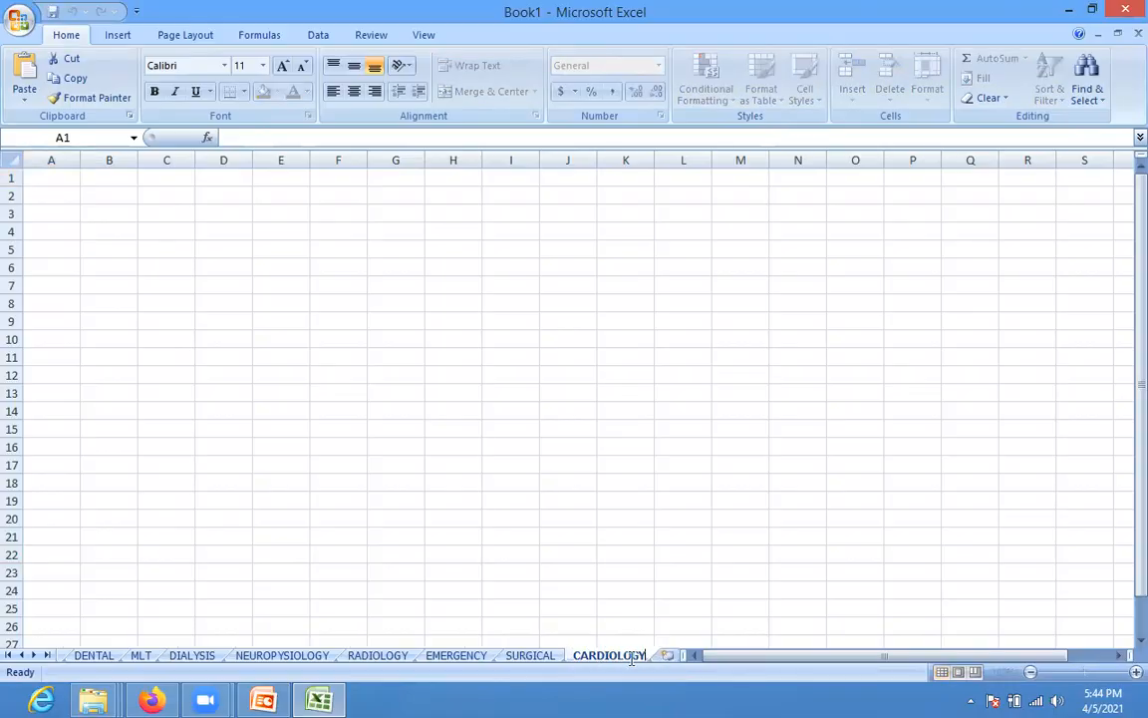
left_click(661, 571)
Insert a new worksheet after CARDIOLOGY and name it RT&ICU
left_click(666, 656)
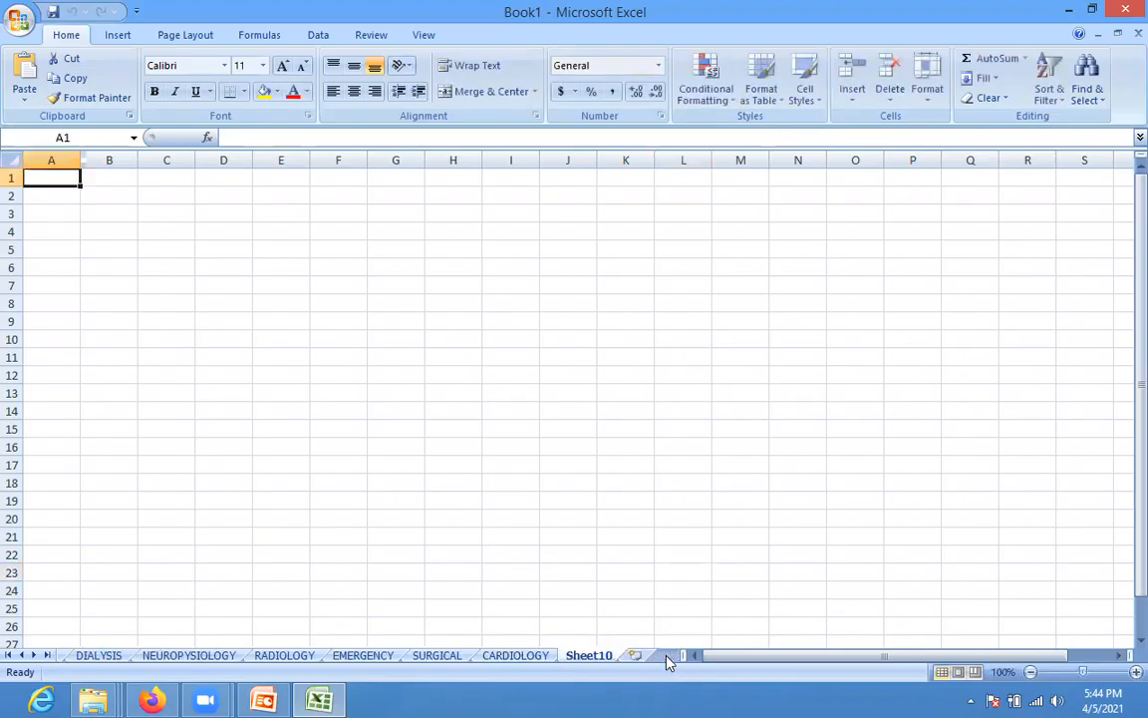
double_click(581, 656)
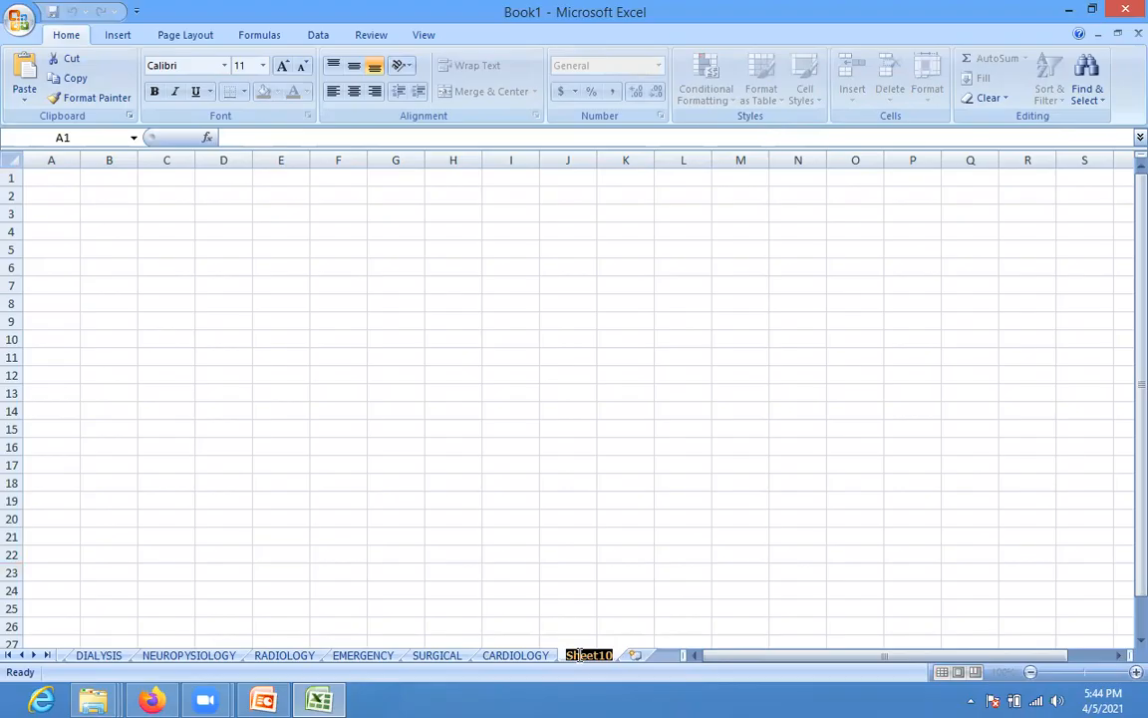
type("R")
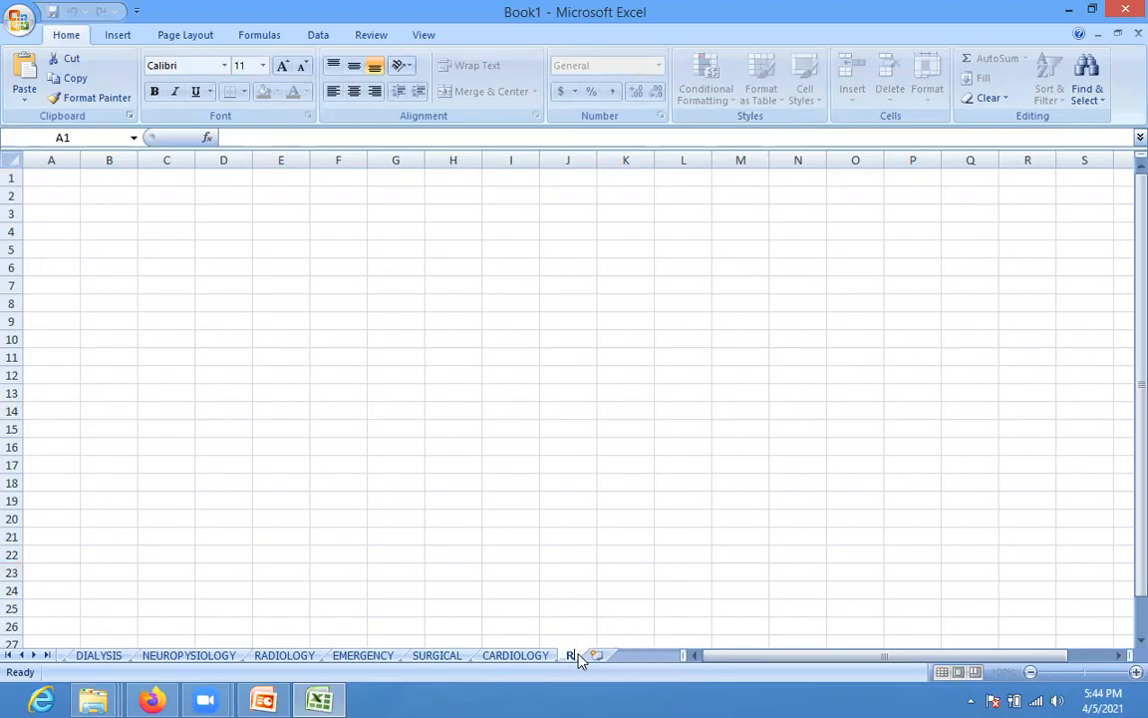
type("A")
type("&")
type("ICU")
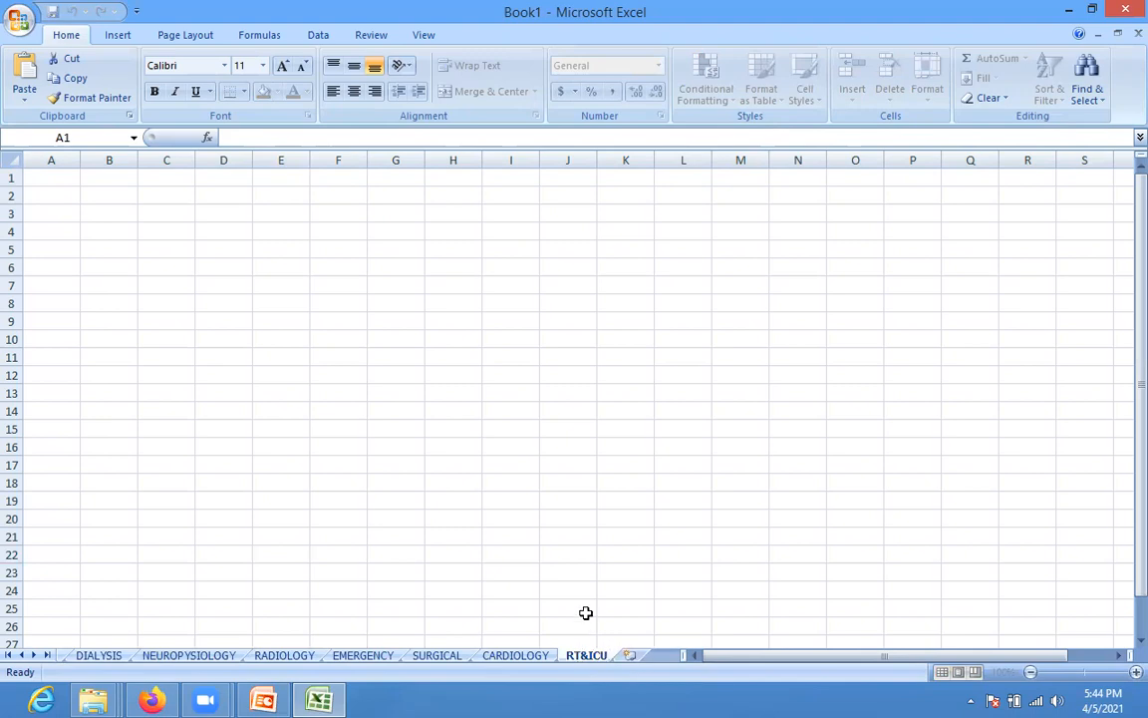
left_click(588, 610)
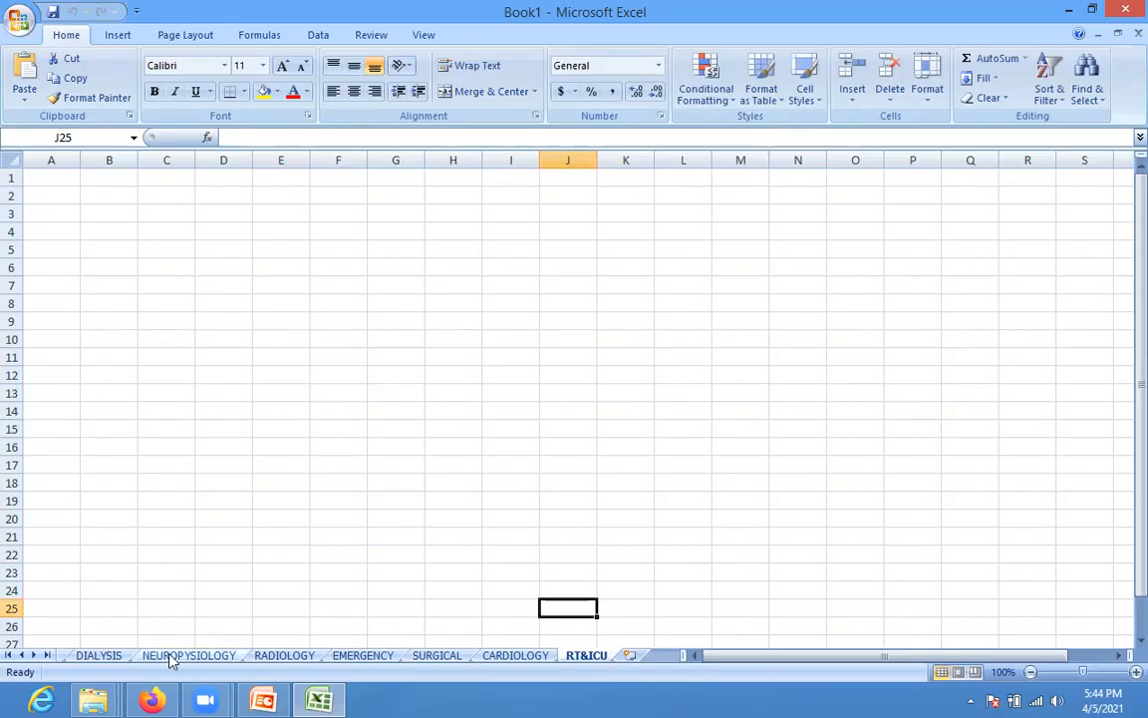
Look through the workbook's row of sheet names, going back and forth between the first and the last sheet
left_click(22, 655)
left_click(22, 655)
left_click(22, 655)
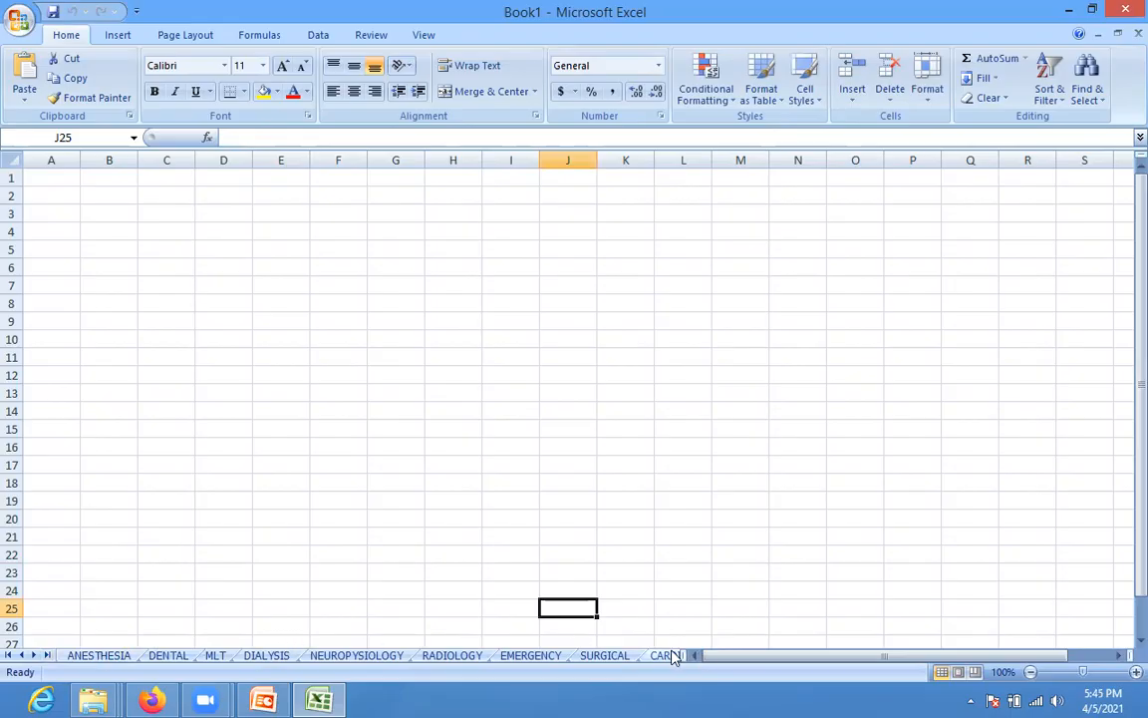
left_click(33, 655)
left_click(33, 655)
left_click(33, 654)
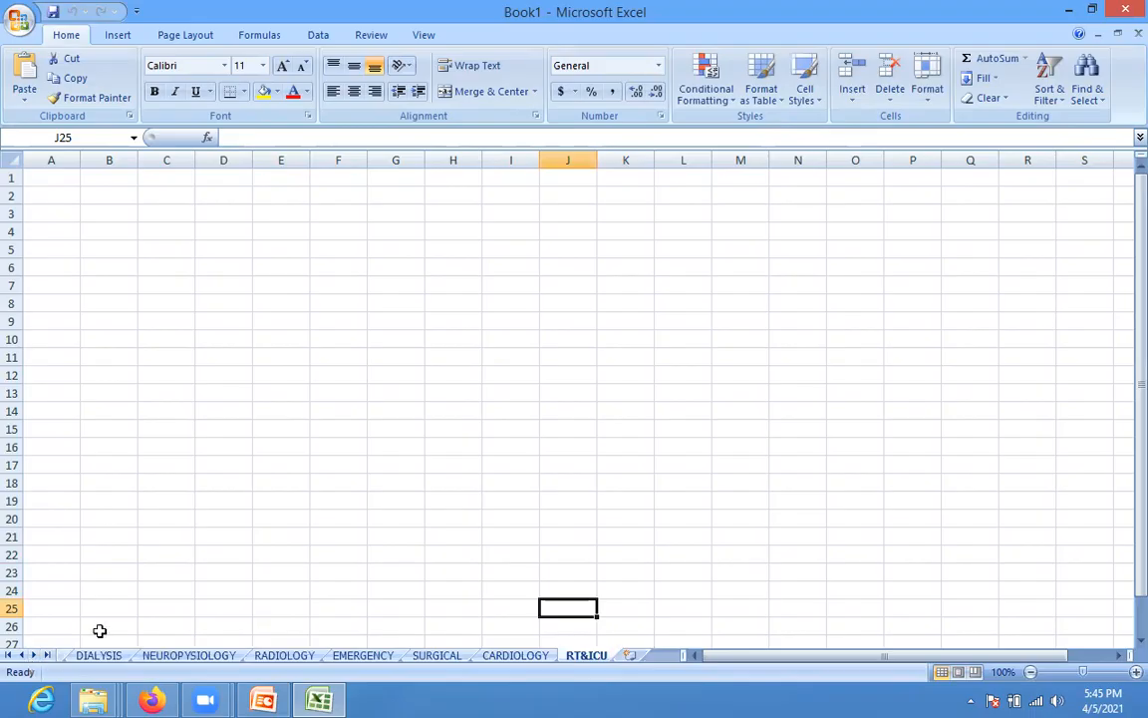
left_click(8, 655)
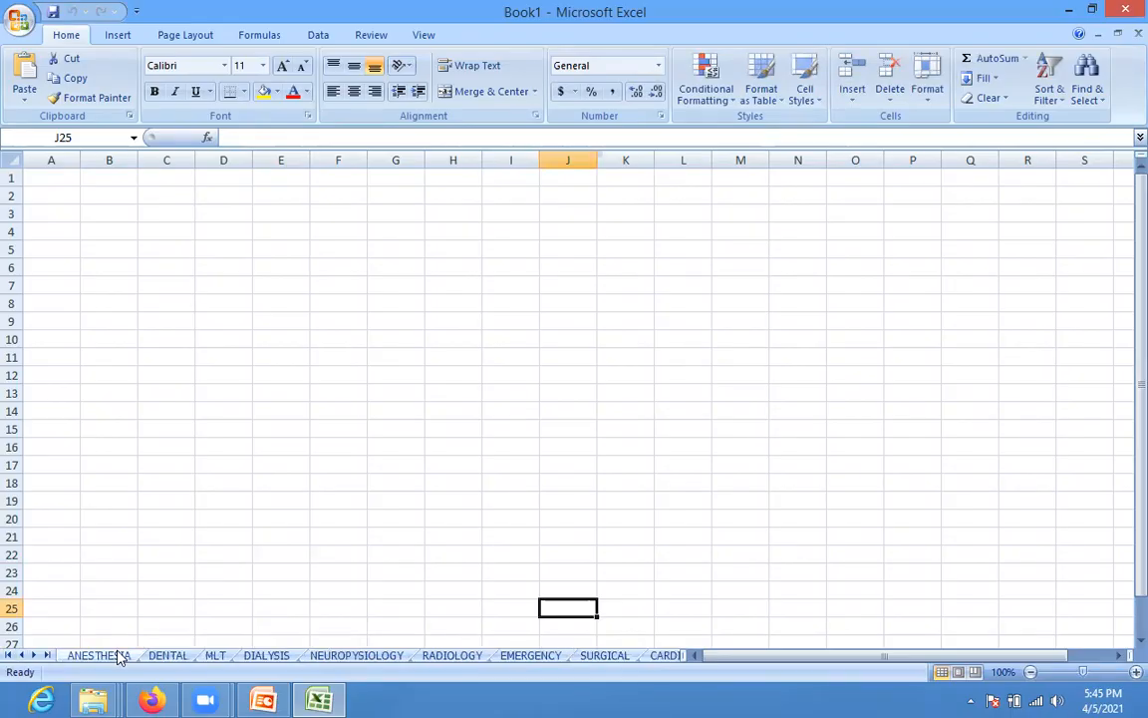
left_click(47, 656)
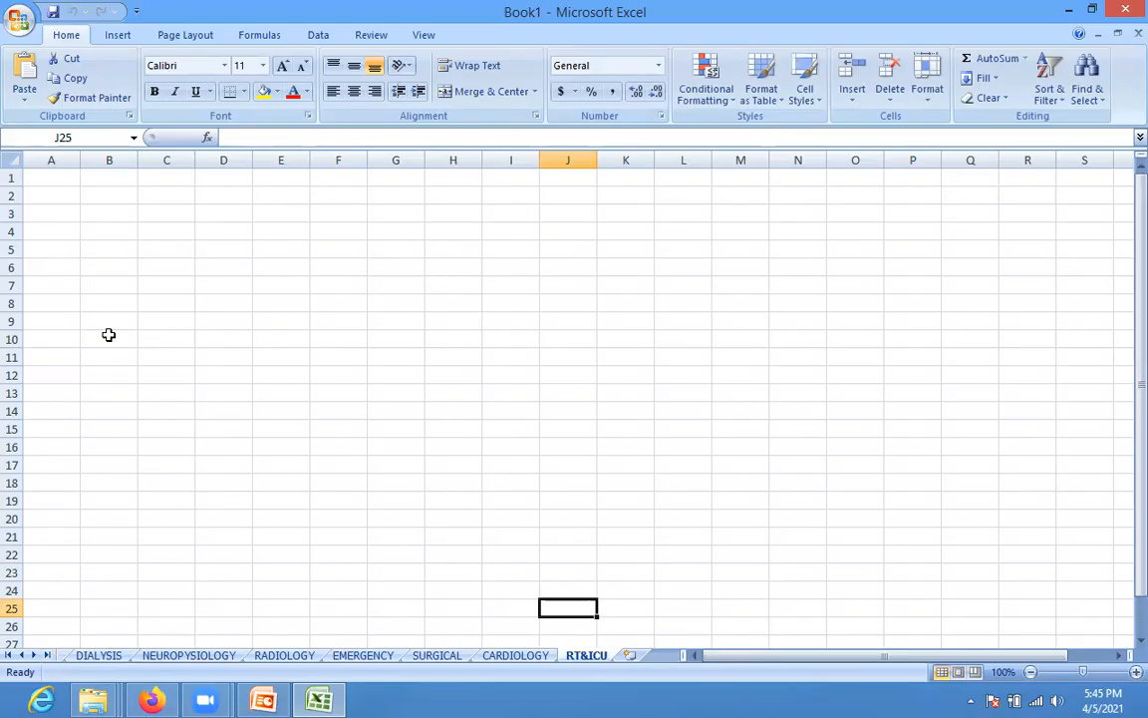
left_click(9, 654)
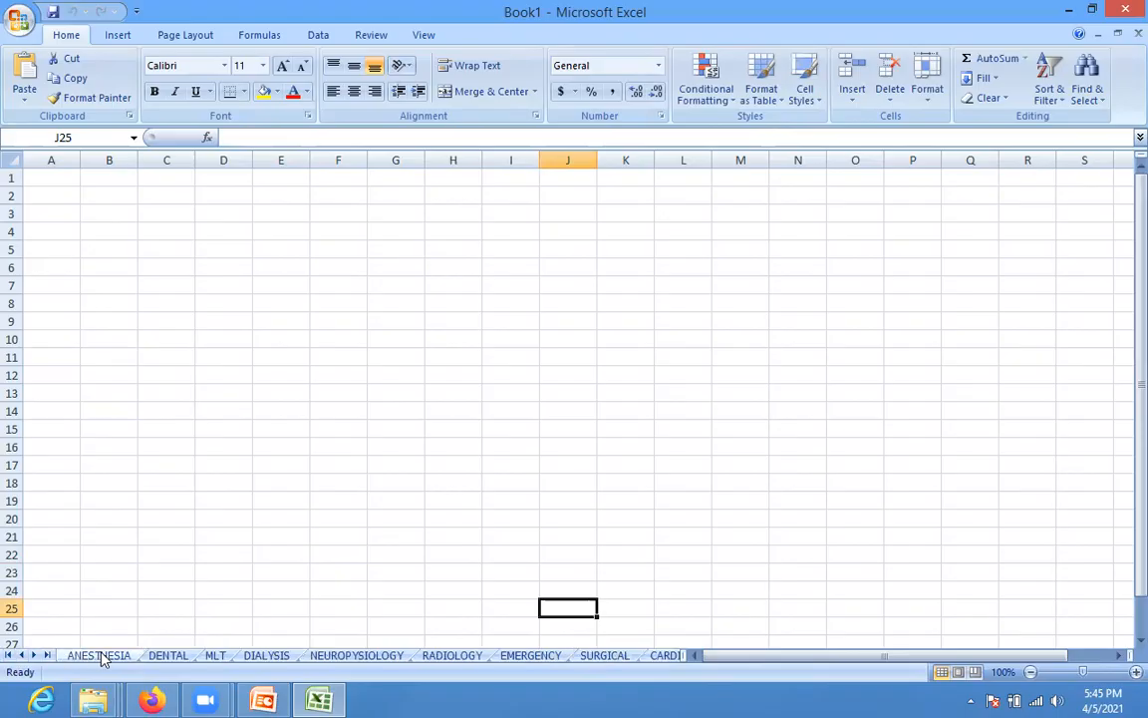
Move the RADIOLOGY sheet to the front of the workbook and the ANESTHESIA sheet between EMERGENCY and SURGICAL
left_click(440, 657)
mouse_move(439, 660)
left_mouse_down()
mouse_move(220, 668)
mouse_move(182, 650)
mouse_move(184, 659)
mouse_move(121, 657)
mouse_move(503, 607)
mouse_move(619, 641)
left_mouse_up()
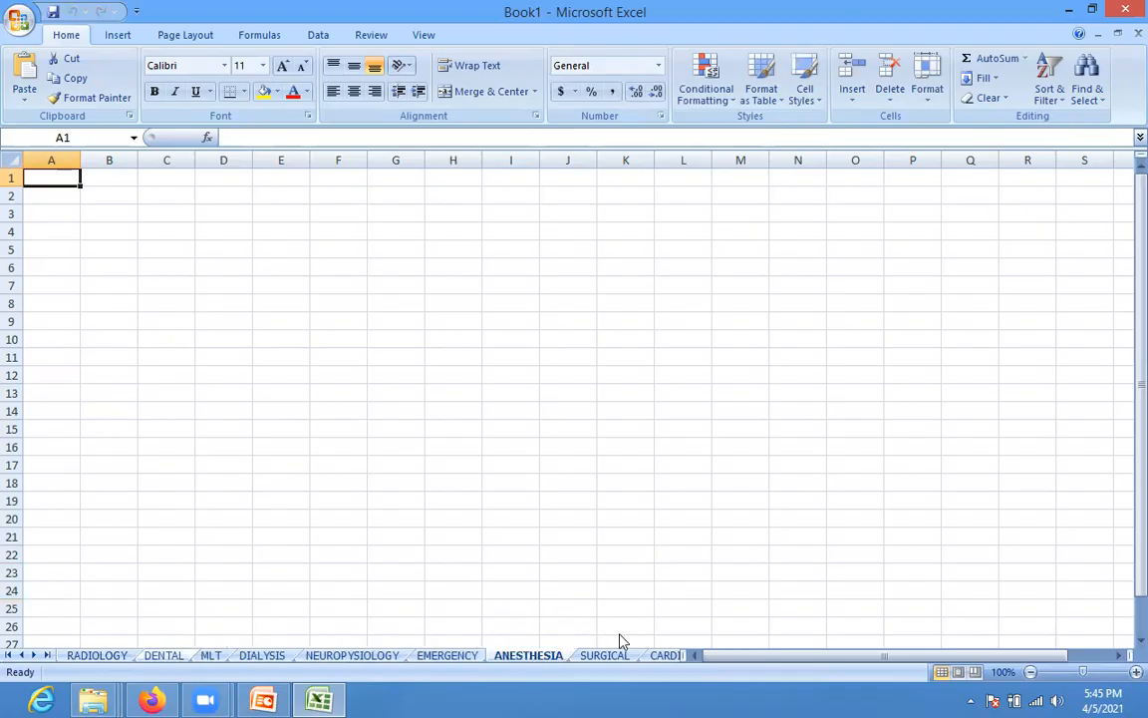
Move the ANESTHESIA sheet before the MLT sheet within Book1 using Move or Copy
right_click(520, 660)
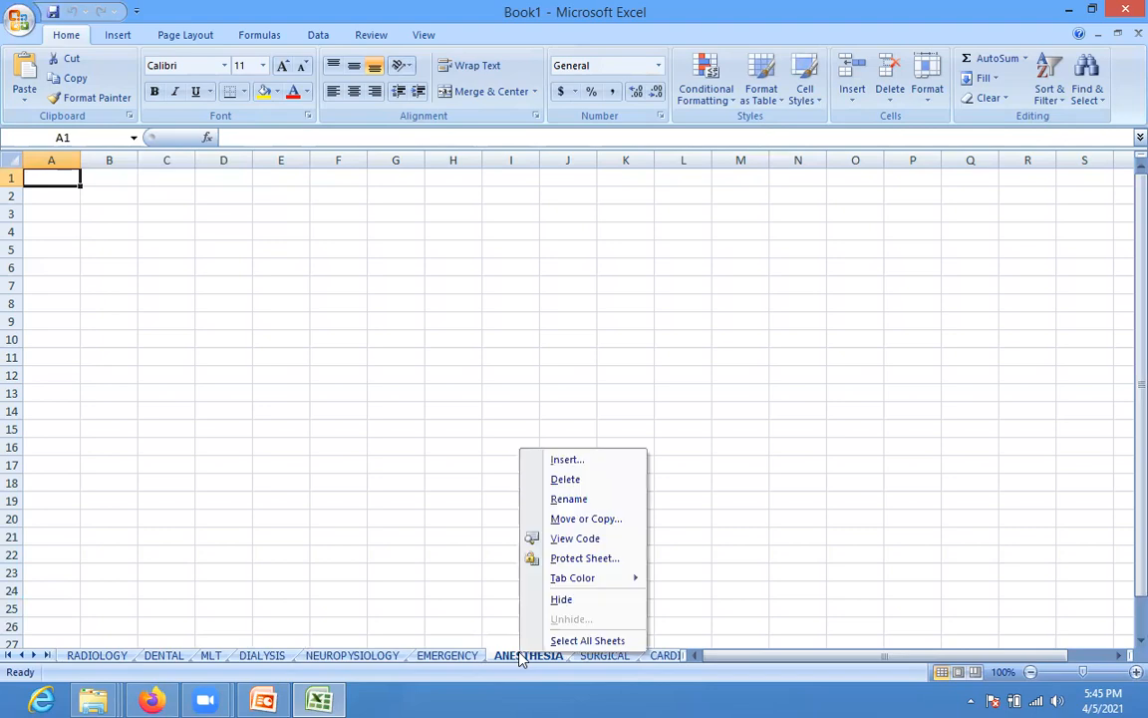
left_click(584, 521)
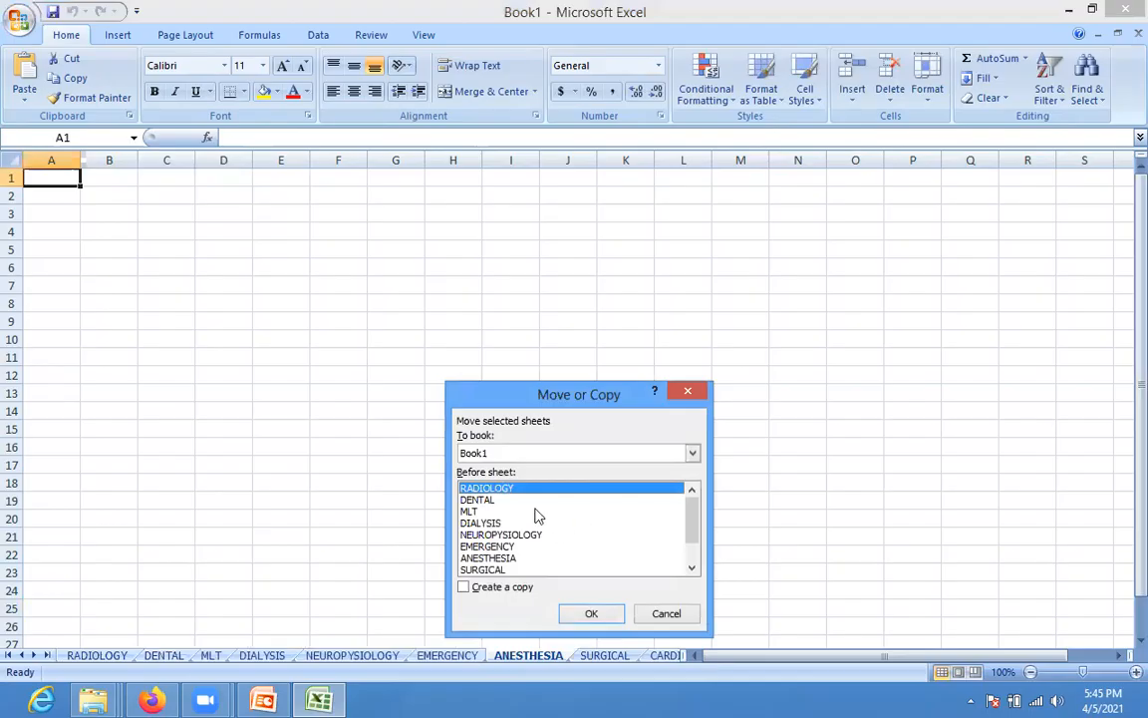
left_click(476, 511)
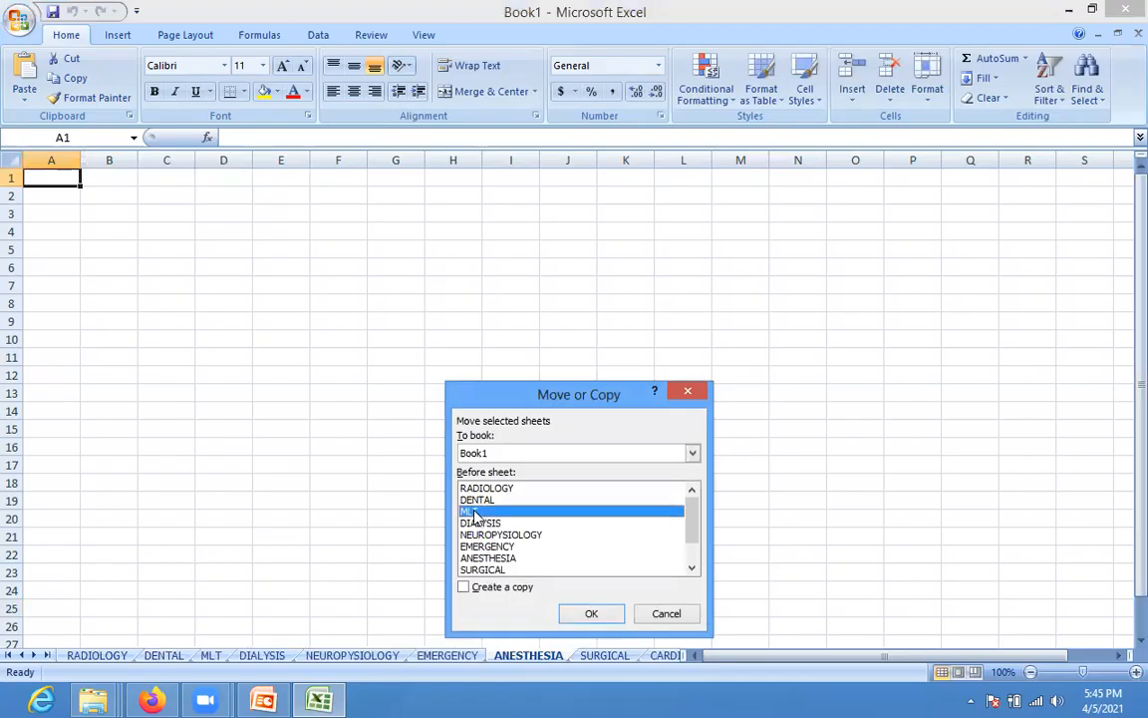
left_click(590, 614)
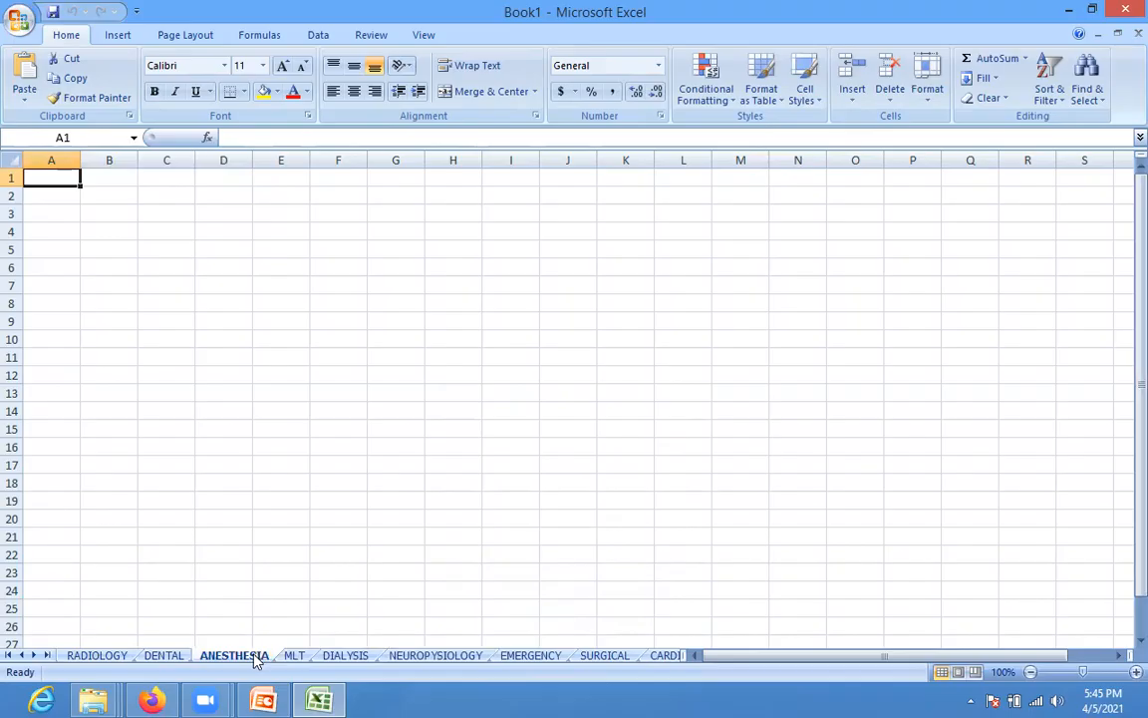
Delete the MLT and DIALYSIS sheets from the workbook
right_click(300, 658)
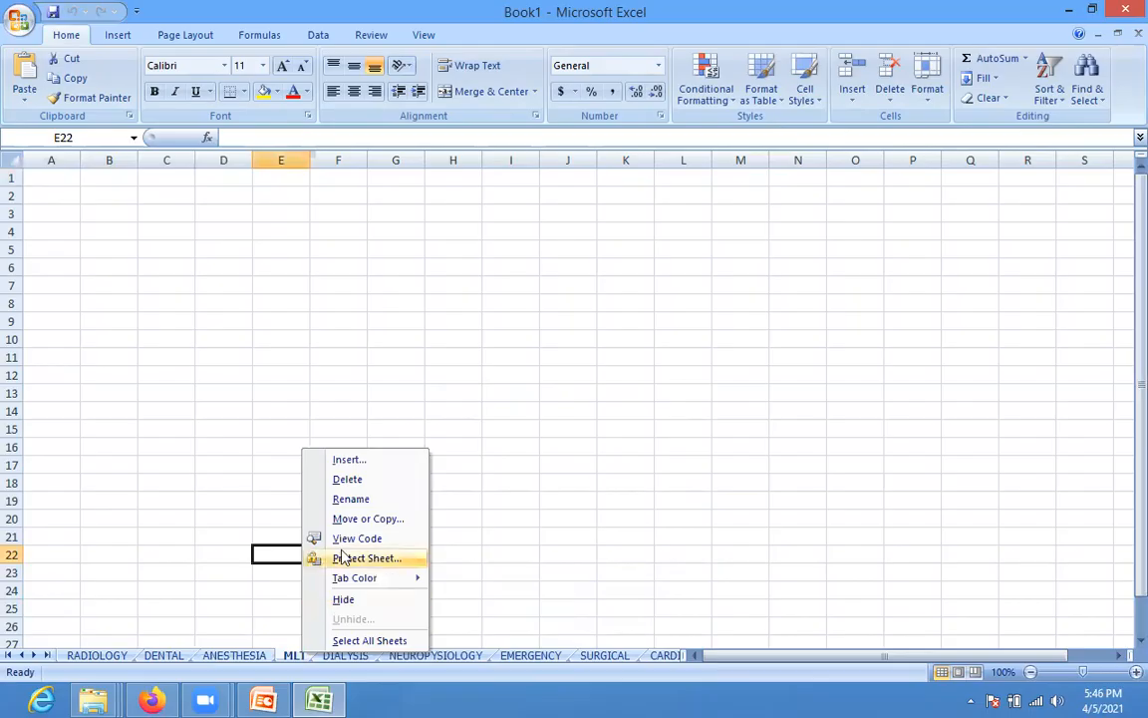
left_click(360, 484)
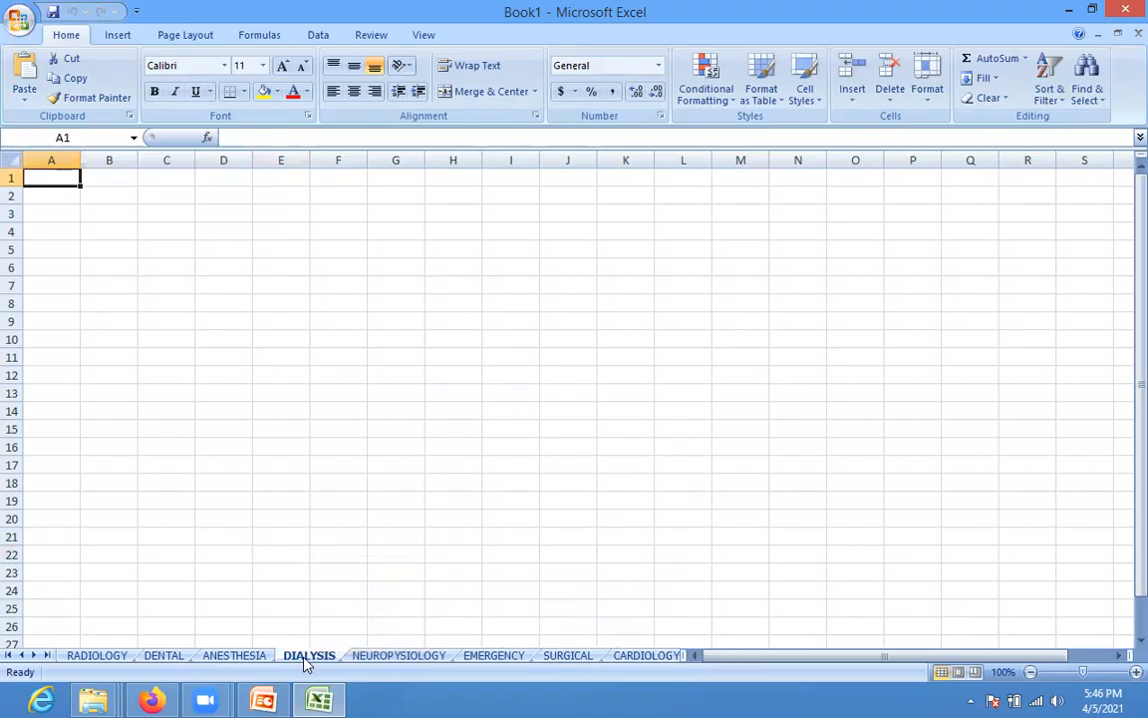
right_click(306, 658)
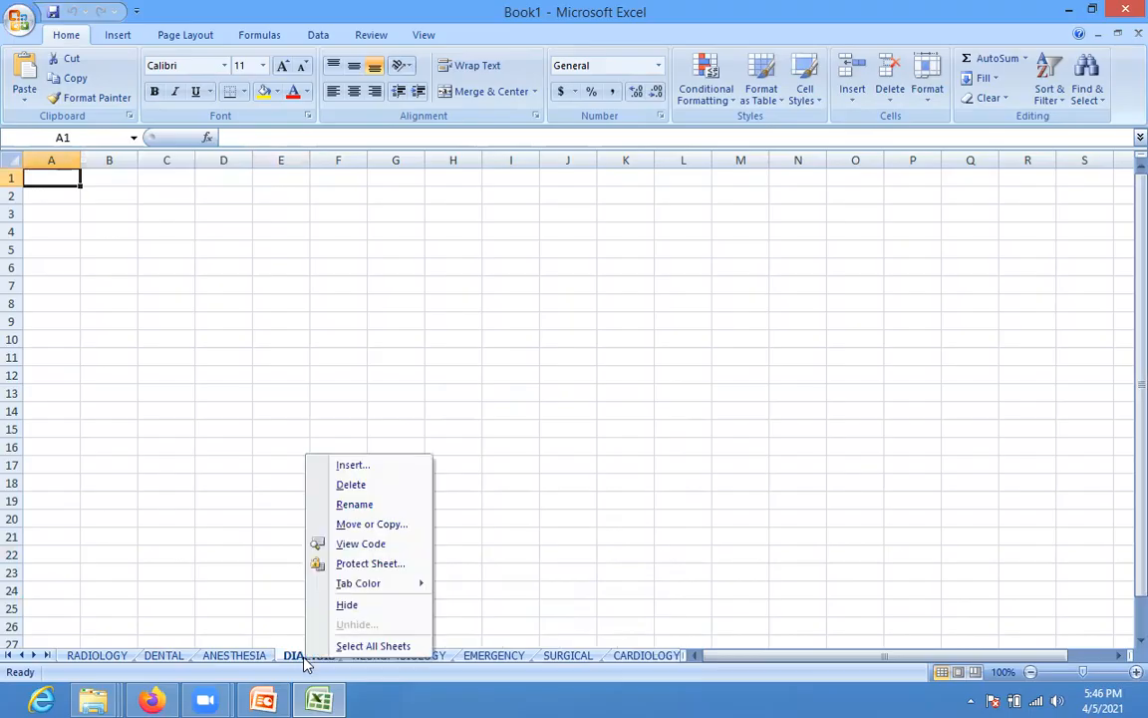
left_click(357, 485)
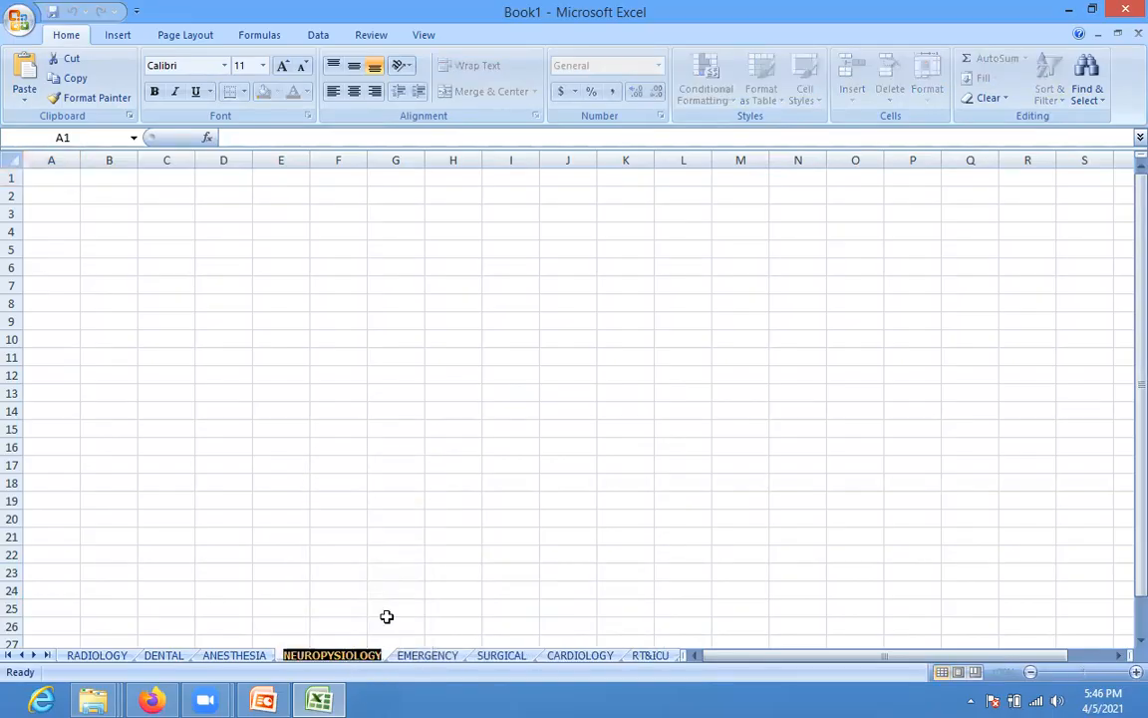
left_click(387, 610)
right_click(366, 661)
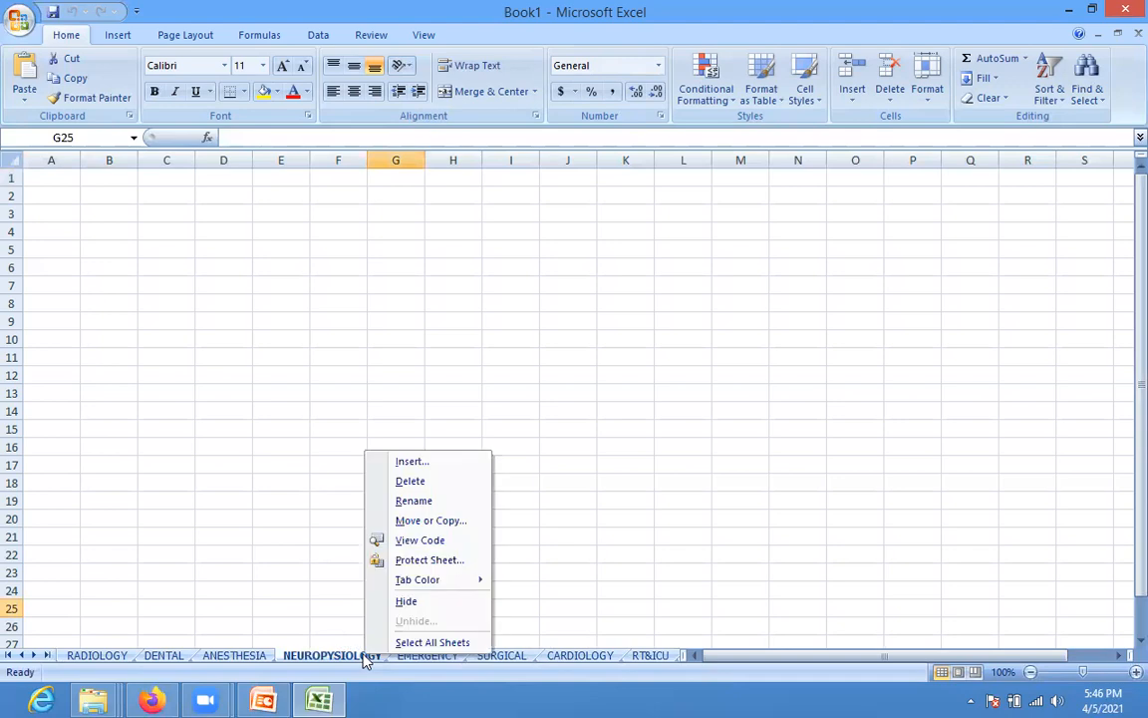
left_click(418, 501)
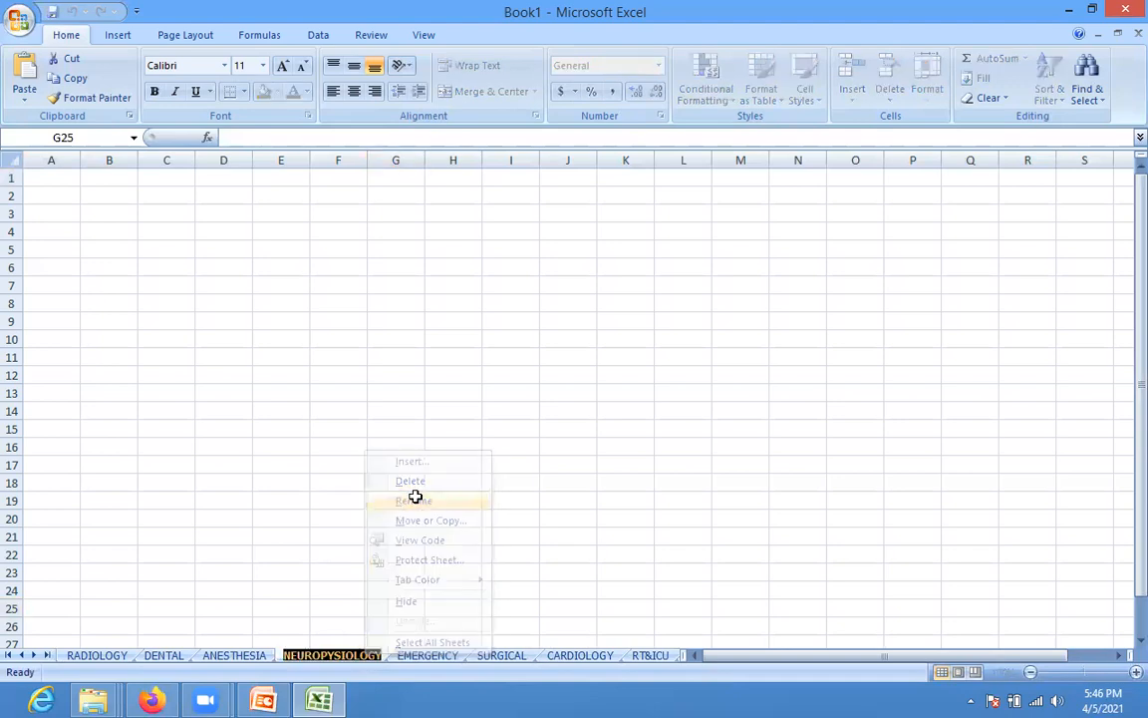
key("Return")
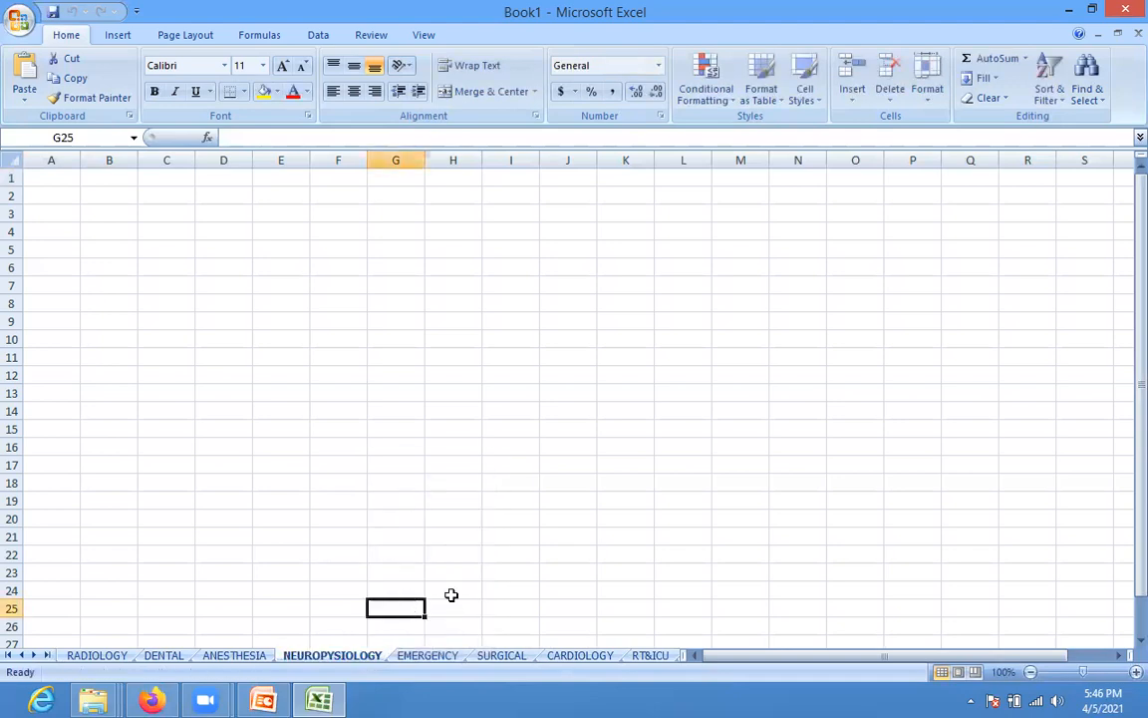
Insert a blank worksheet before the EMERGENCY sheet and delete it again
right_click(414, 662)
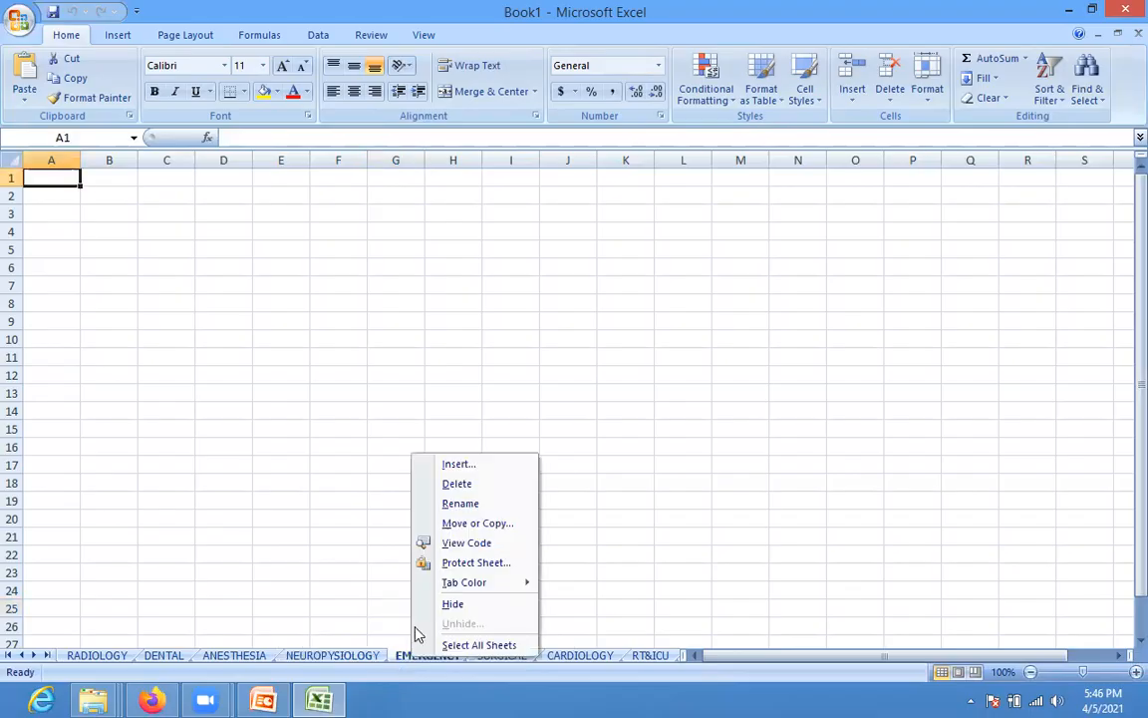
left_click(454, 464)
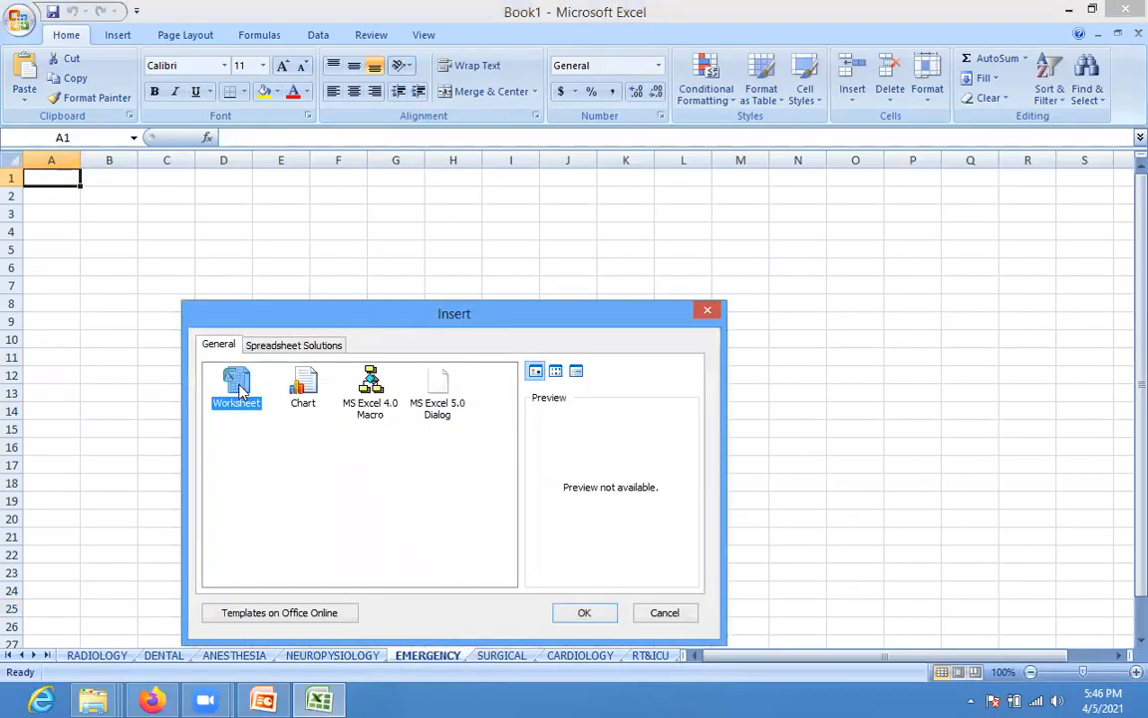
left_click(571, 612)
double_click(434, 655)
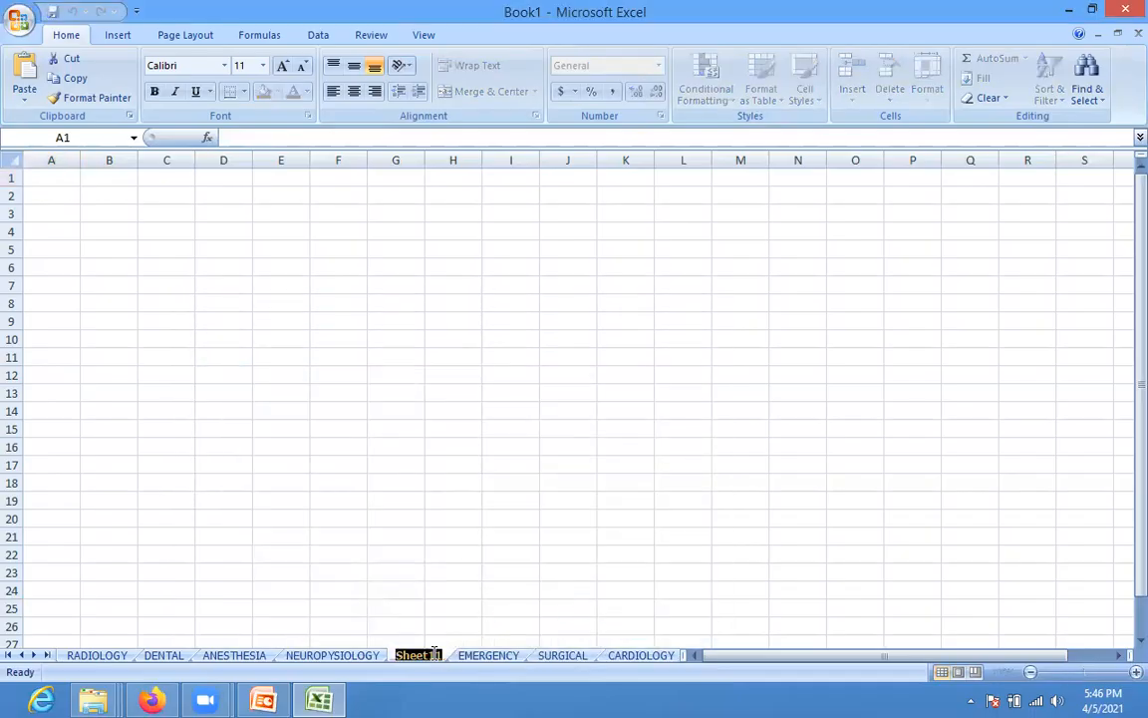
left_click(428, 589)
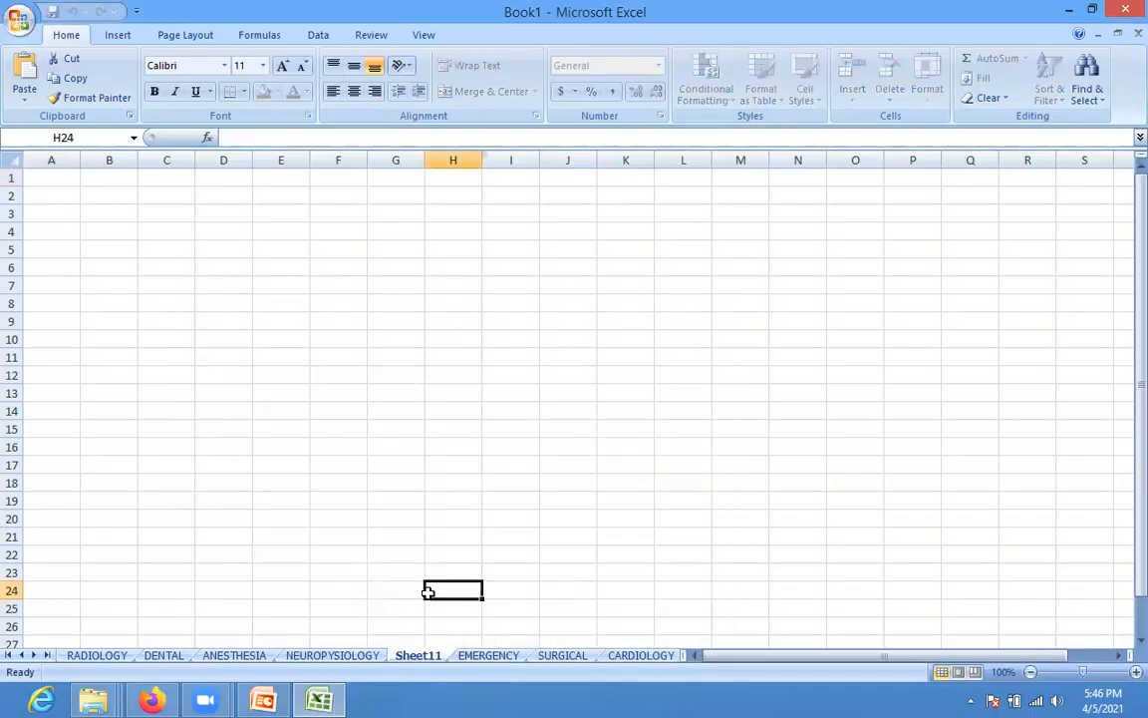
right_click(422, 655)
left_click(471, 484)
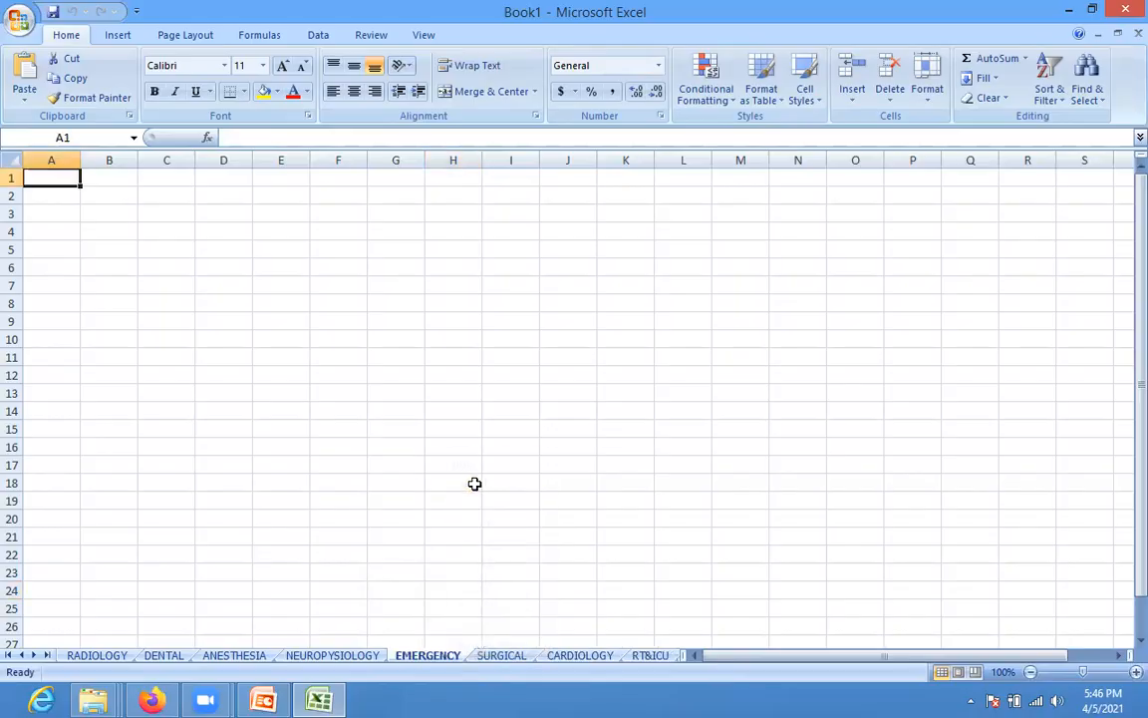
Add a new worksheet after RT&ICU at the end of the workbook and delete it again
left_click(46, 655)
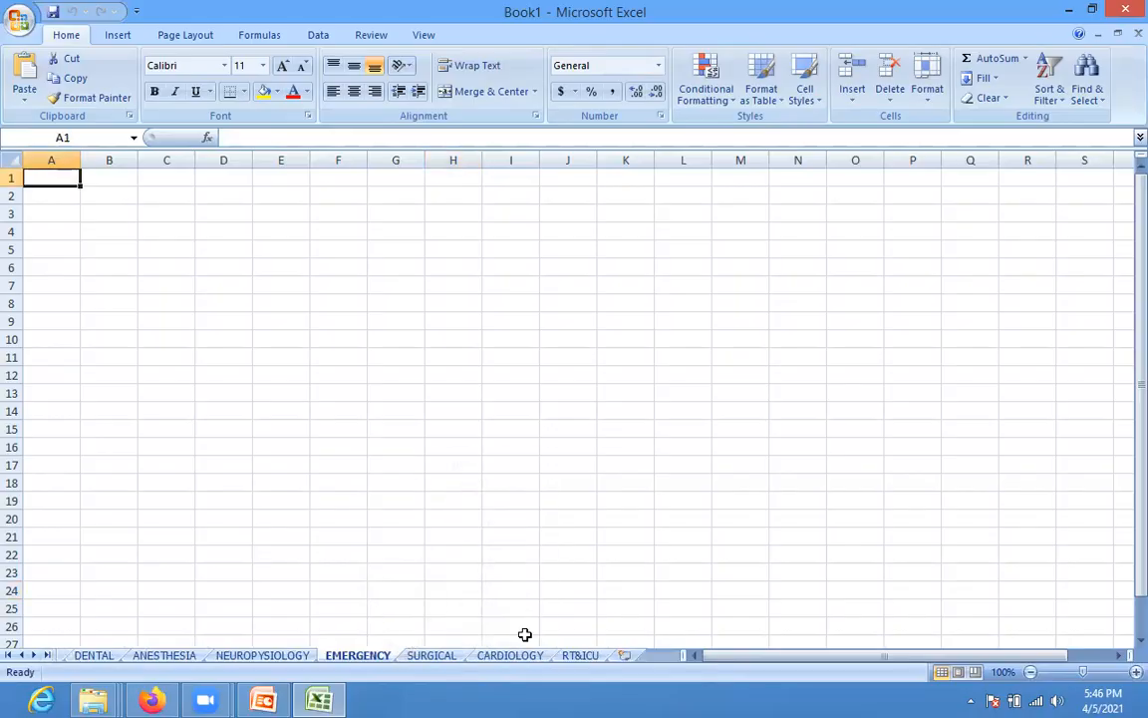
left_click(622, 657)
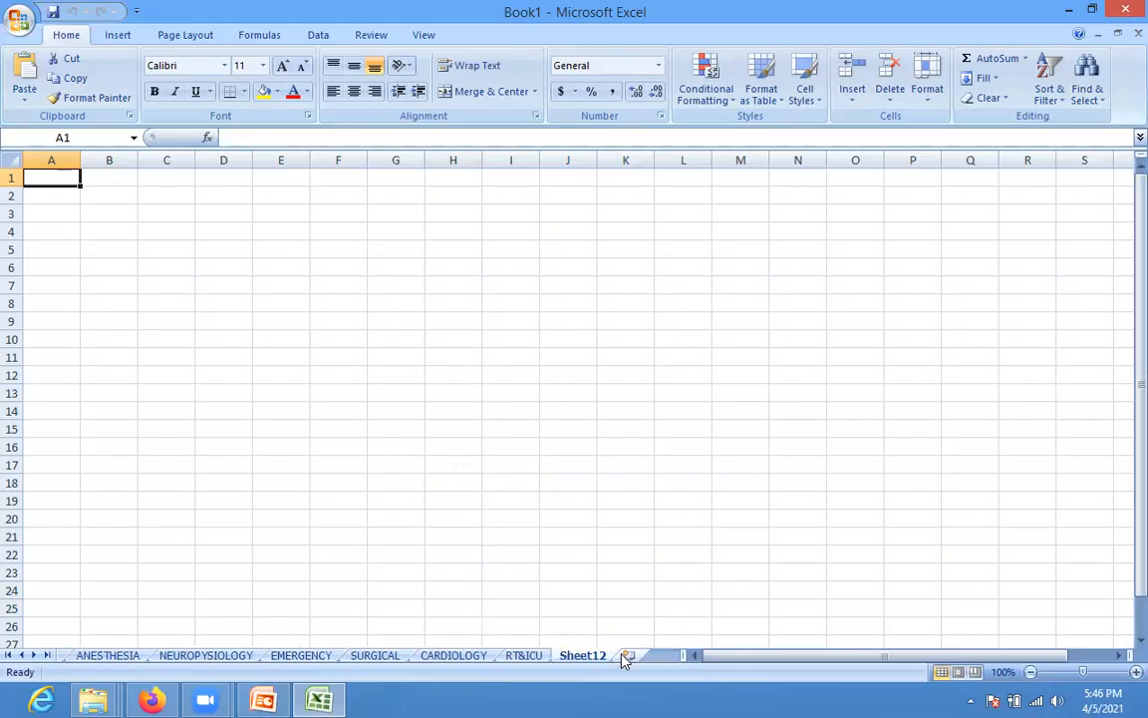
right_click(585, 654)
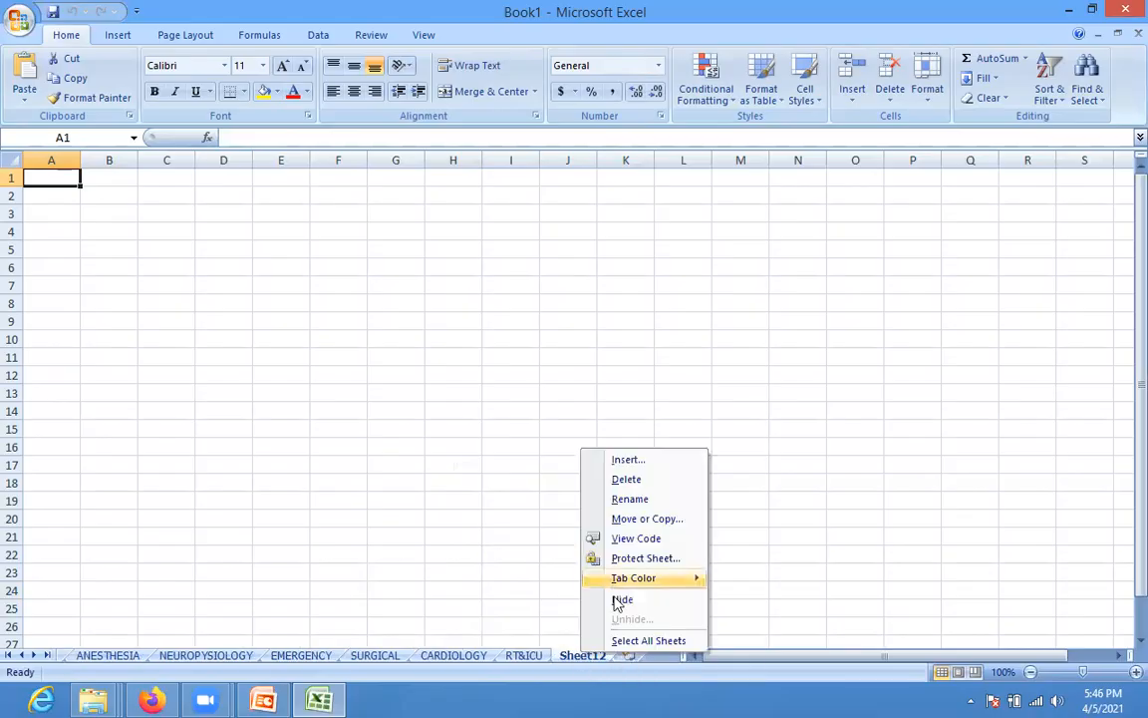
left_click(625, 487)
Hide the RT&ICU sheet
right_click(526, 660)
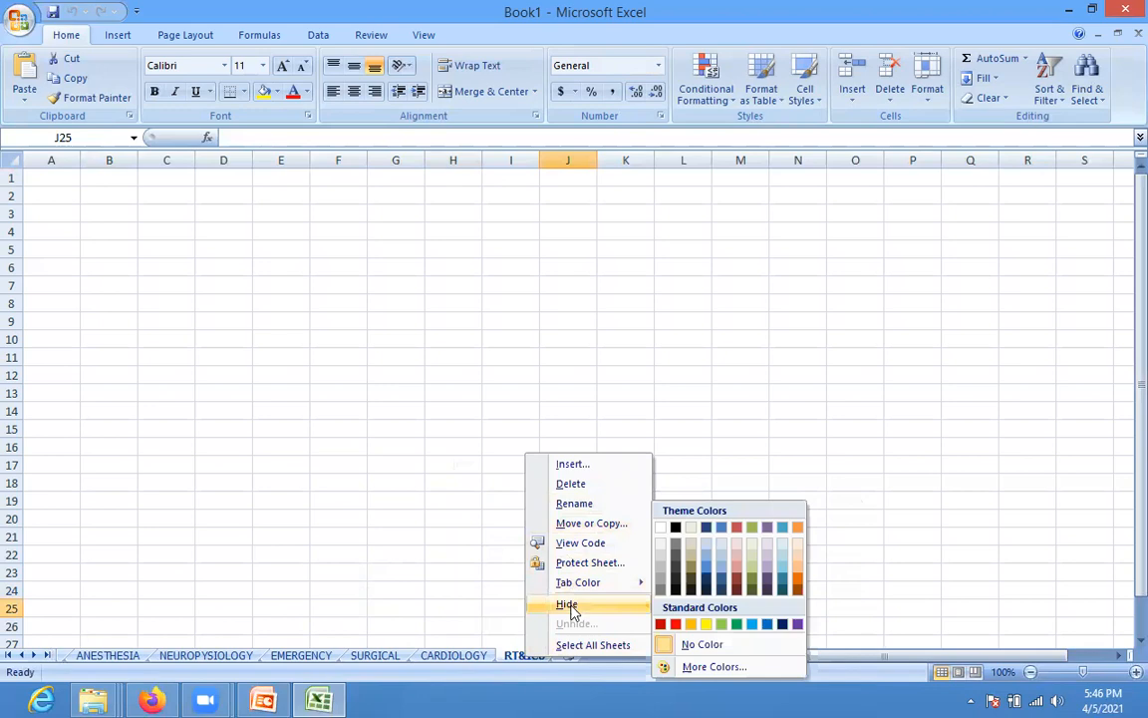
left_click(567, 603)
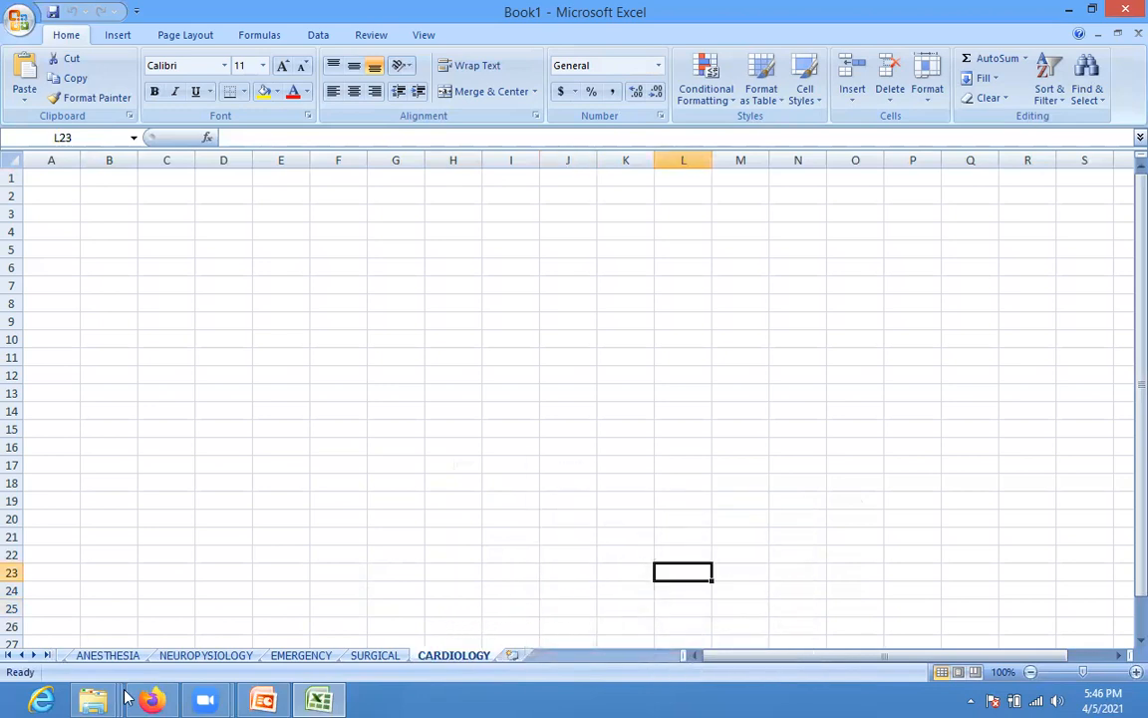
Move the ANESTHESIA sheet to the front of the workbook and the DENTAL sheet before RADIOLOGY
left_click(8, 655)
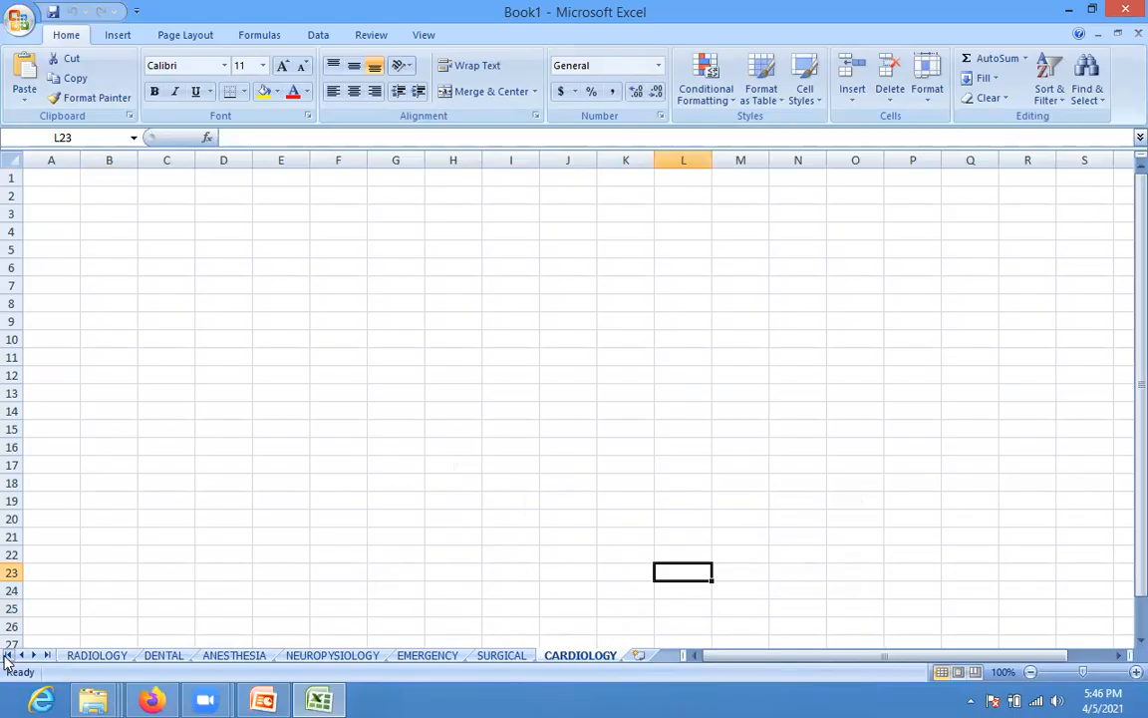
left_click_drag(247, 660, 57, 655)
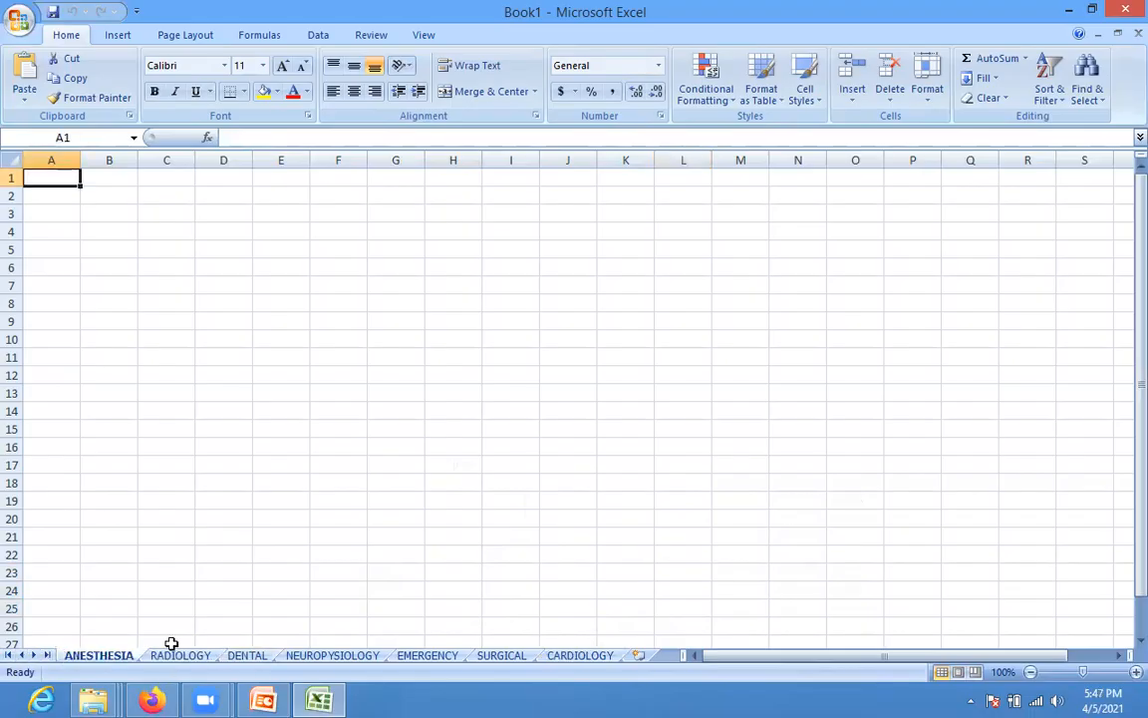
left_click_drag(248, 660, 169, 653)
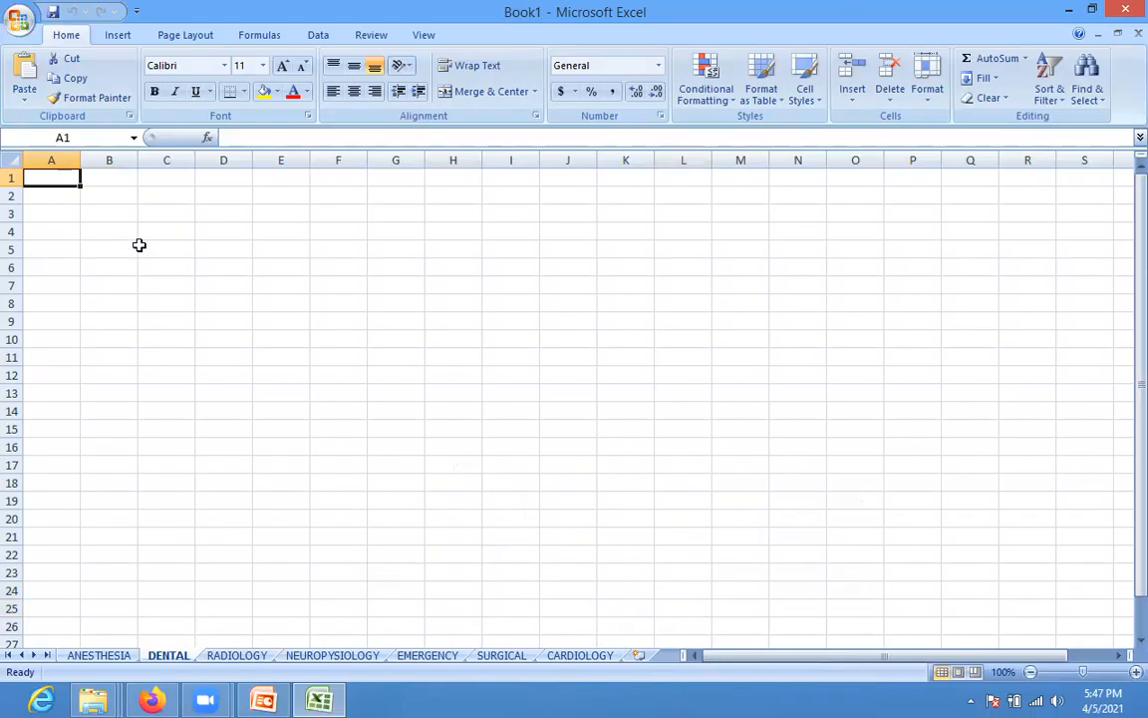
Examine the available printers and the options for what to print in the print settings, leaving without printing
left_click(19, 20)
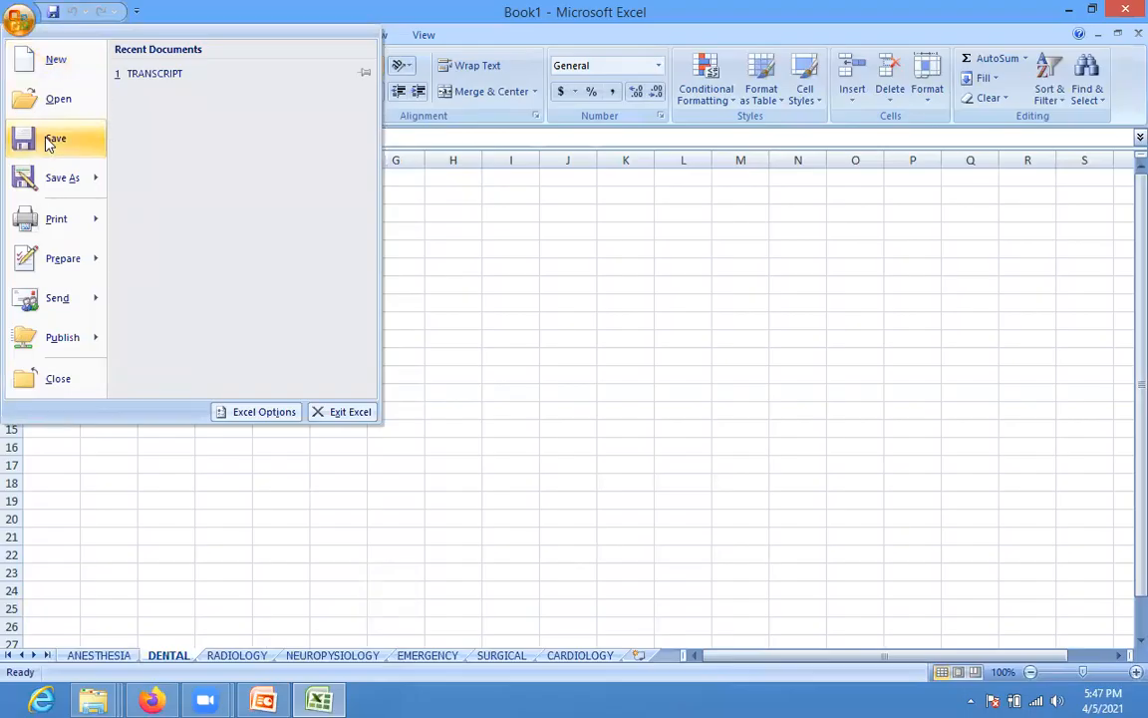
mouse_move(50, 218)
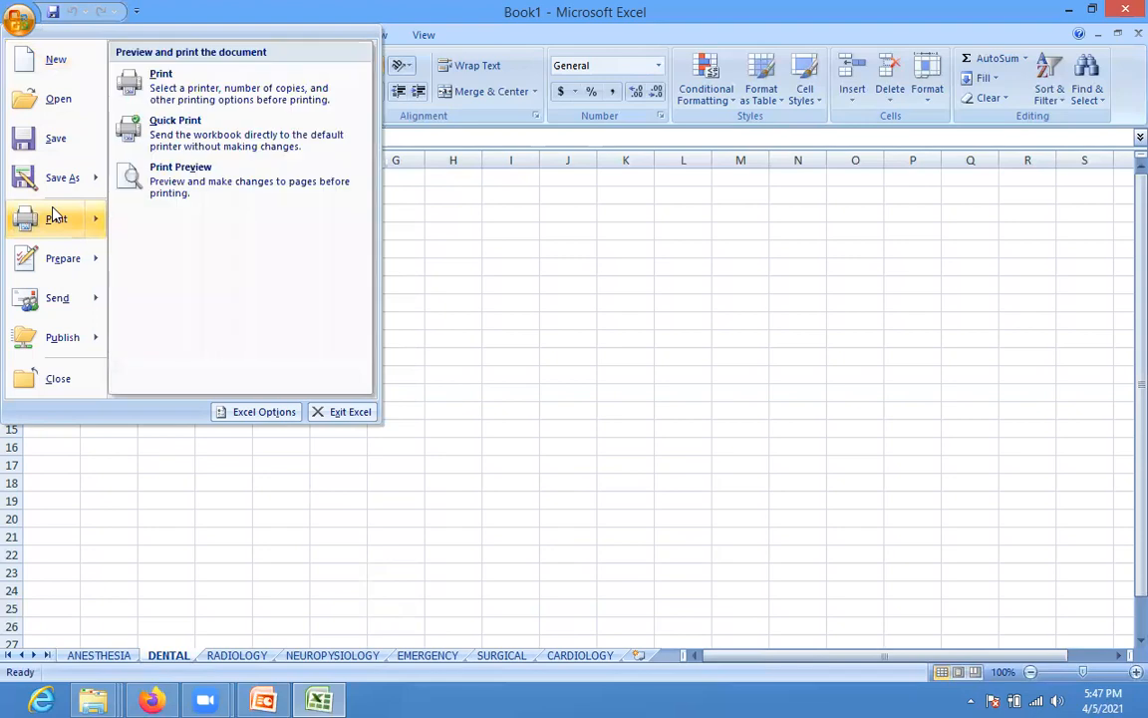
left_click(199, 100)
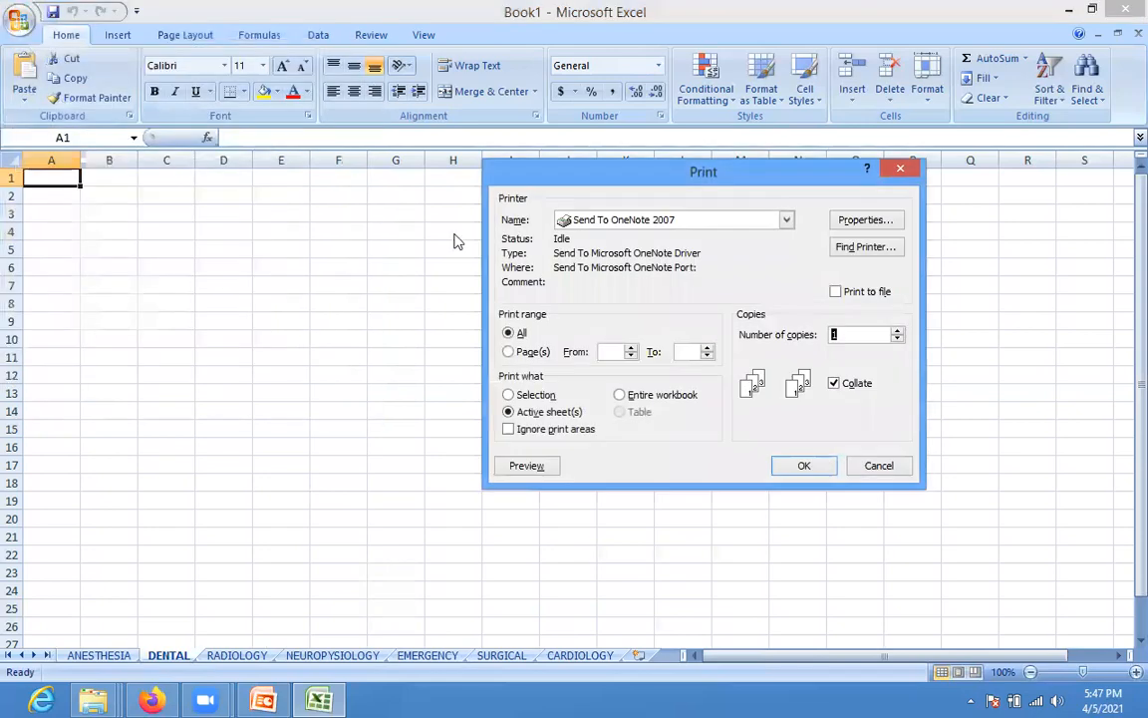
left_click(625, 227)
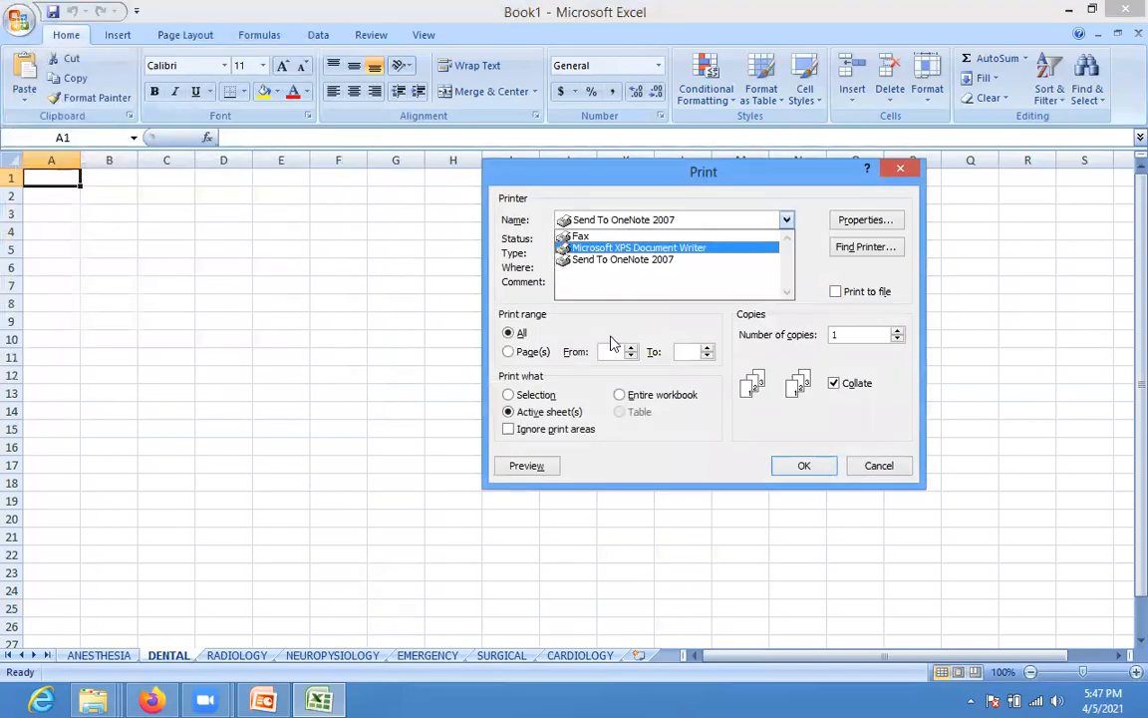
left_click(620, 396)
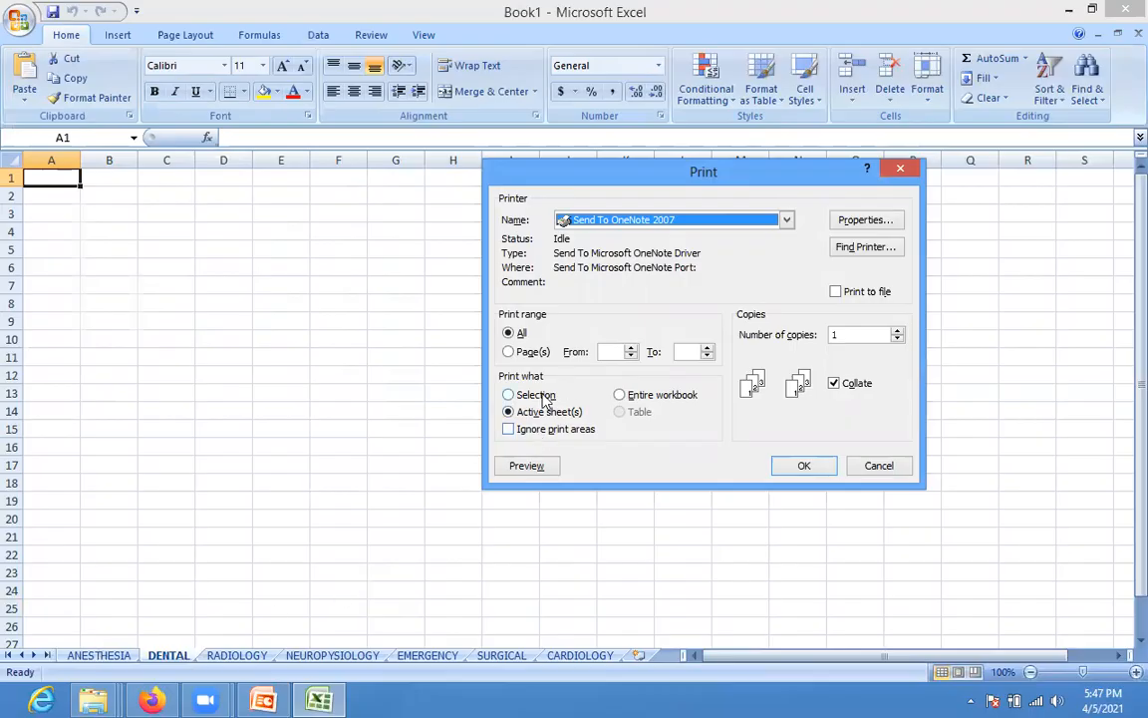
left_click(511, 394)
left_click(877, 464)
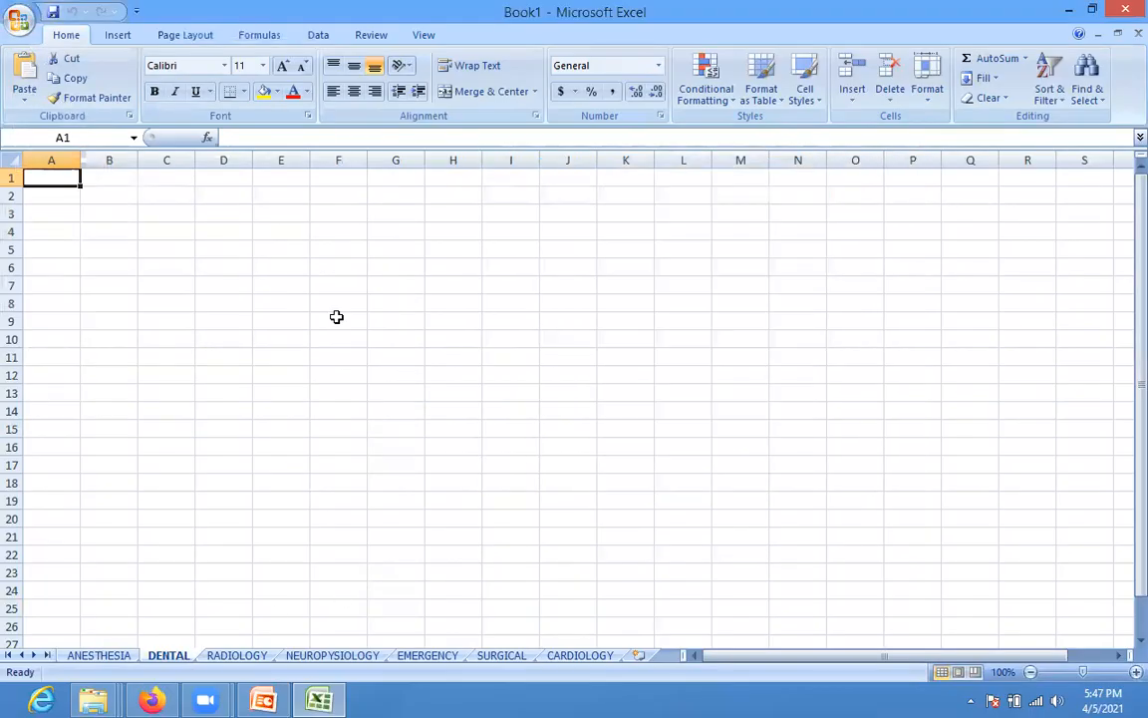
On the DENTAL sheet, enter WDSFSD in D7 and DFSDF, SADF, SDF, SADF and S in D9:D13, and select C5:E10
left_click(240, 290)
type("WDSFSD")
key("Return")
key("Return")
type("DFSDF")
key("Return")
type("SADF")
key("Return")
type("SDF SADF S")
left_click_drag(184, 251, 269, 331)
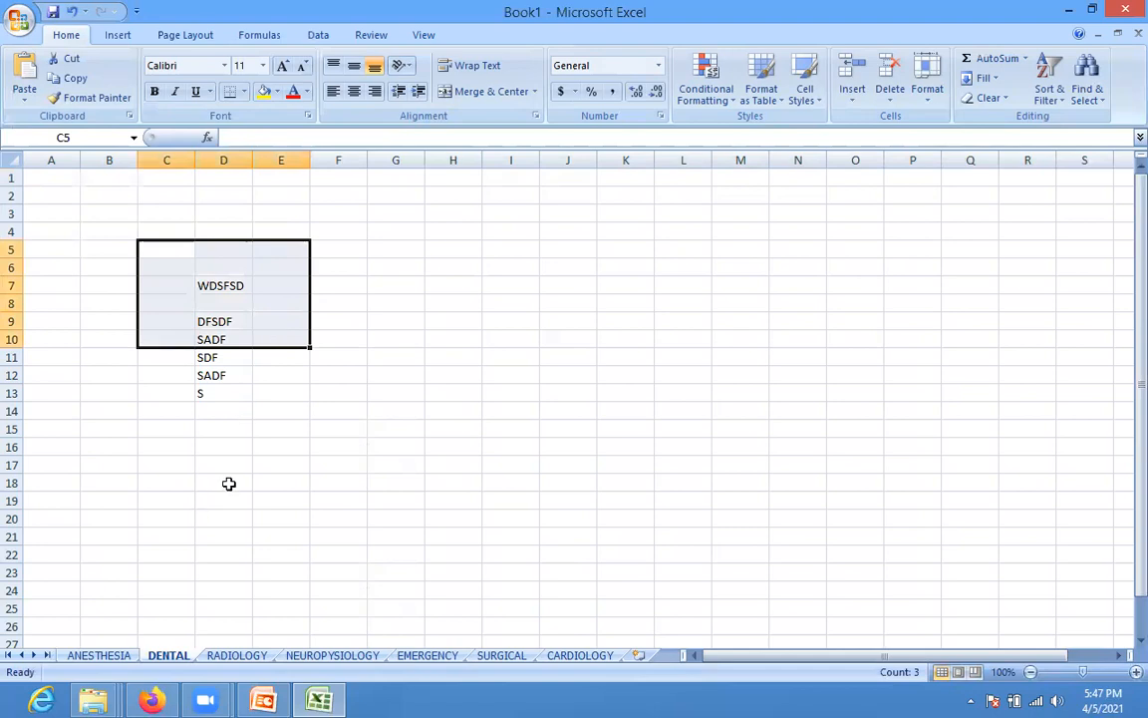
Try the Selection and Entire workbook options in the print settings for the DENTAL sheet, and cancel printing
key("ctrl+p")
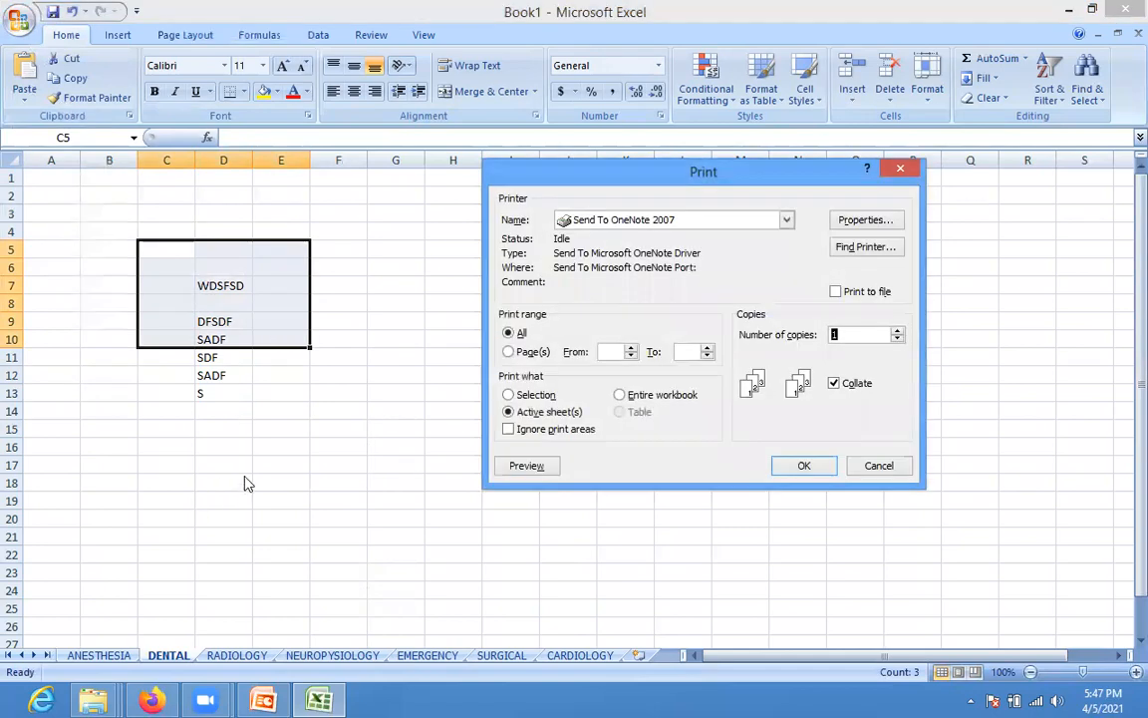
left_click(510, 393)
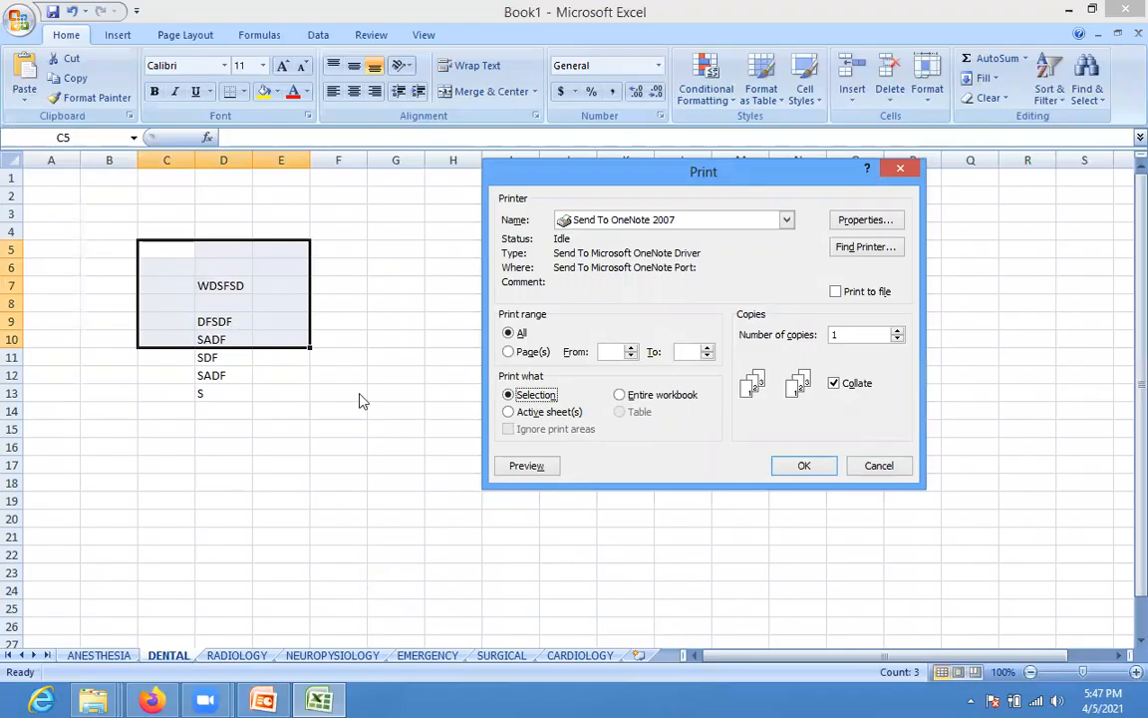
left_click(677, 397)
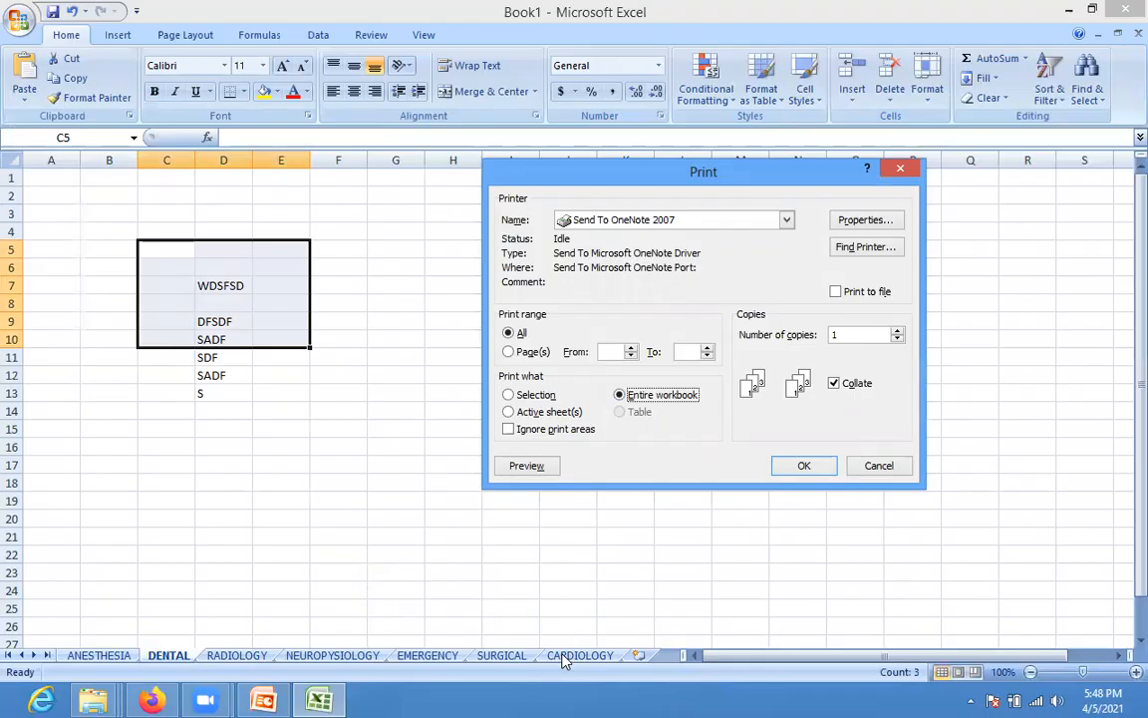
left_click(877, 466)
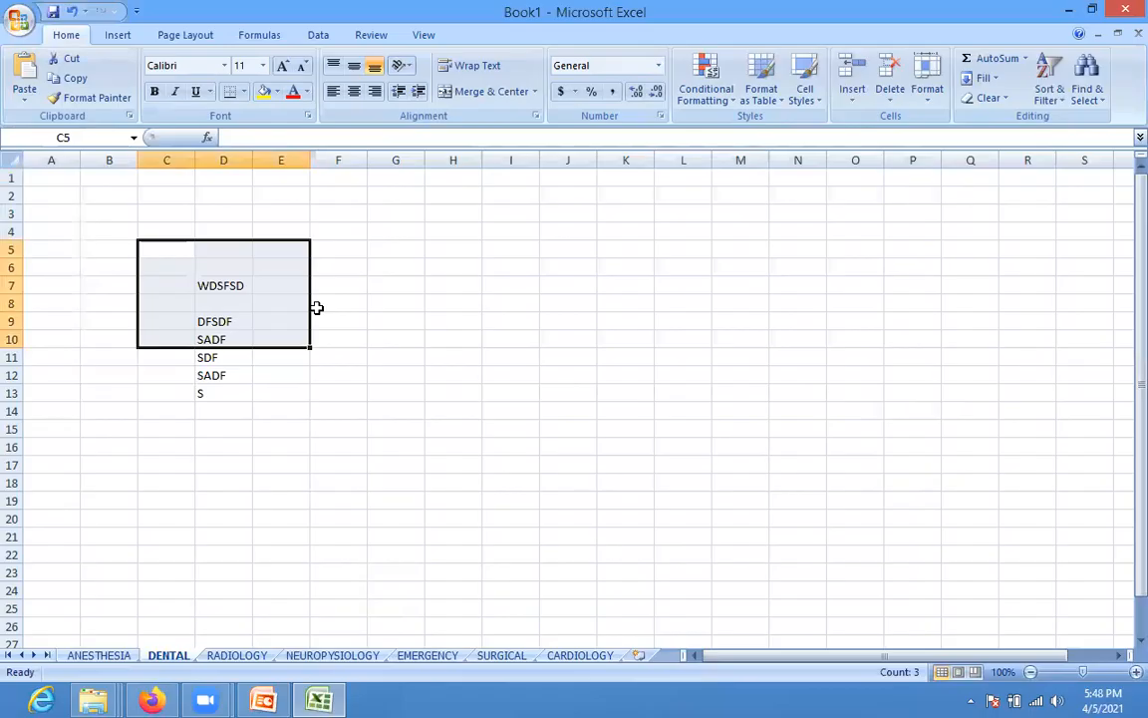
left_click(16, 24)
mouse_move(60, 258)
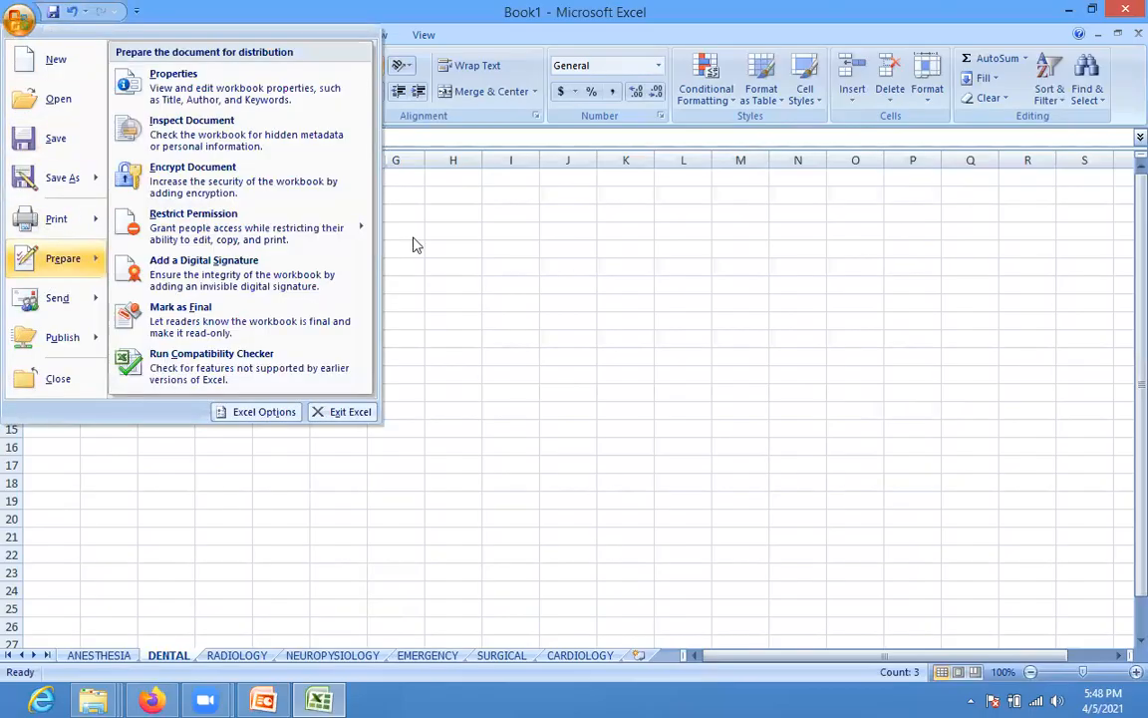
left_click(510, 300)
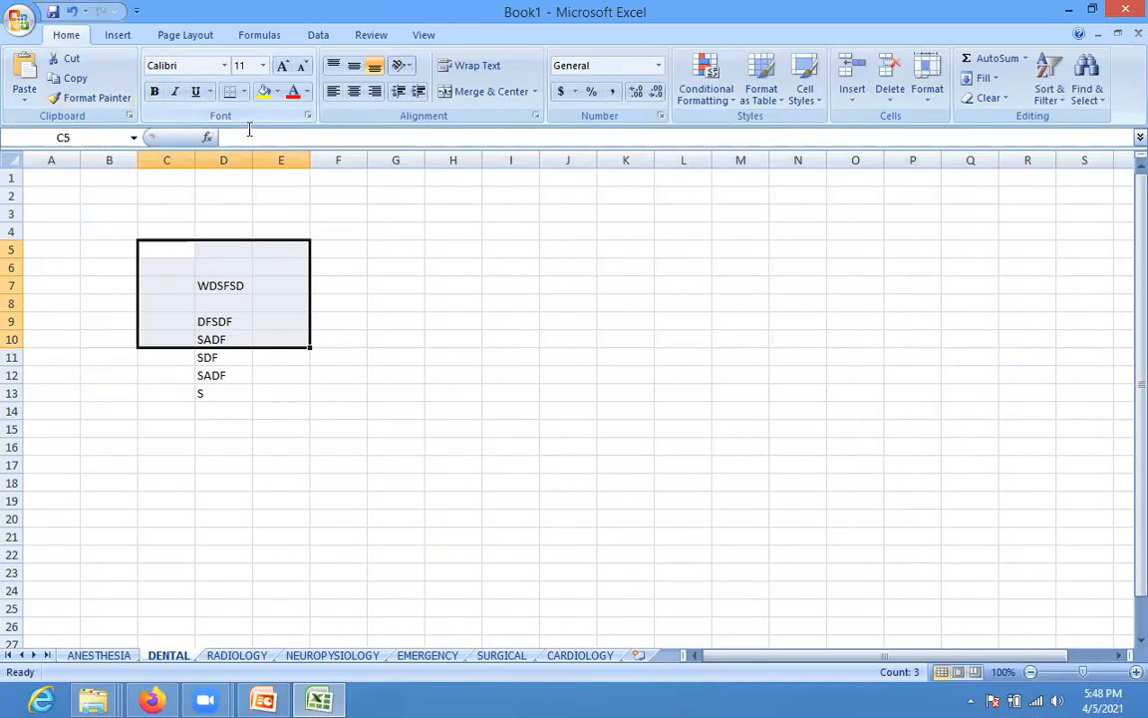
left_click(224, 73)
left_click(520, 333)
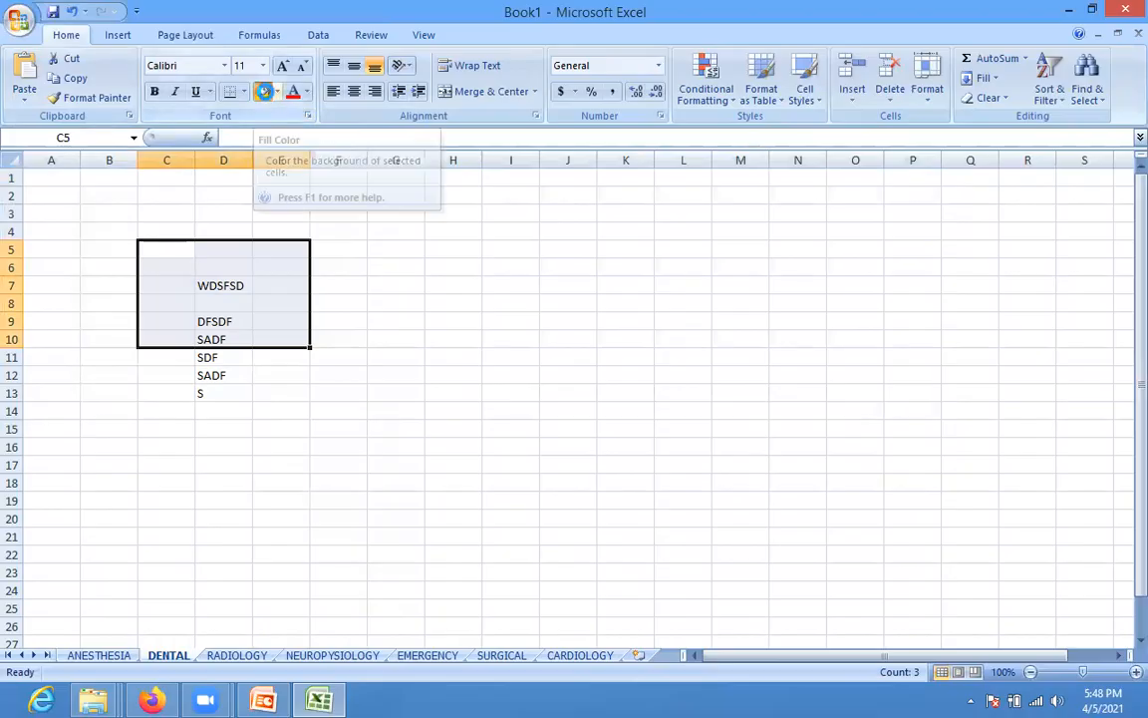
Fill cells C5:E10 with yellow and change their font color to a light blue theme shade
left_click(266, 92)
left_click(307, 93)
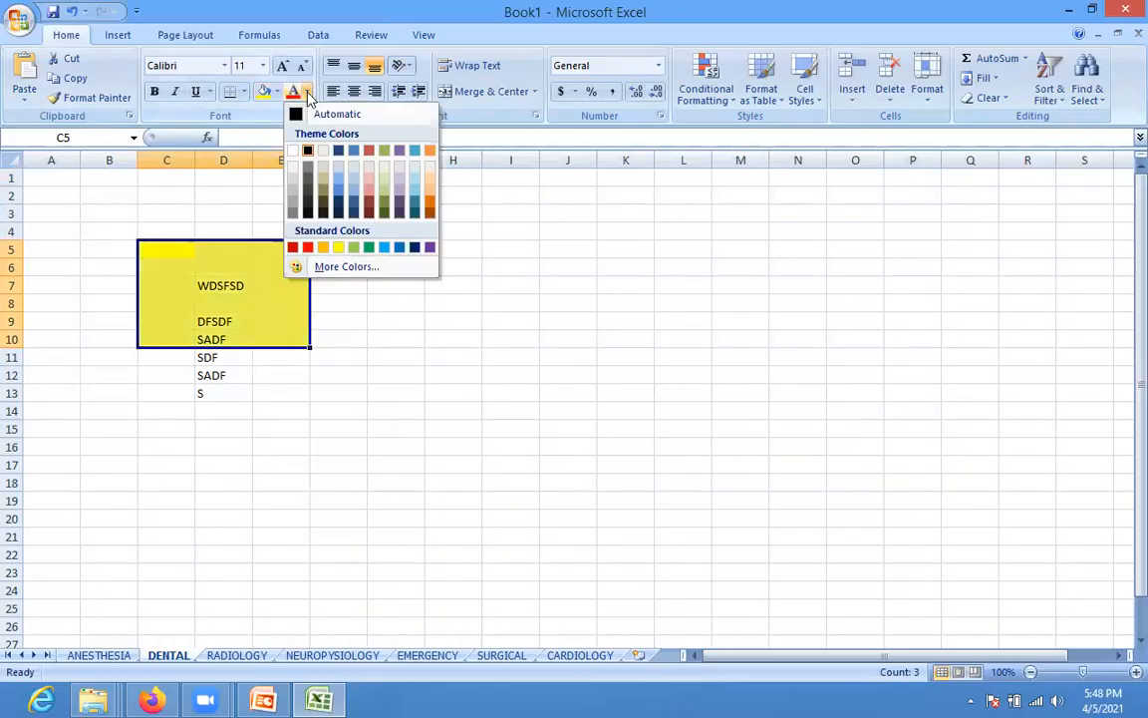
left_click(345, 185)
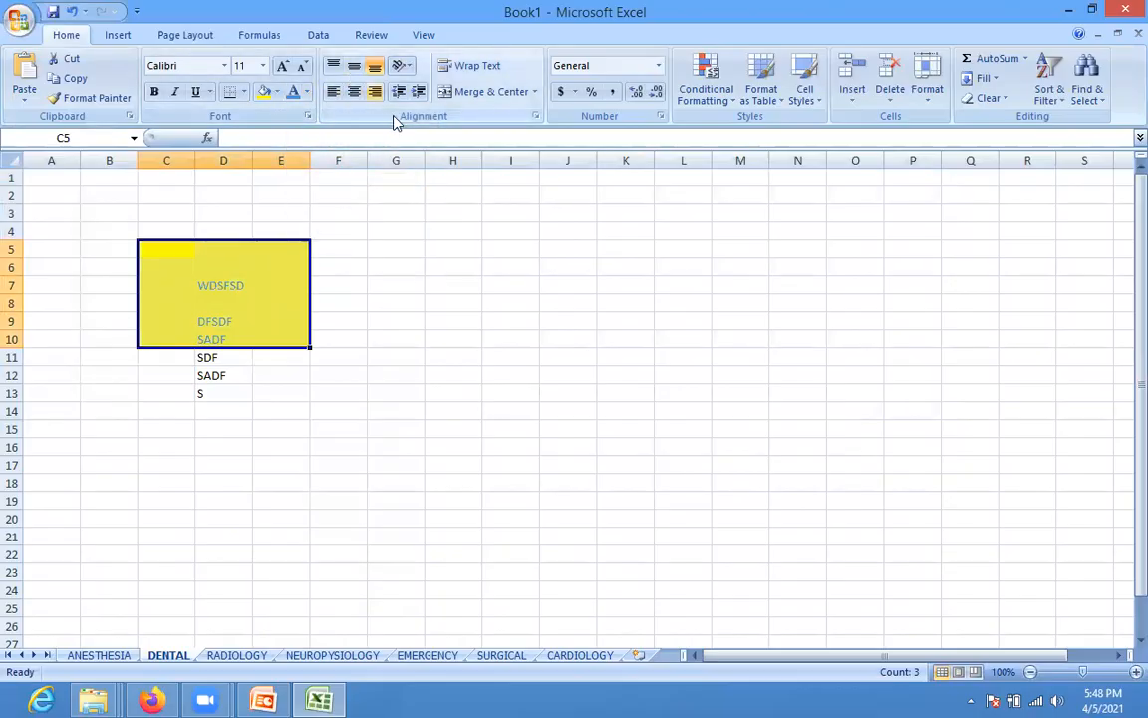
left_click(333, 323)
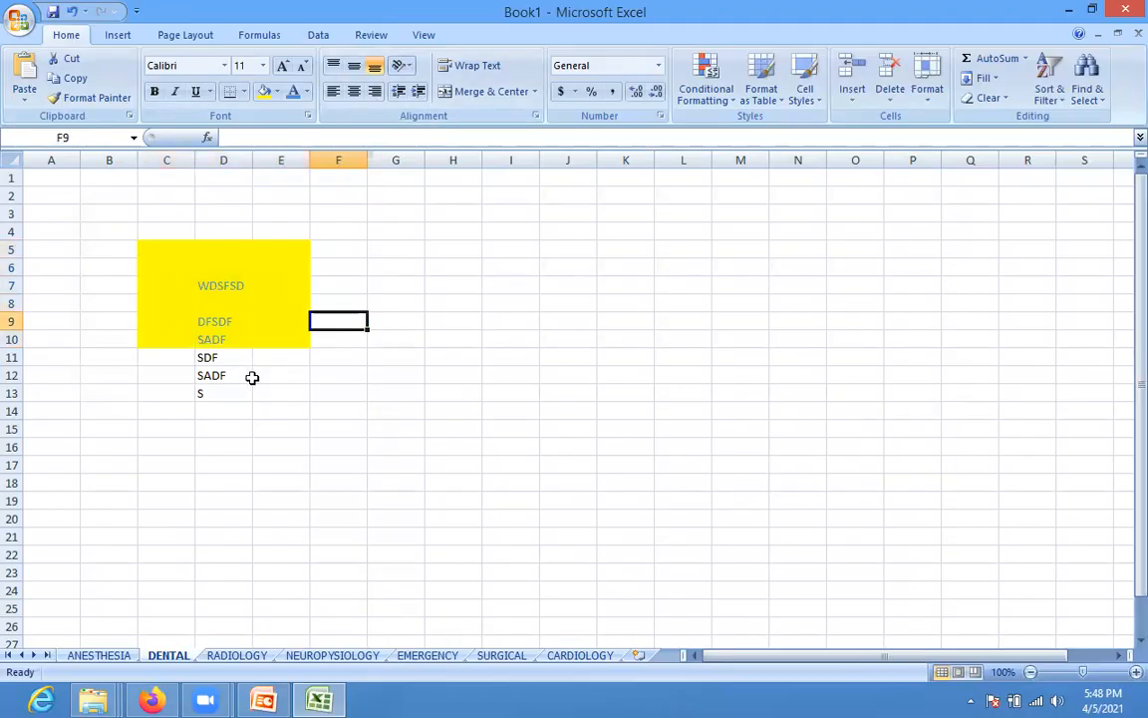
Merge and center cells G7:J8, and unmerge them again
left_click_drag(407, 285, 562, 291)
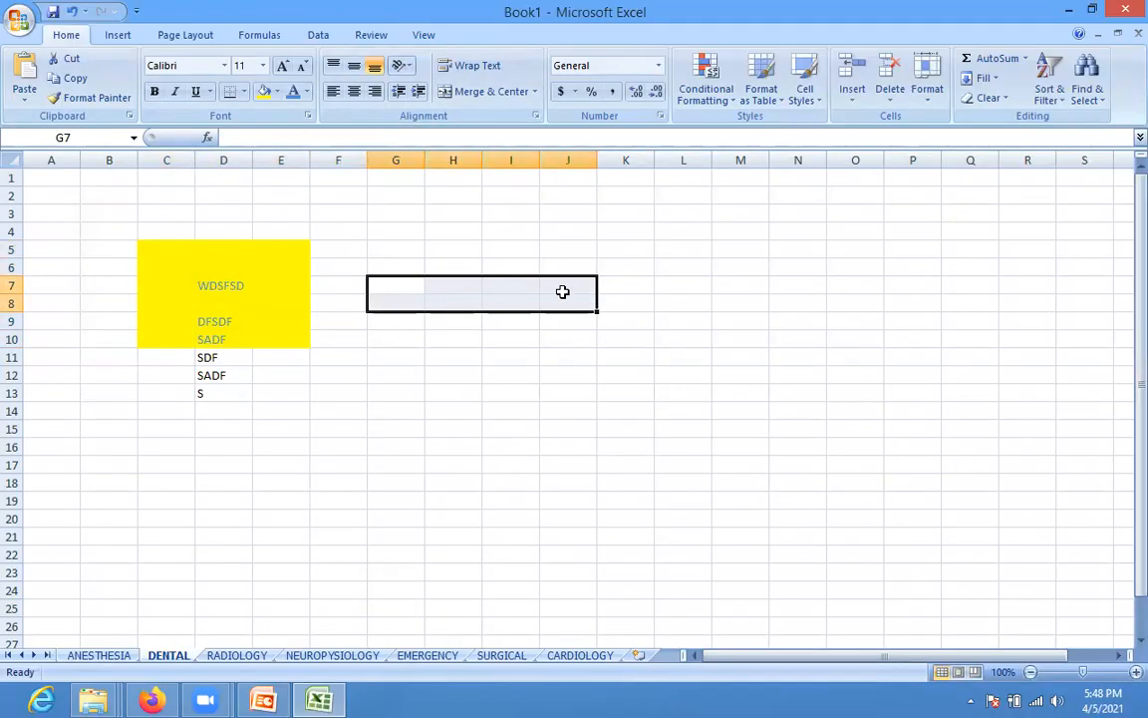
left_click(485, 92)
left_click_drag(451, 445, 436, 407)
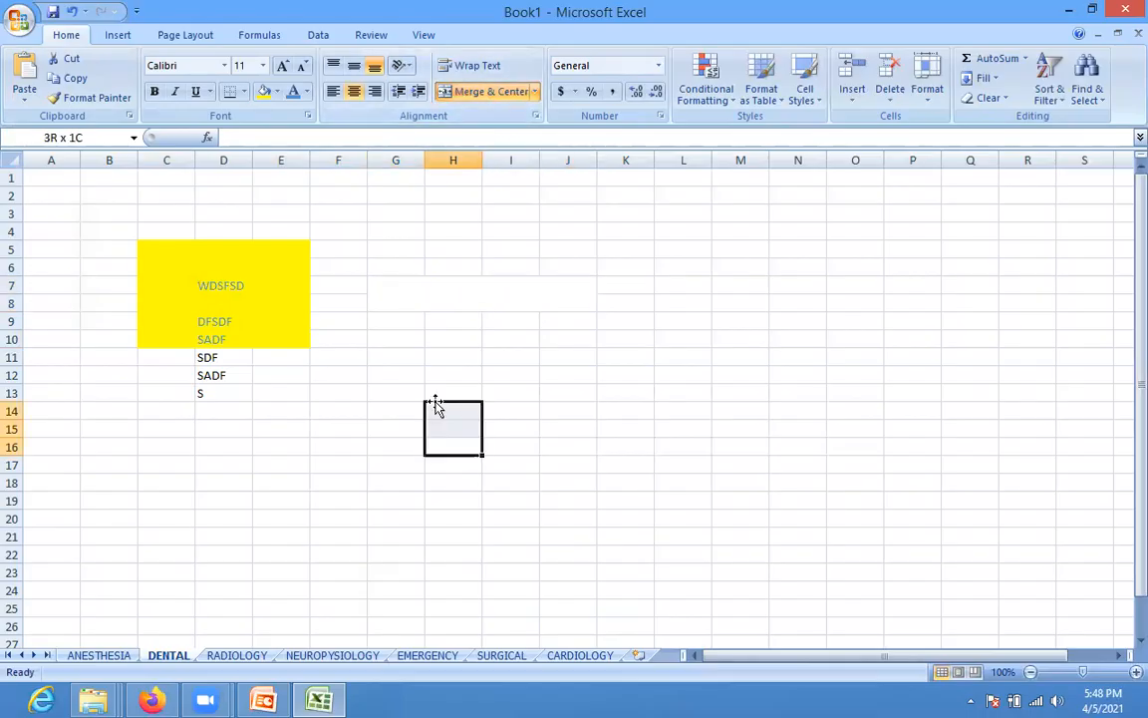
left_click(448, 293)
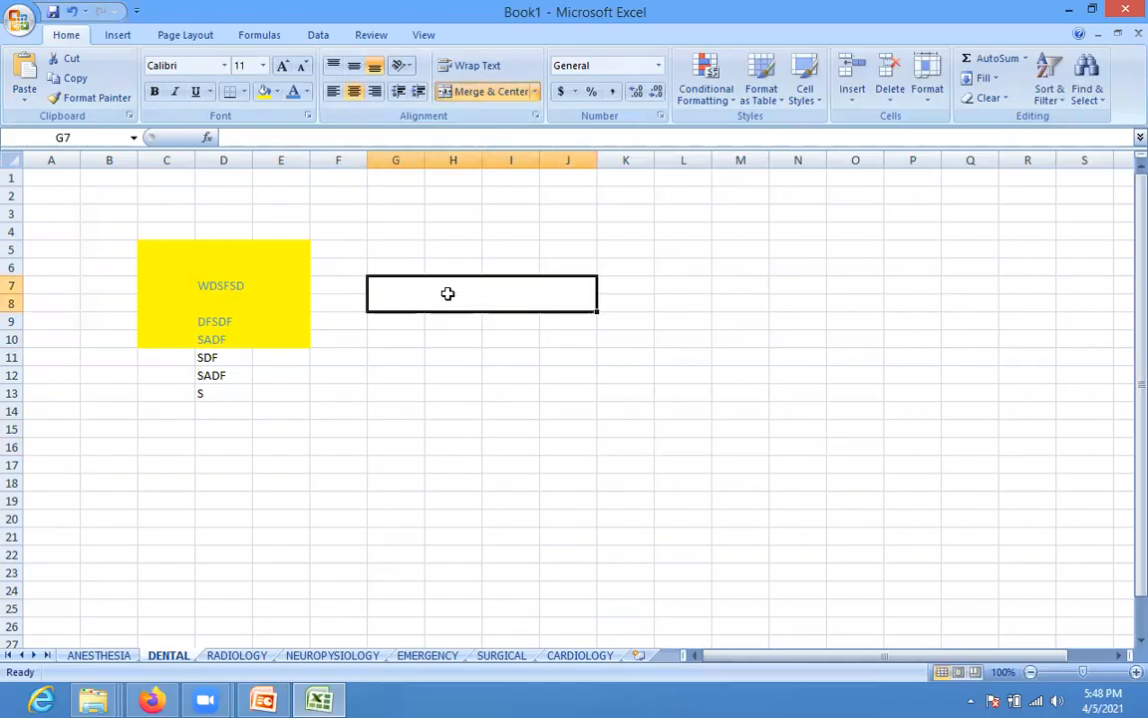
left_click(480, 95)
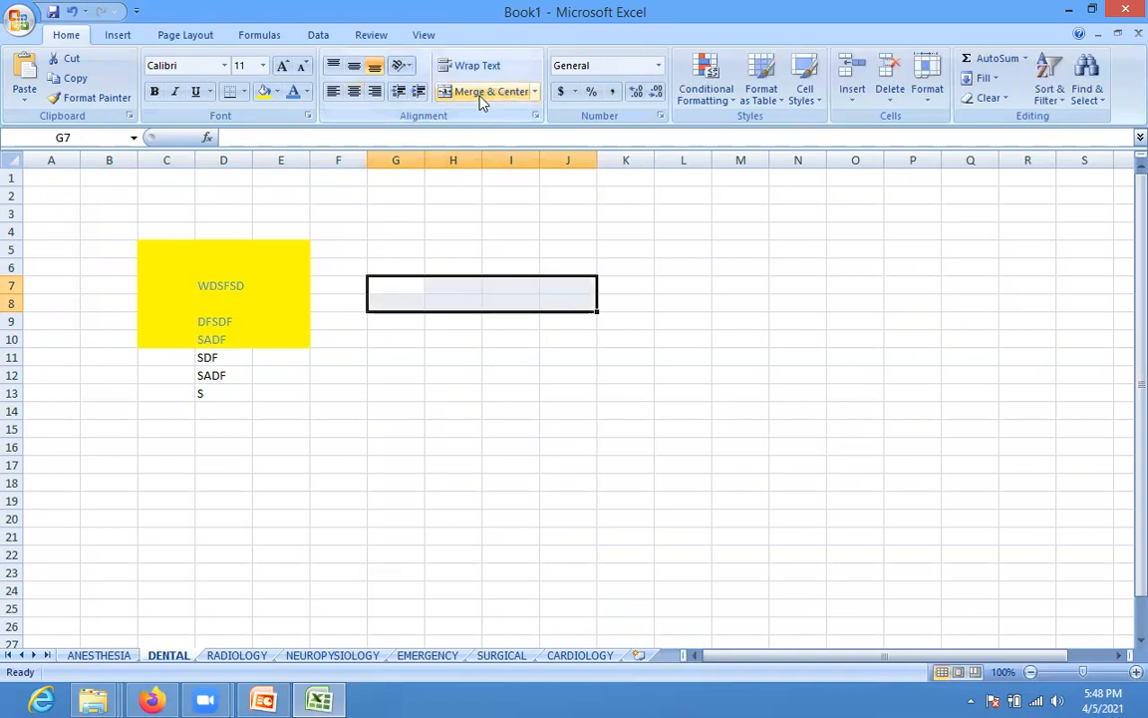
left_click(440, 317)
Merge and center cells G7:J9 and apply All Borders to the merged cell
left_click_drag(410, 289, 556, 326)
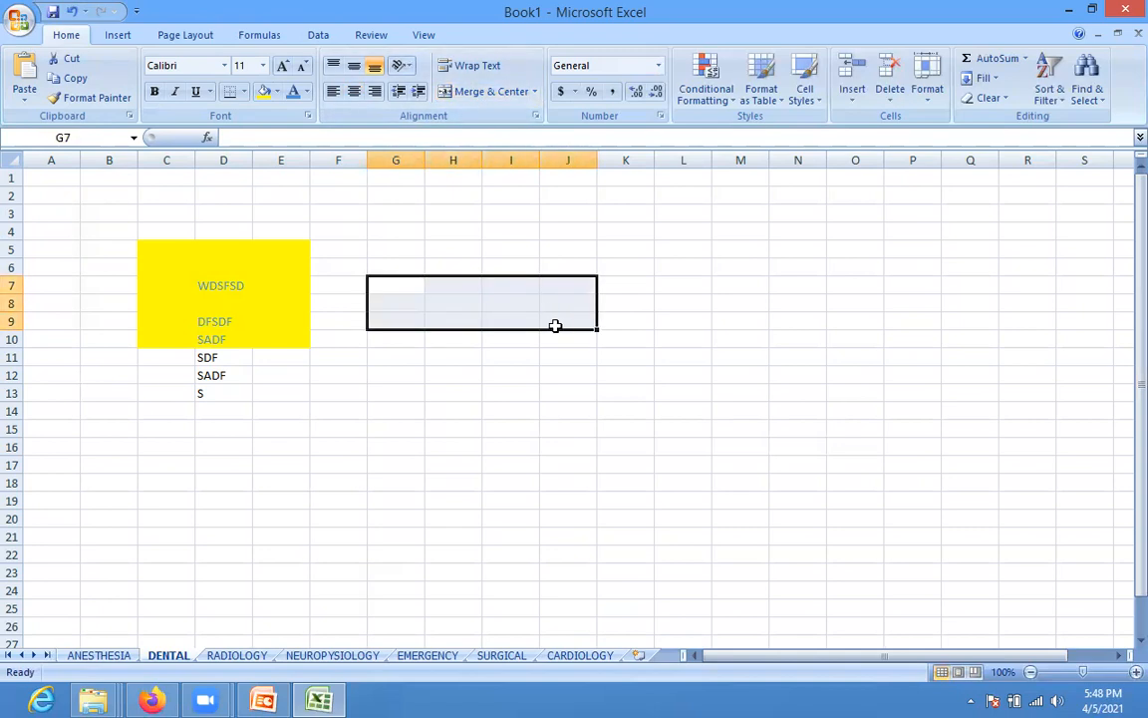
left_click(478, 93)
left_click(441, 356)
left_click(443, 302)
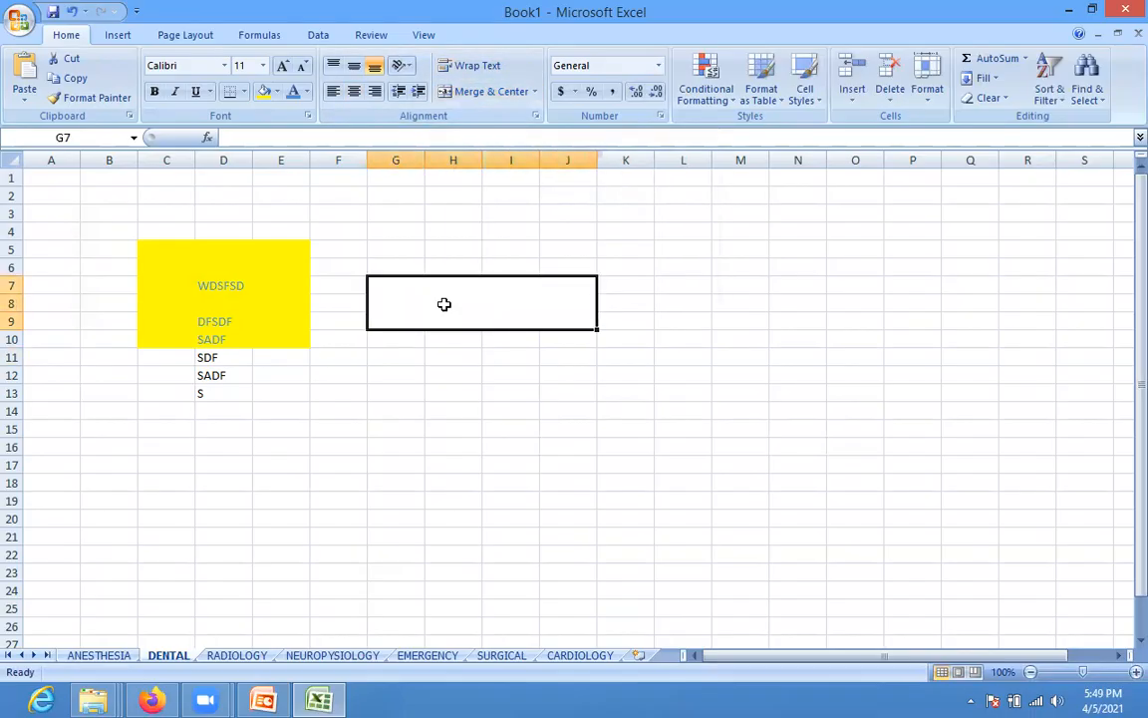
left_click(244, 91)
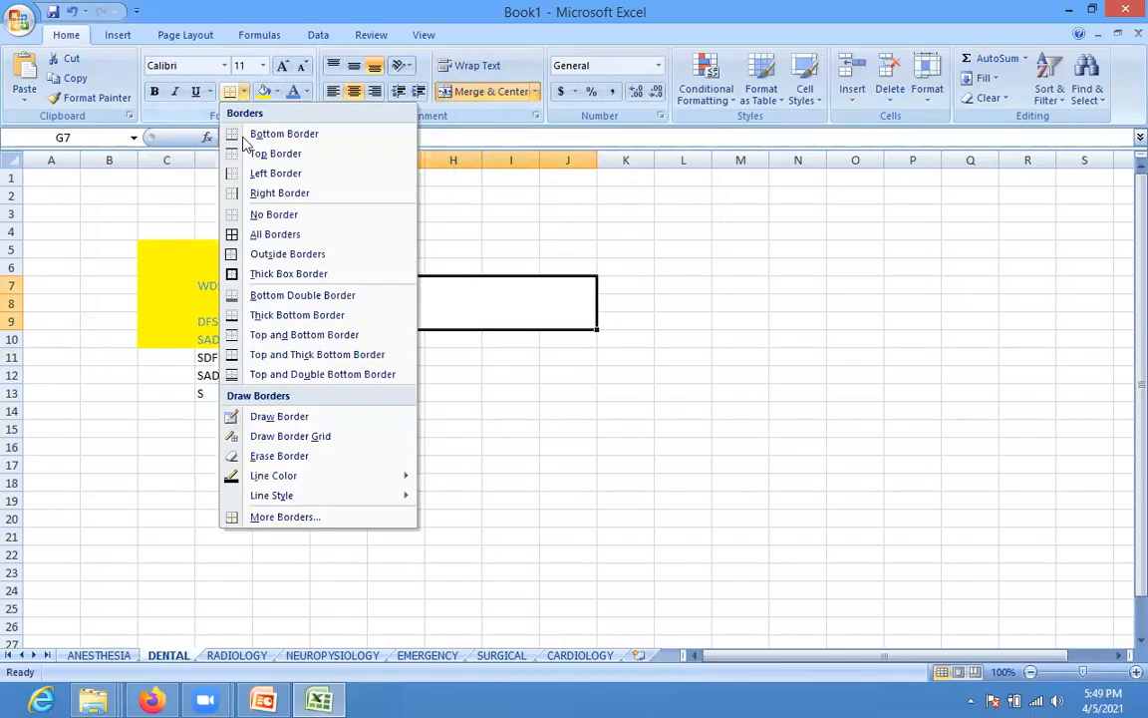
left_click(236, 235)
left_click(417, 423)
left_click(409, 297)
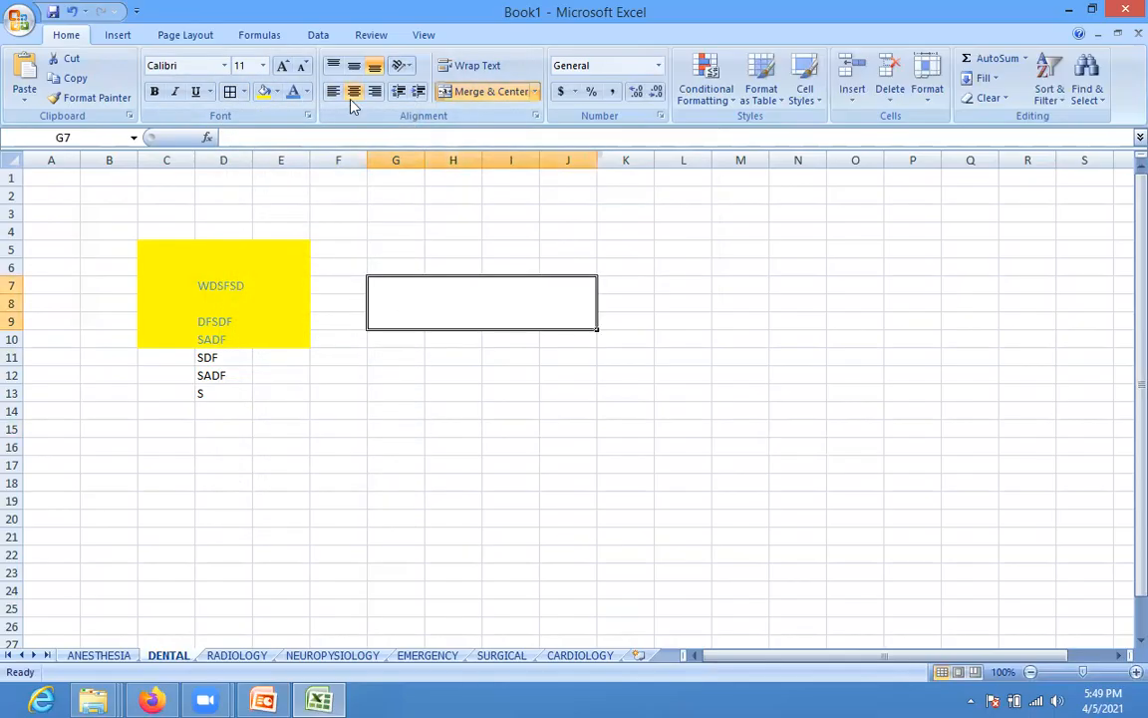
Unmerge the bordered block G7:J9 and apply All Borders to its separate cells
left_click(469, 90)
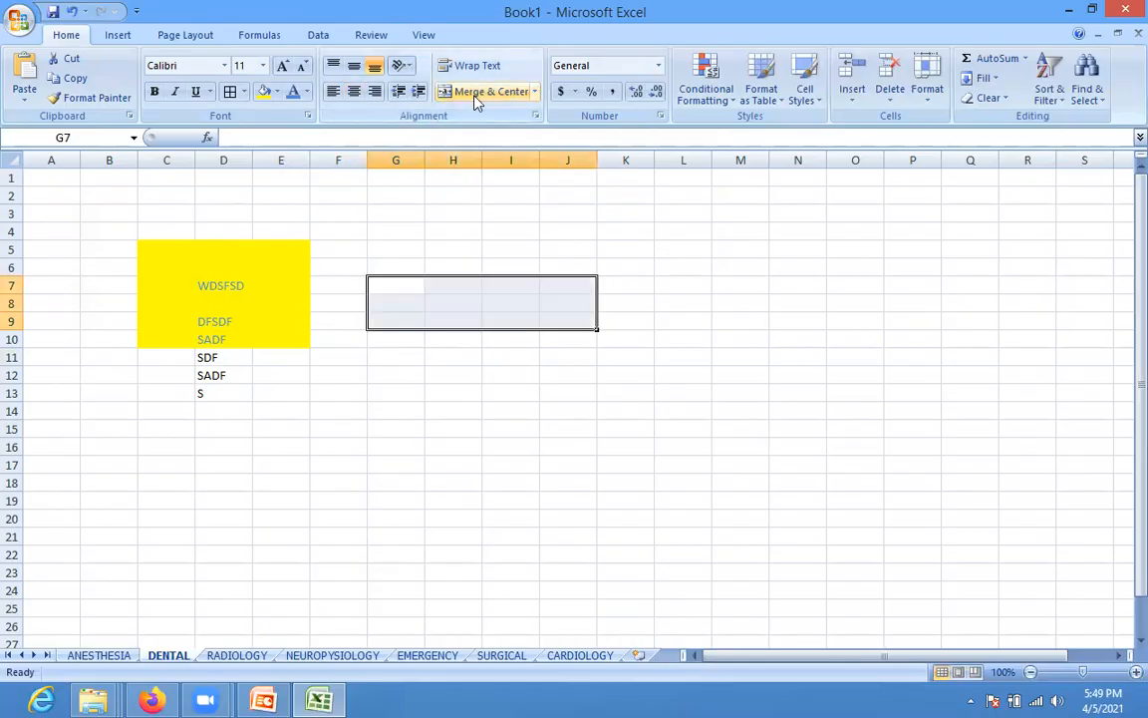
left_click(432, 391)
left_click_drag(389, 287, 556, 322)
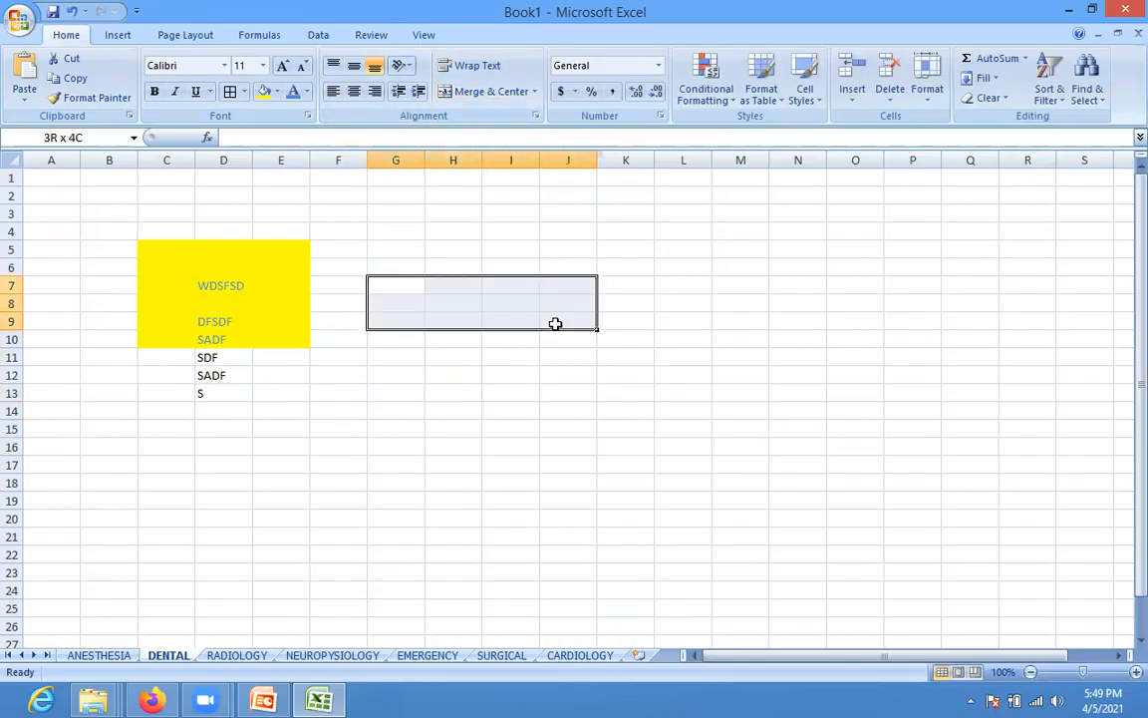
left_click(229, 91)
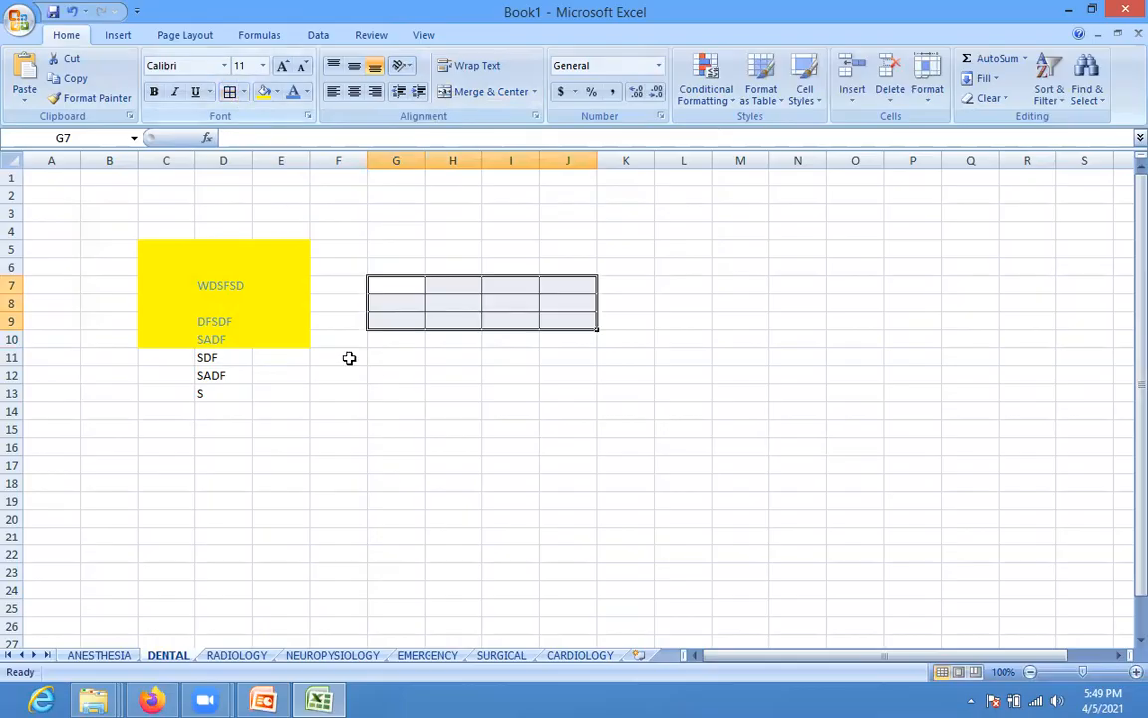
left_click(384, 392)
left_click_drag(387, 283, 551, 312)
left_click(486, 392)
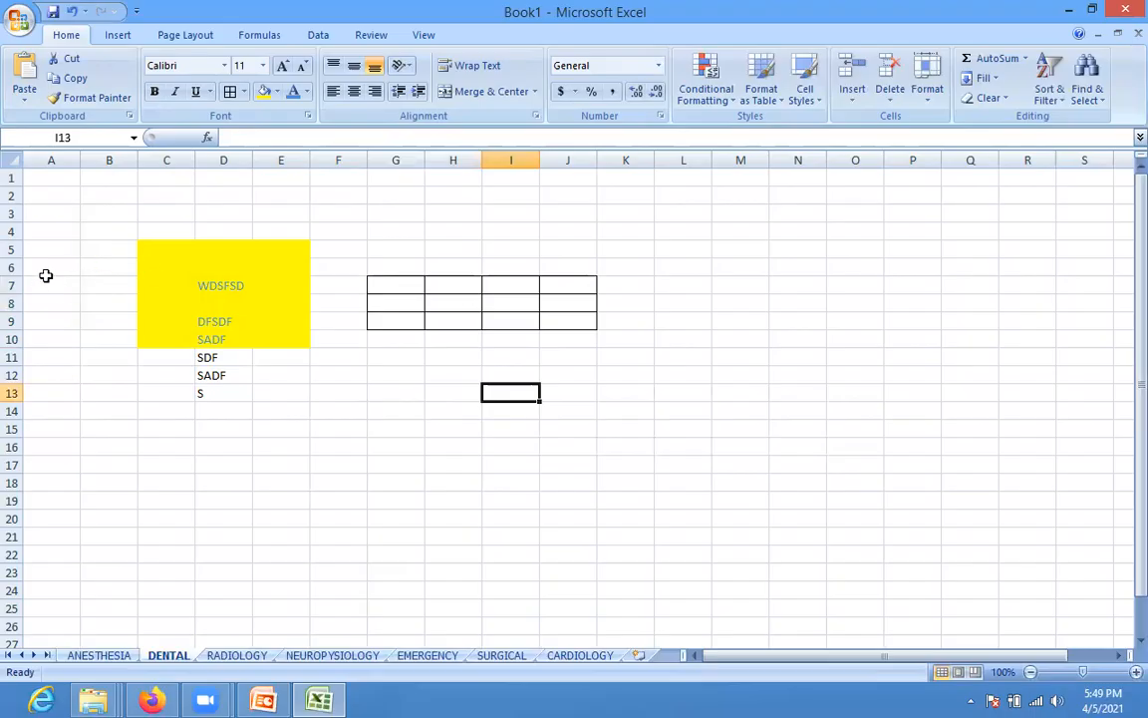
Set the height of rows 5 to 10 to 25, and increase it to 50
left_click_drag(14, 249, 25, 338)
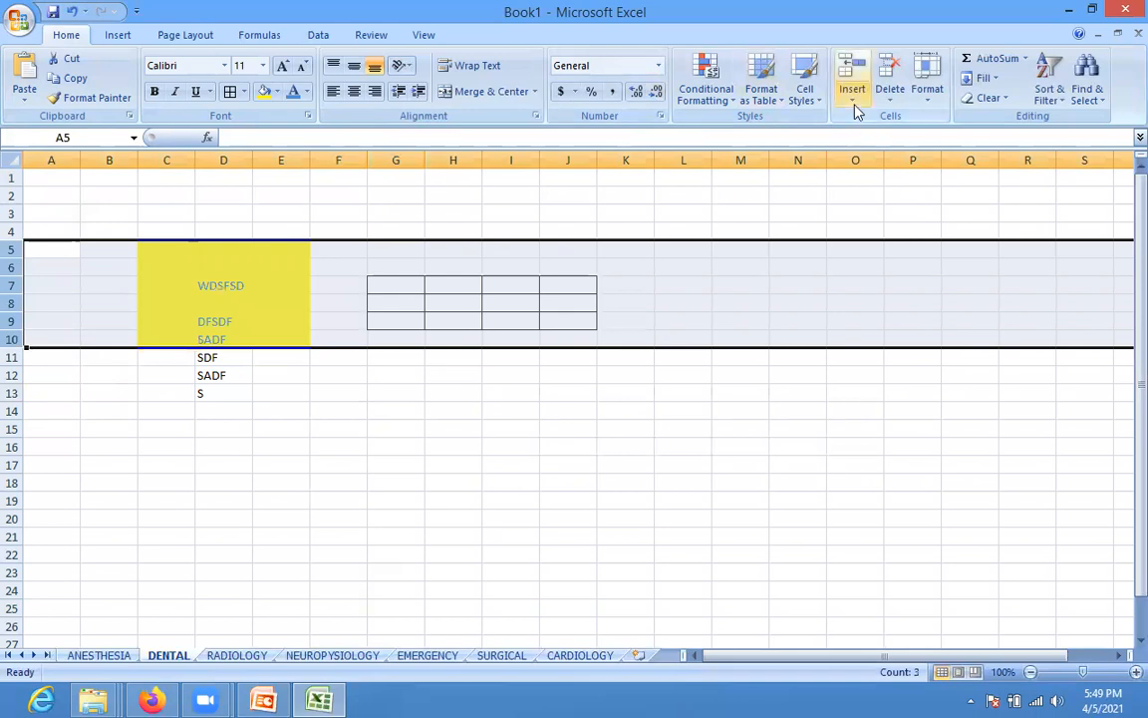
left_click(927, 87)
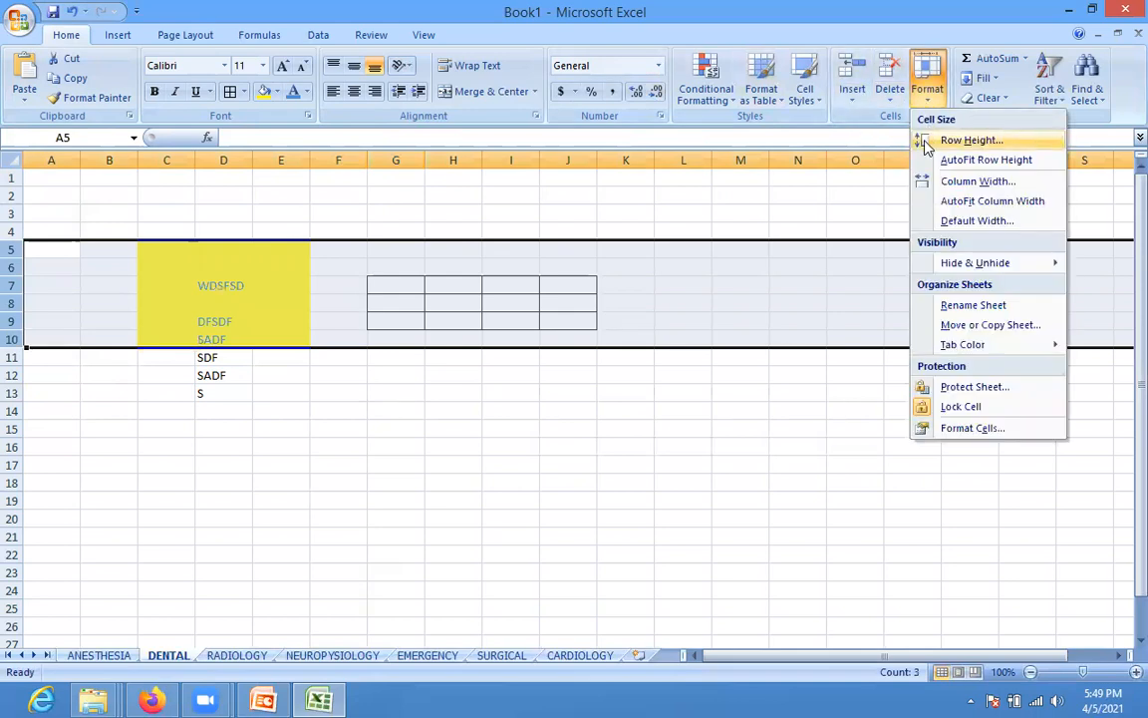
left_click(967, 141)
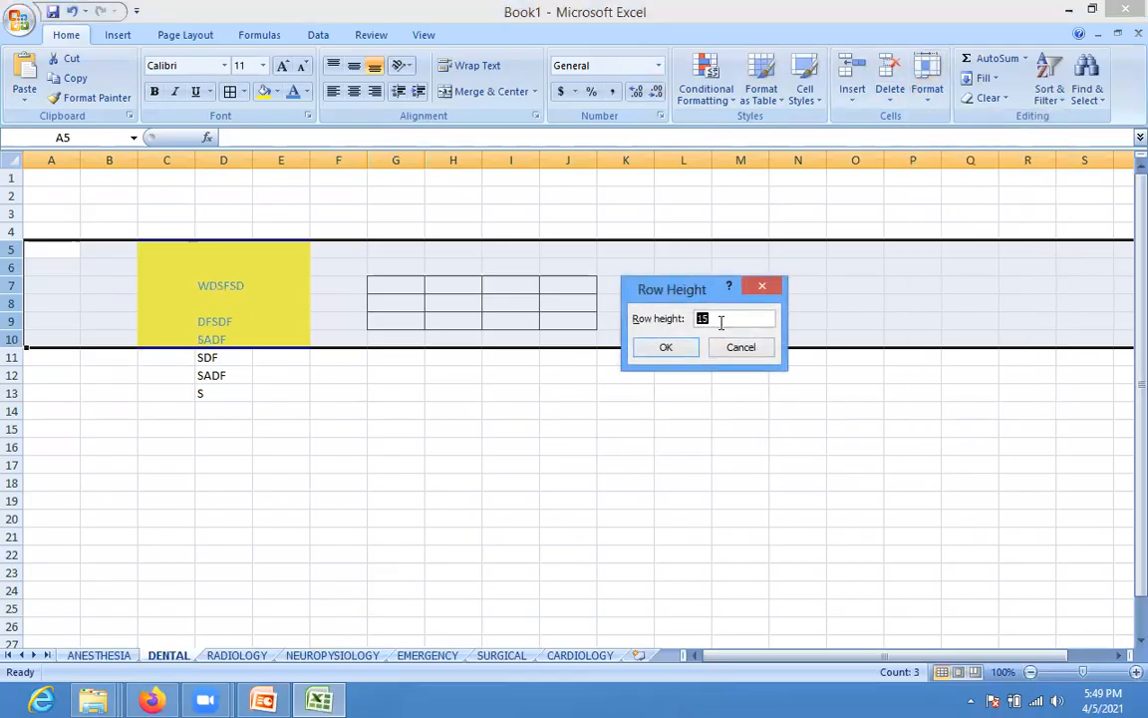
left_click(669, 348)
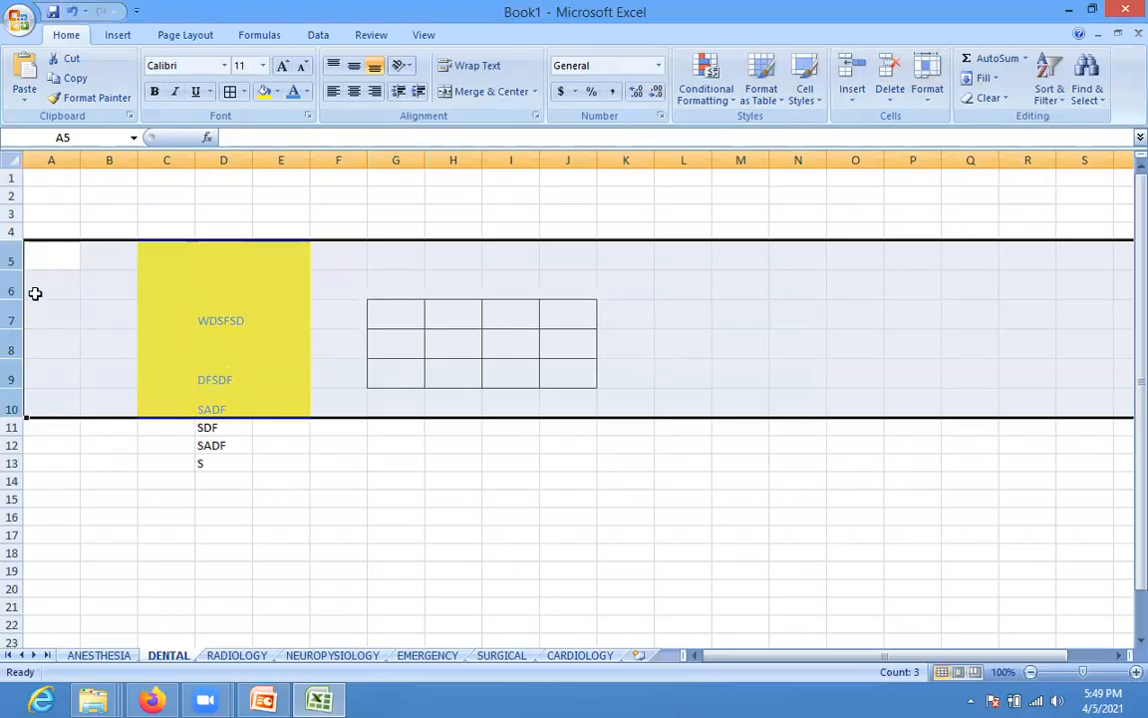
left_click(927, 85)
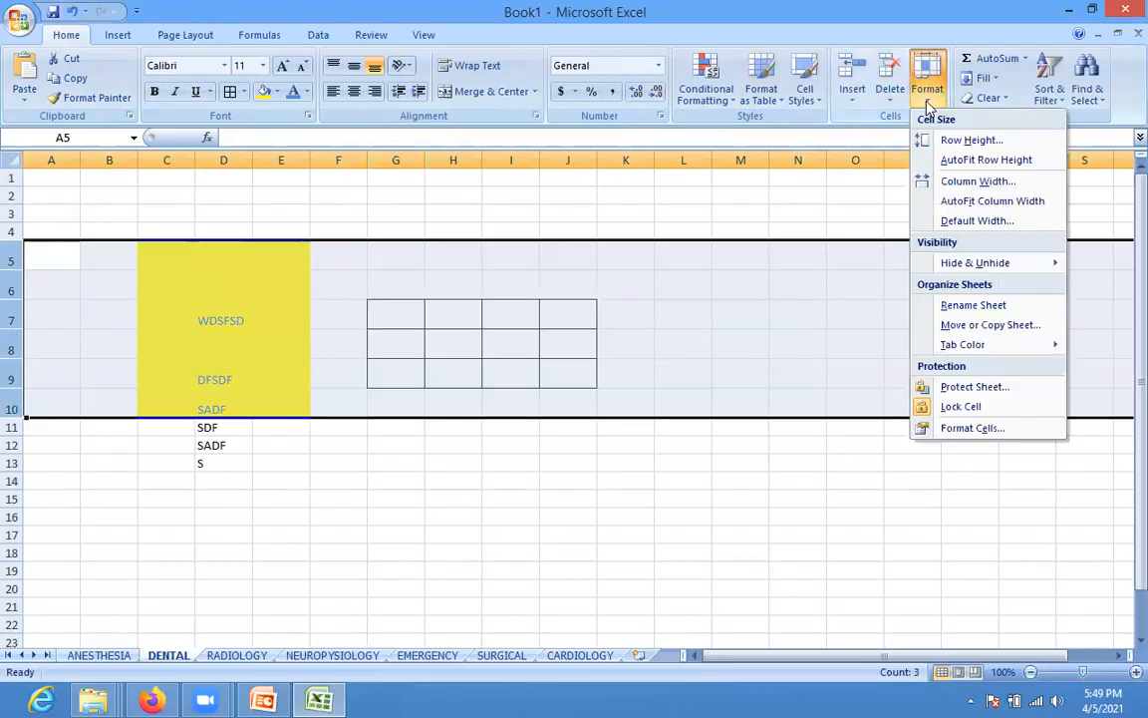
left_click(932, 144)
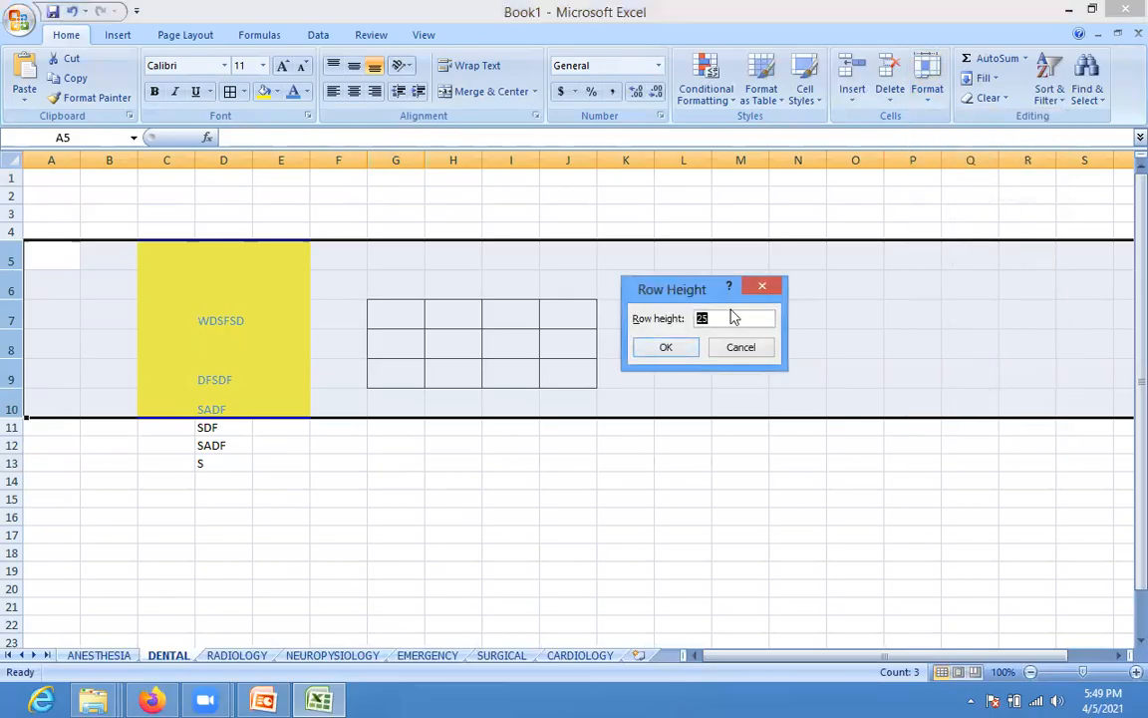
left_click(670, 348)
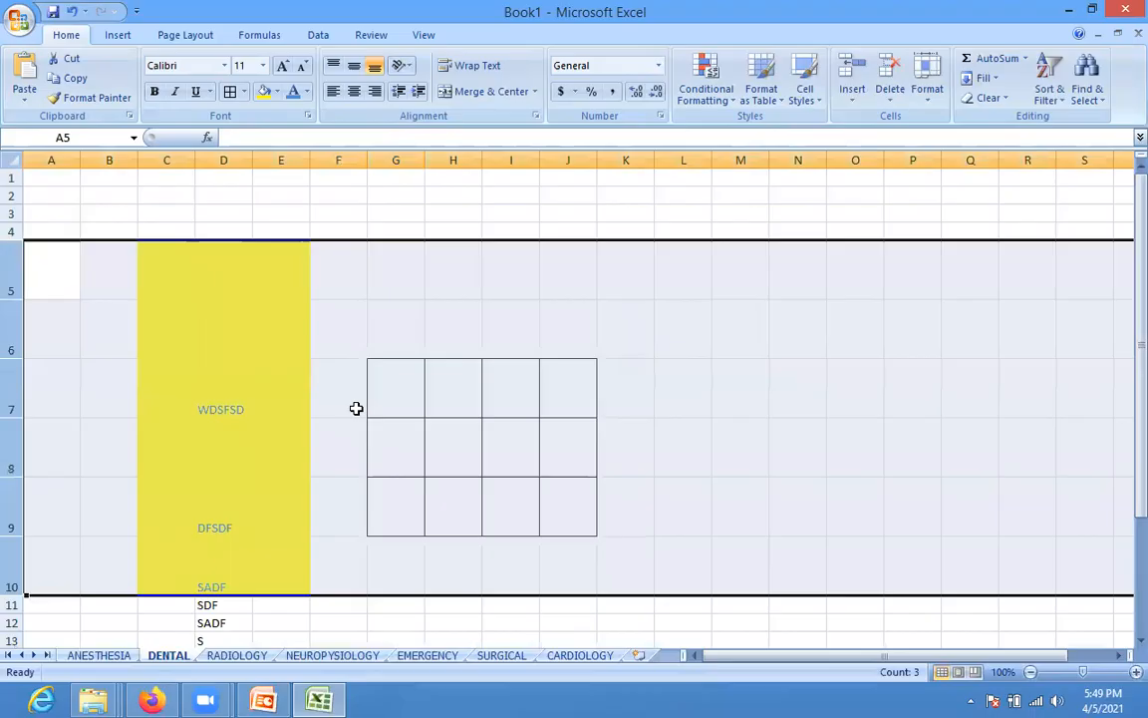
Set the height of rows 5 to 10 to 15
left_click(928, 95)
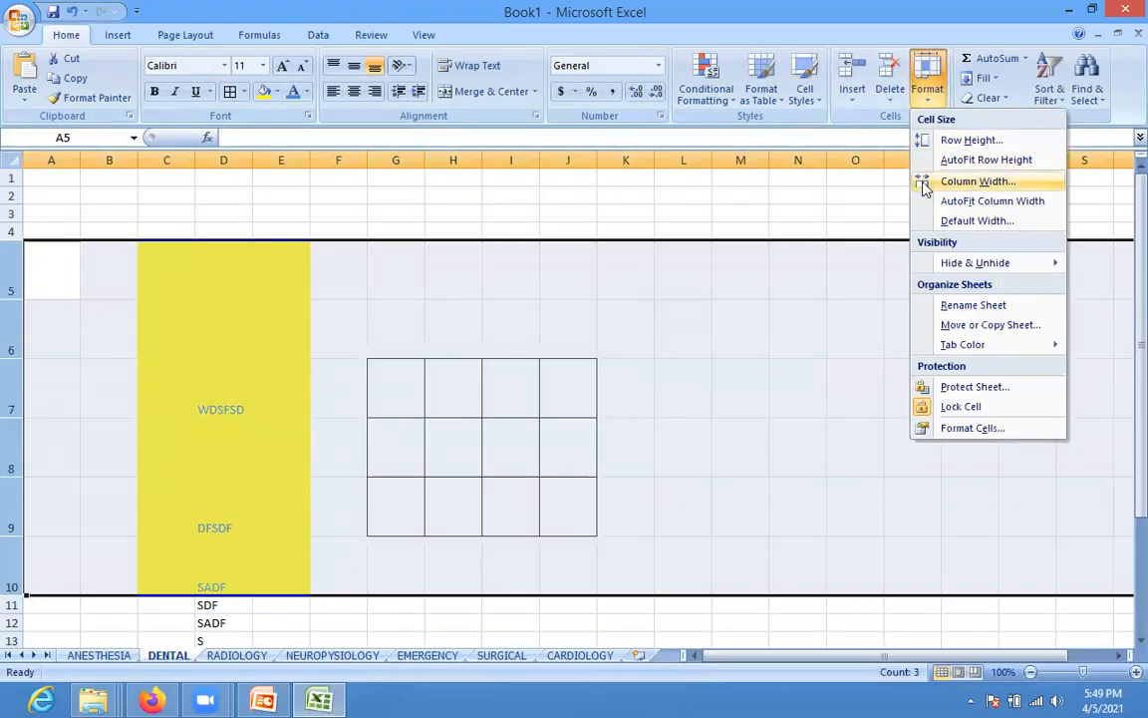
left_click(923, 140)
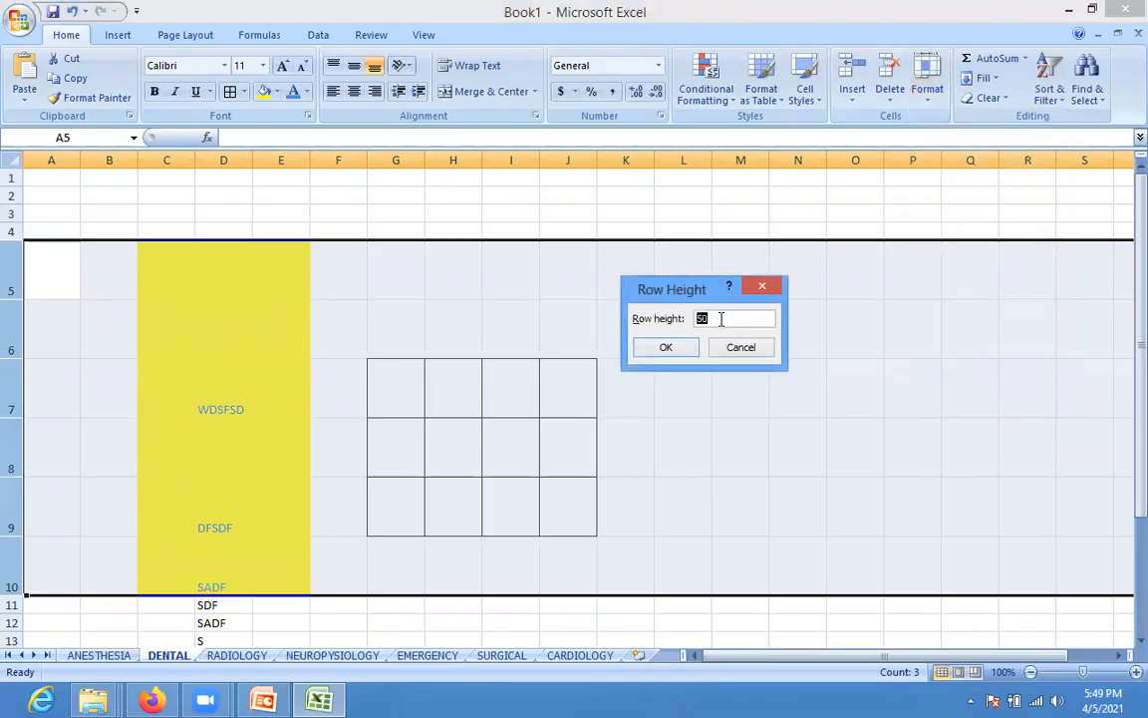
type("15")
left_click(670, 347)
left_click(109, 411)
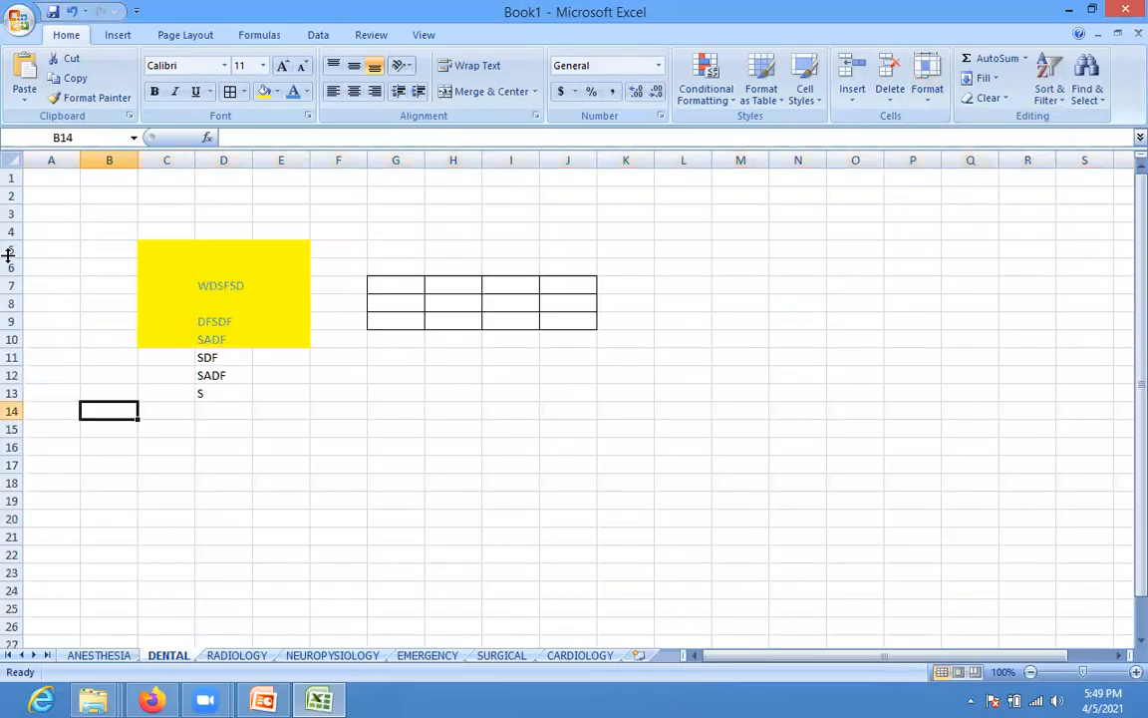
Select rows 5 to 9 and enlarge them together by hand to one equal height
left_click(8, 239)
left_click_drag(10, 249, 12, 321)
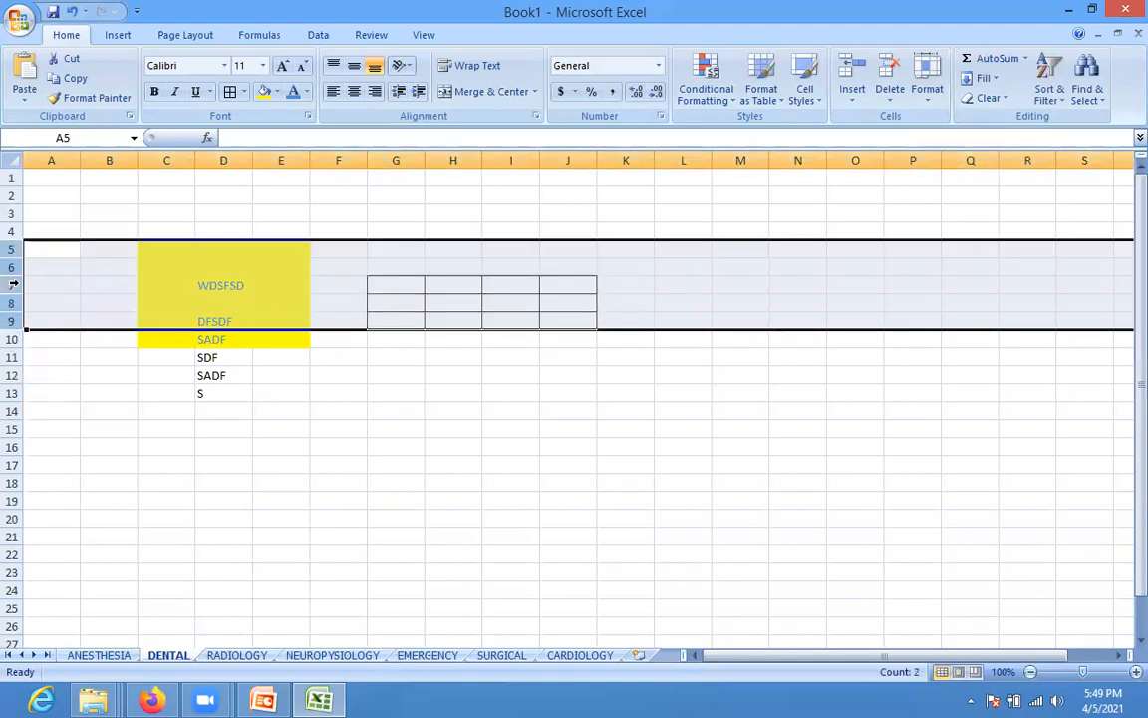
left_click_drag(15, 271, 13, 324)
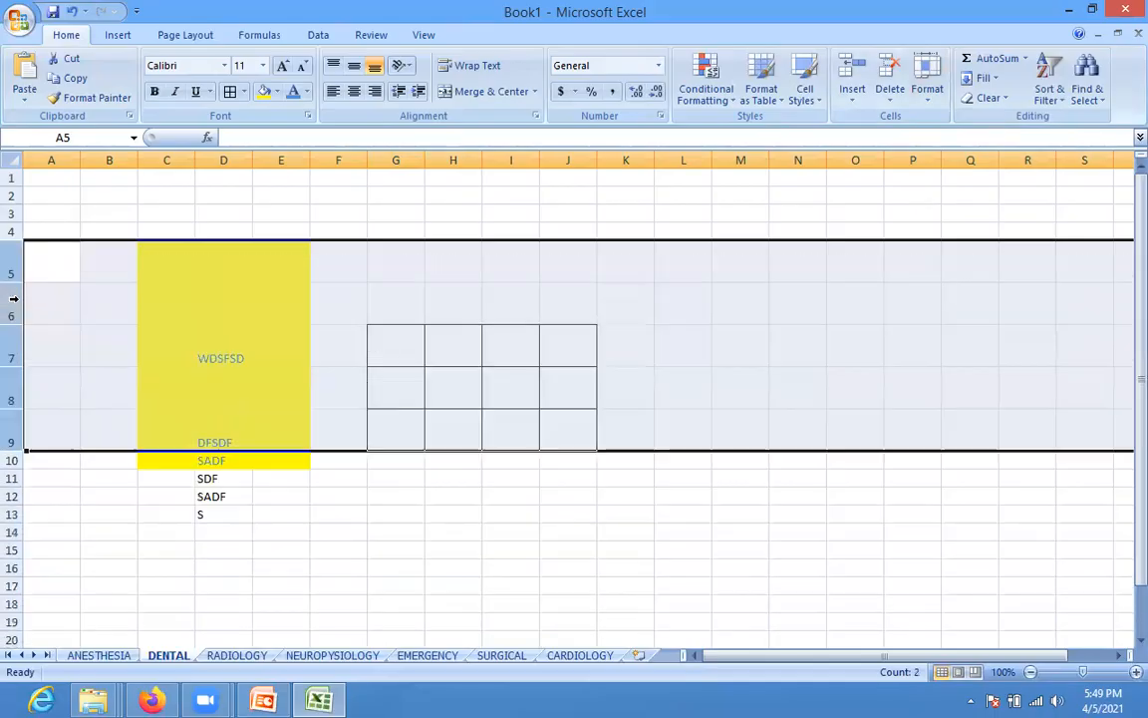
left_click(40, 357)
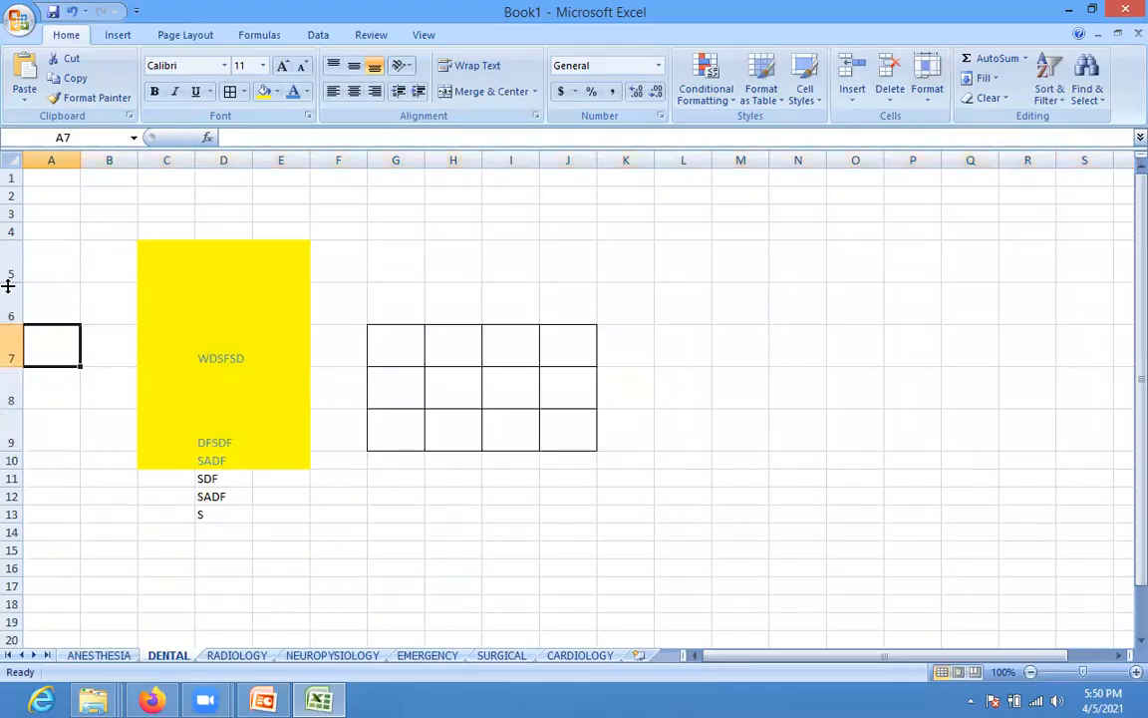
Enlarge rows 5 to 8 individually by hand, and resize rows 5 to 9 together to one smaller, equal height
left_click_drag(10, 280, 21, 465)
left_click_drag(15, 509, 16, 538)
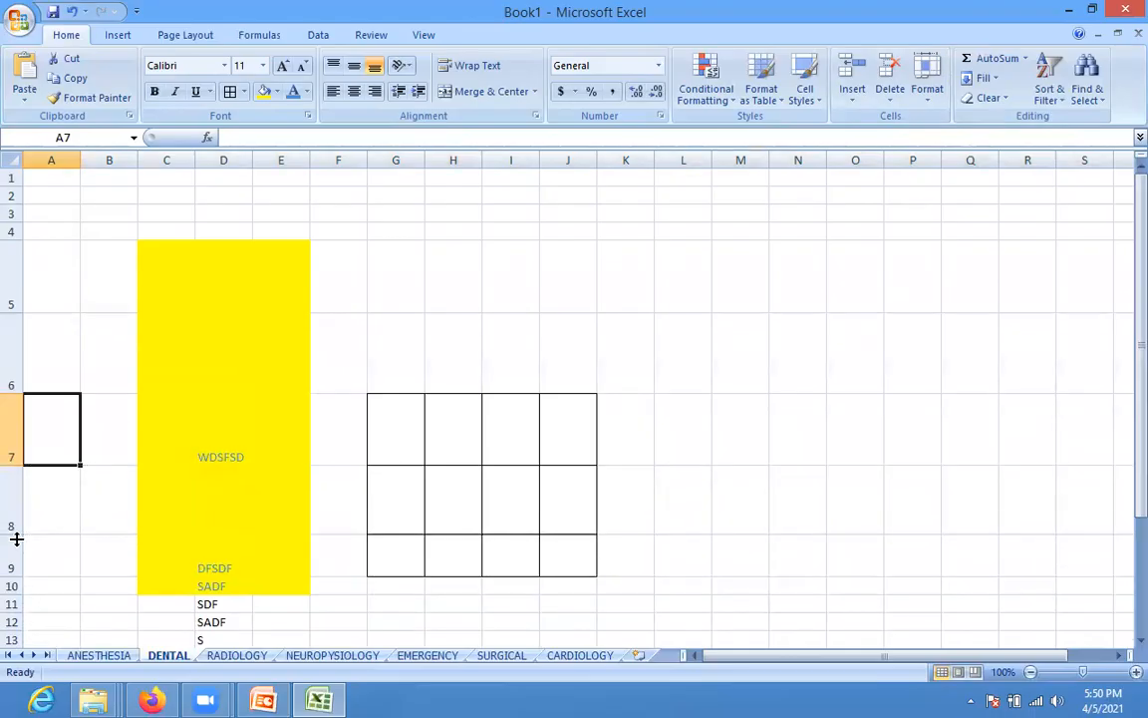
left_click_drag(14, 392, 13, 376)
left_click_drag(14, 289, 14, 526)
left_click_drag(16, 449, 17, 410)
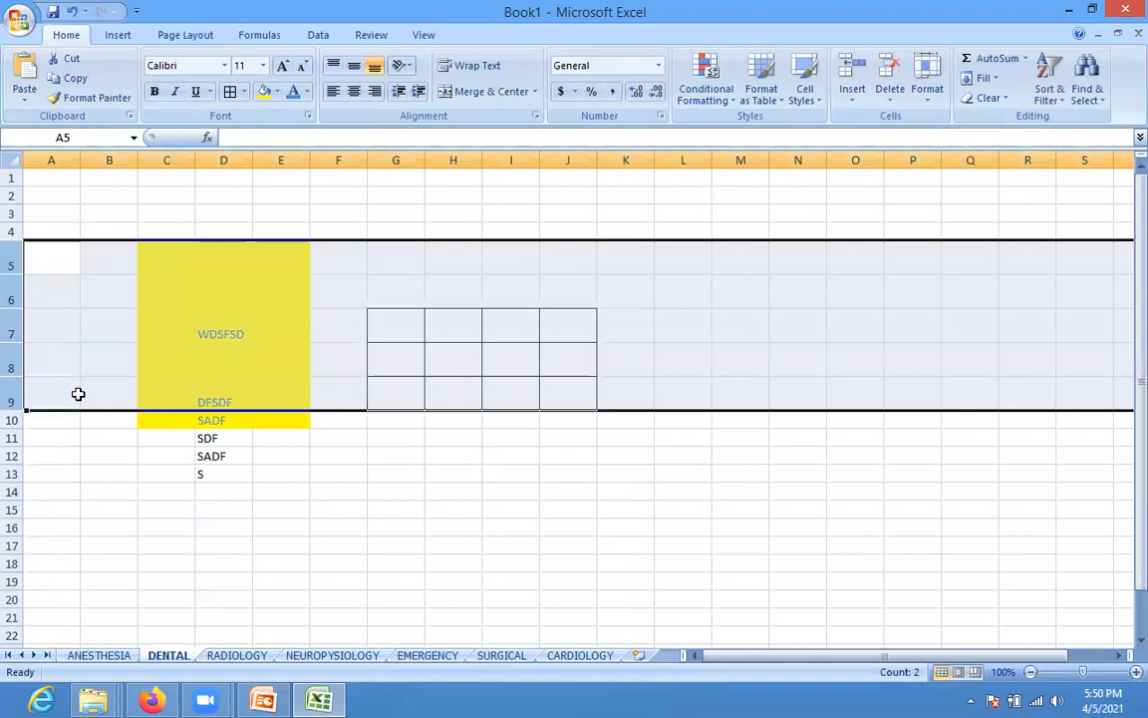
Try a much larger column width for columns C to E, and undo the change
left_click_drag(159, 159, 292, 166)
left_click(928, 100)
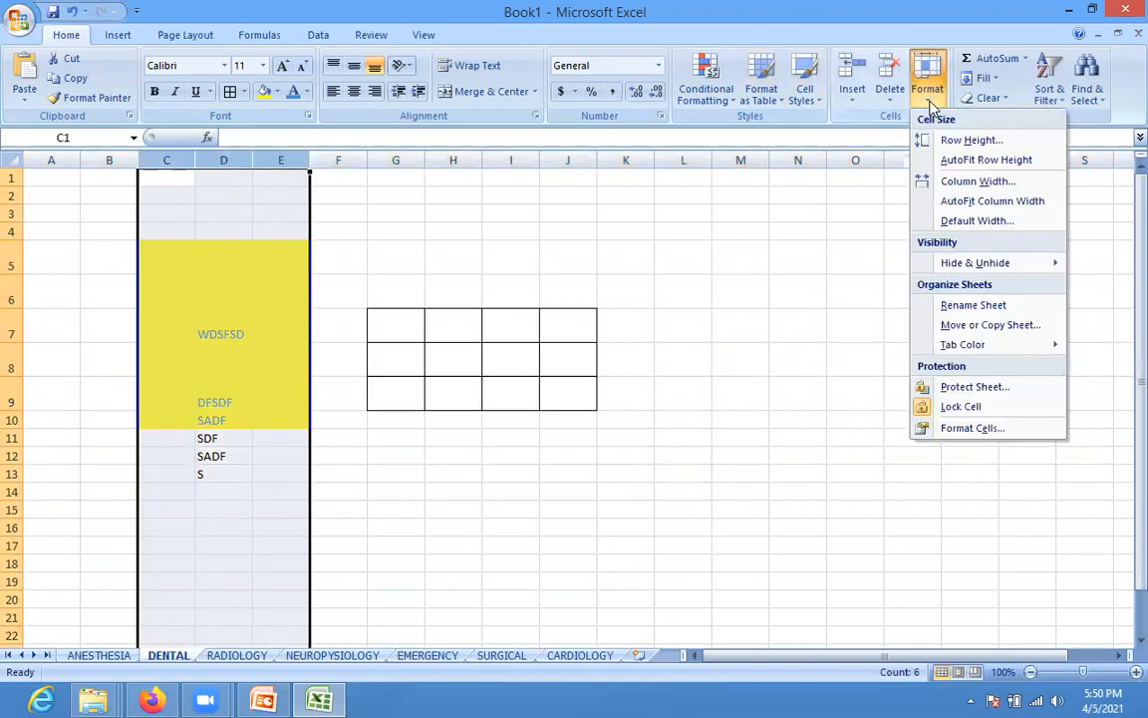
left_click(927, 182)
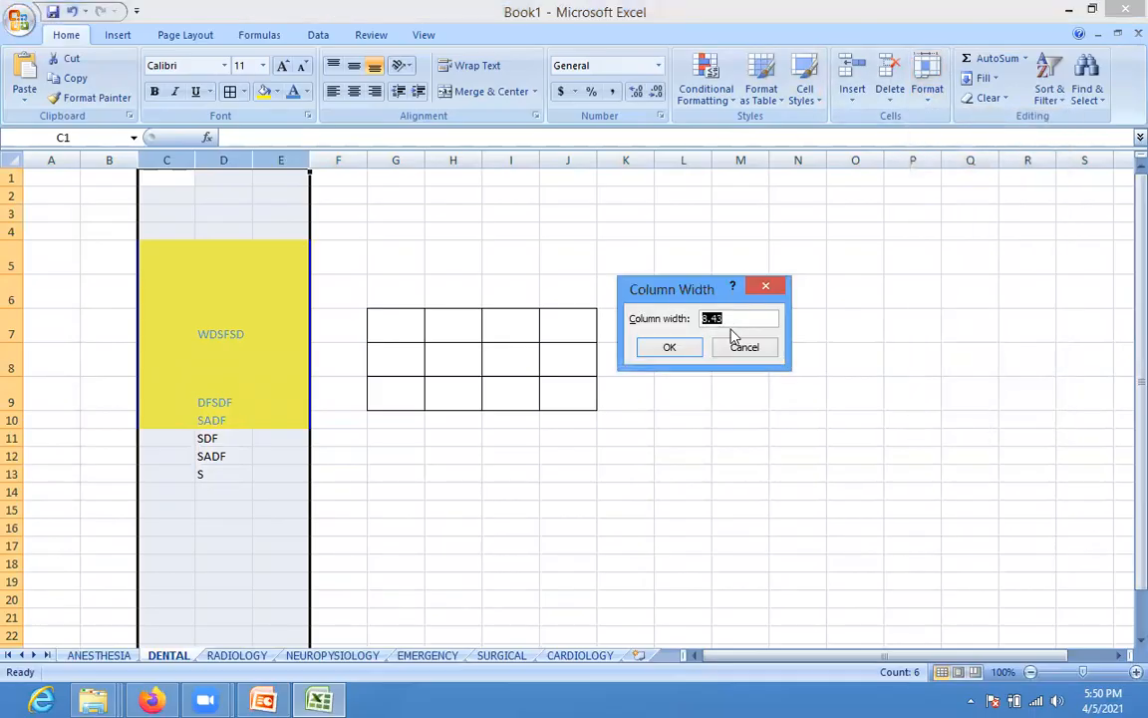
type("6")
left_click(679, 355)
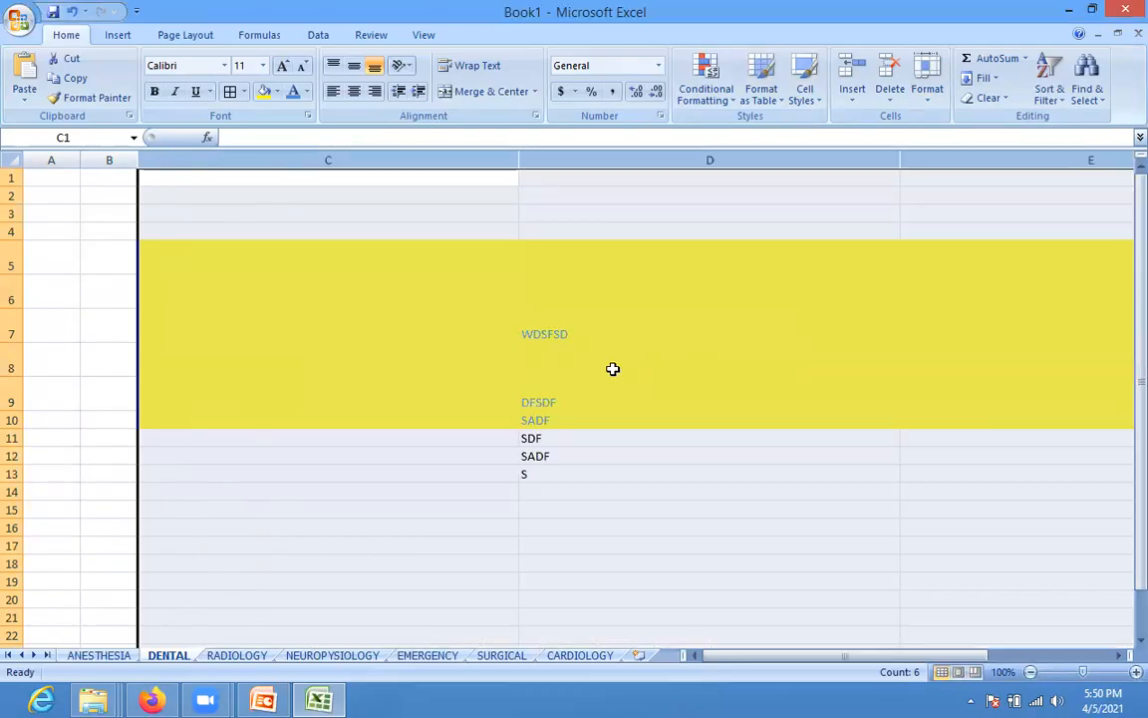
key("ctrl+z")
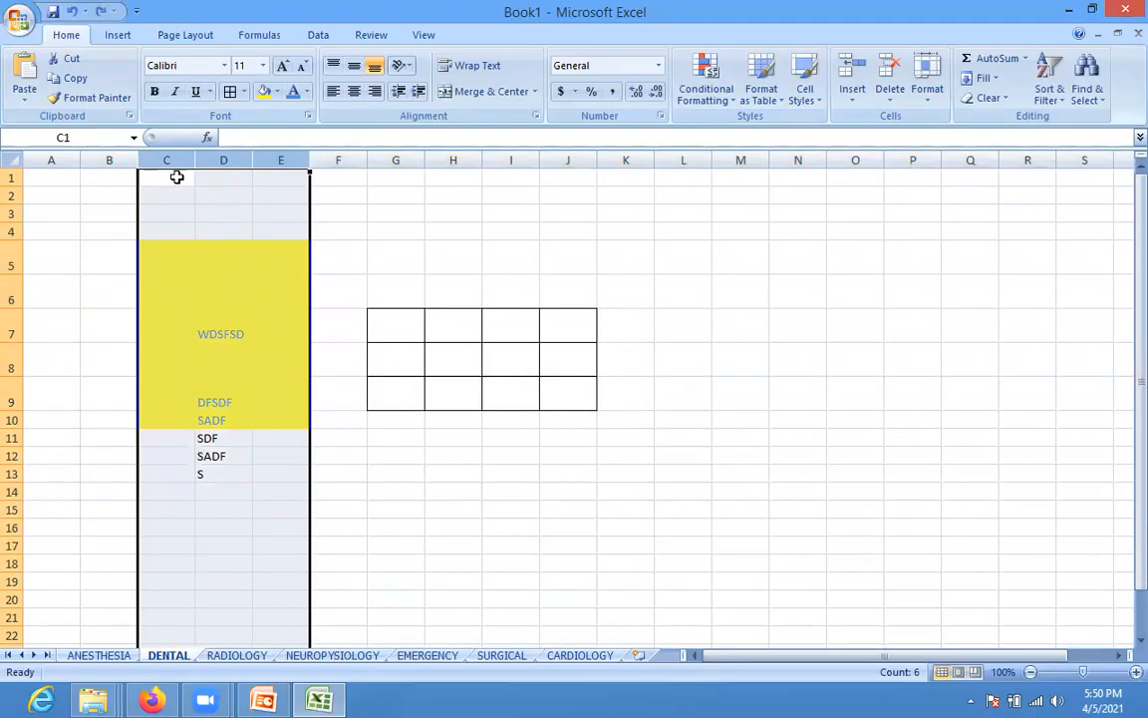
Select columns C to E and widen them together slightly by hand
left_click_drag(166, 160, 289, 159)
left_click(189, 251)
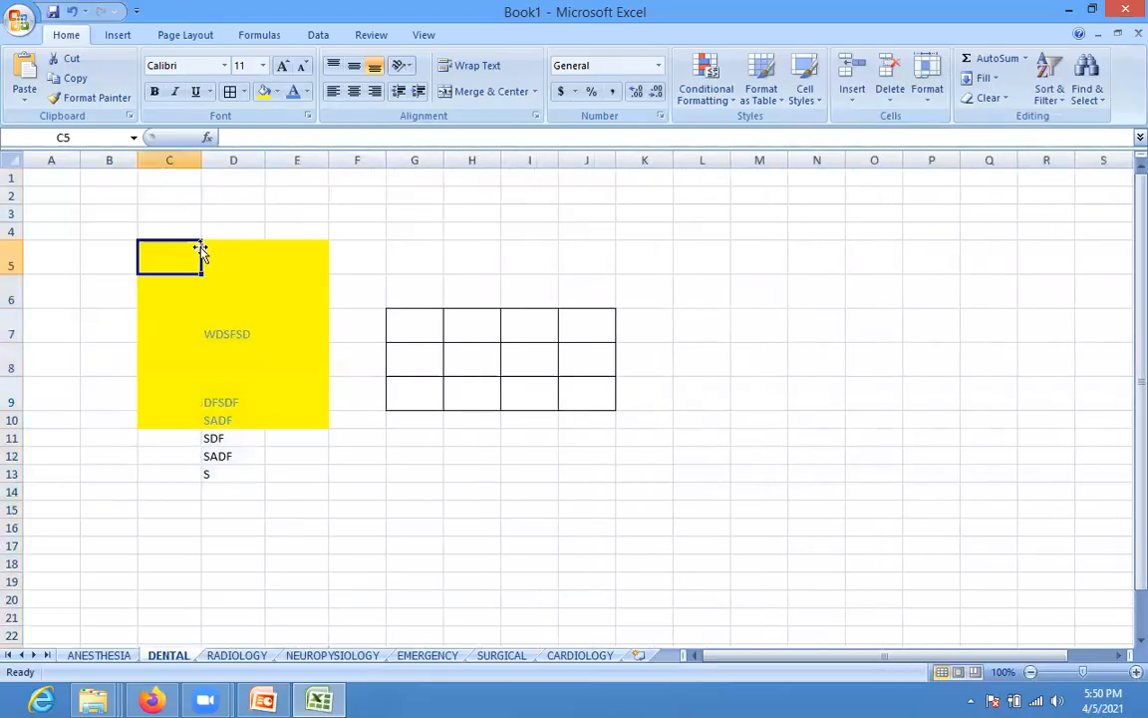
Delete row 5, and delete the row at position 6 of the shifted sheet
left_click(150, 212)
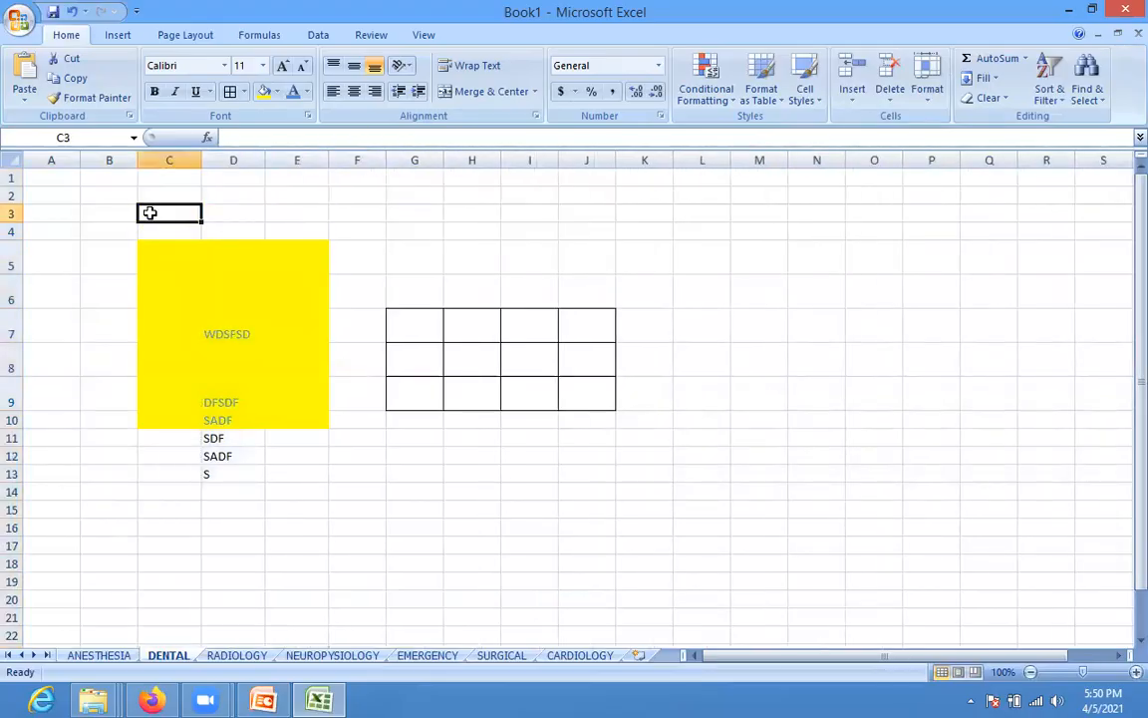
left_click(13, 258)
right_click(14, 259)
left_click(62, 370)
left_click(14, 289)
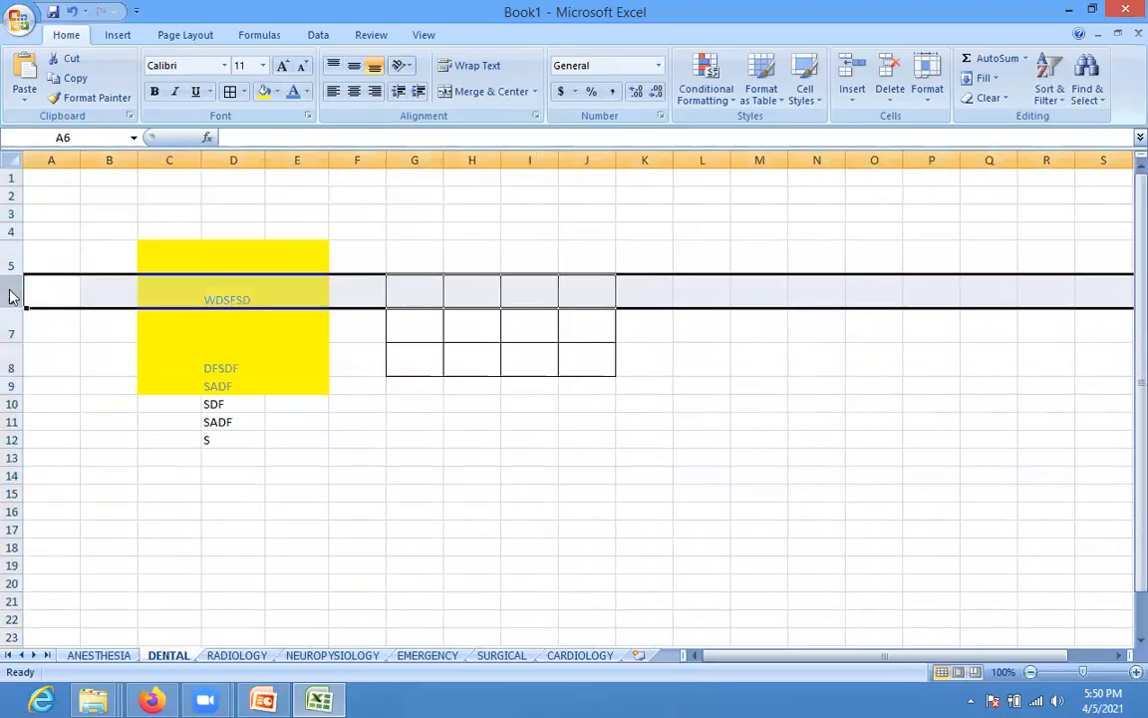
right_click(13, 294)
left_click(57, 402)
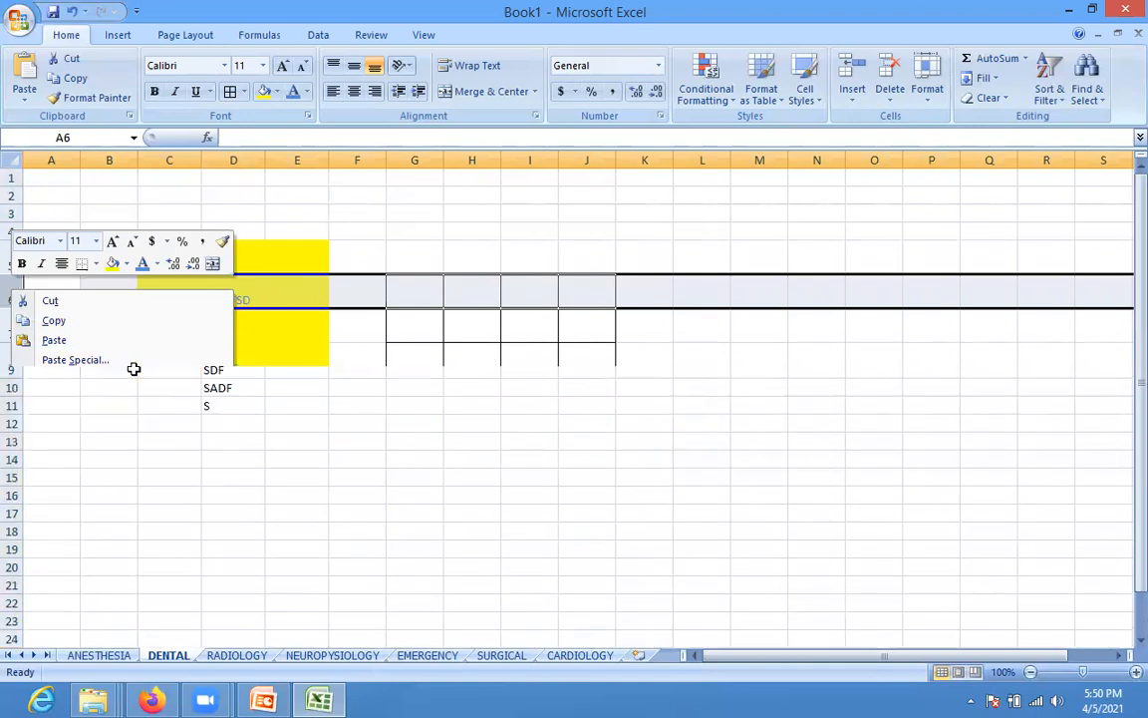
Insert a blank row above row 5 and another above row 6
left_click(16, 263)
right_click(20, 262)
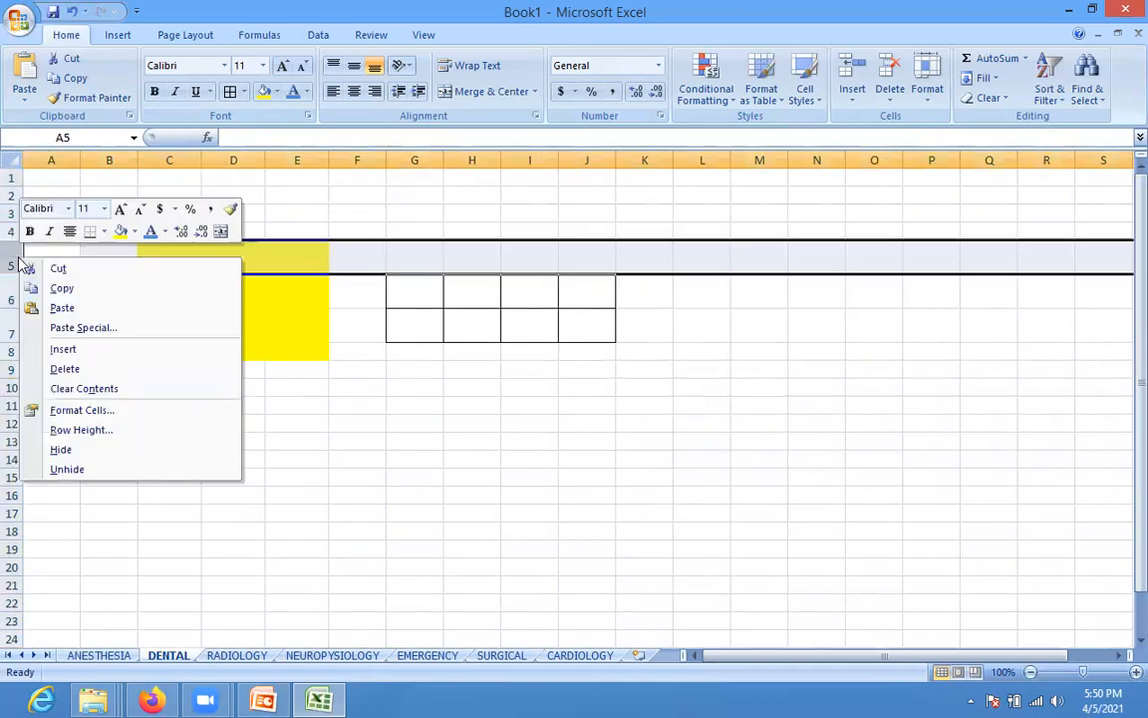
left_click(66, 348)
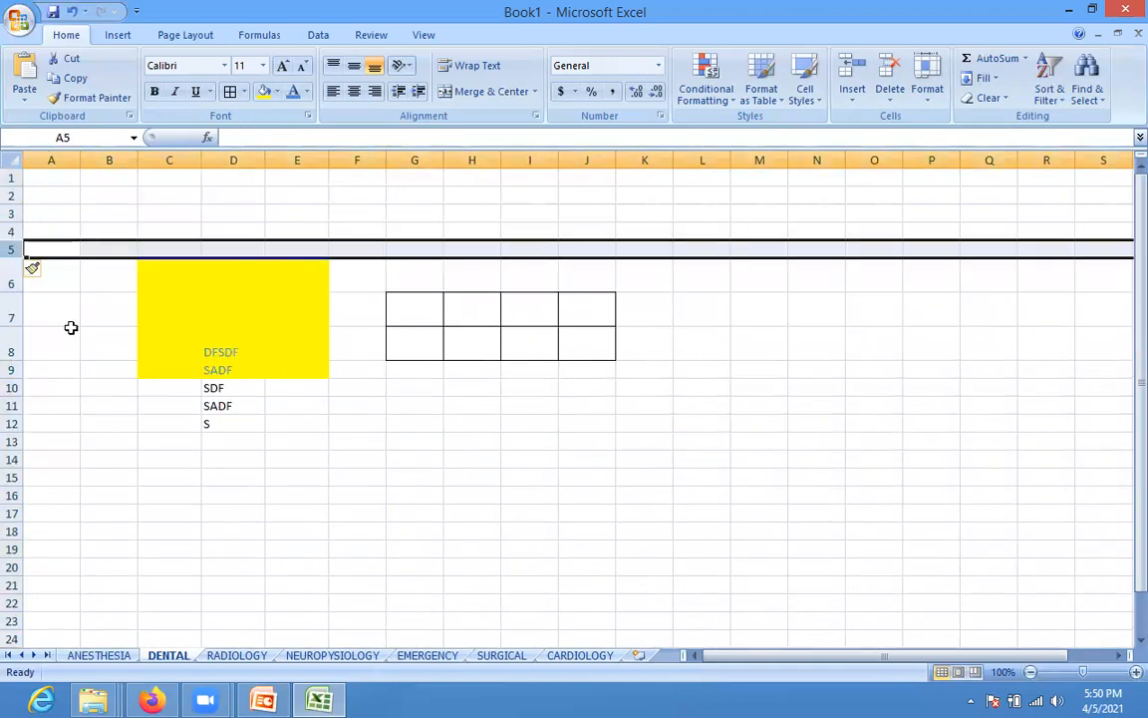
left_click(24, 274)
right_click(16, 279)
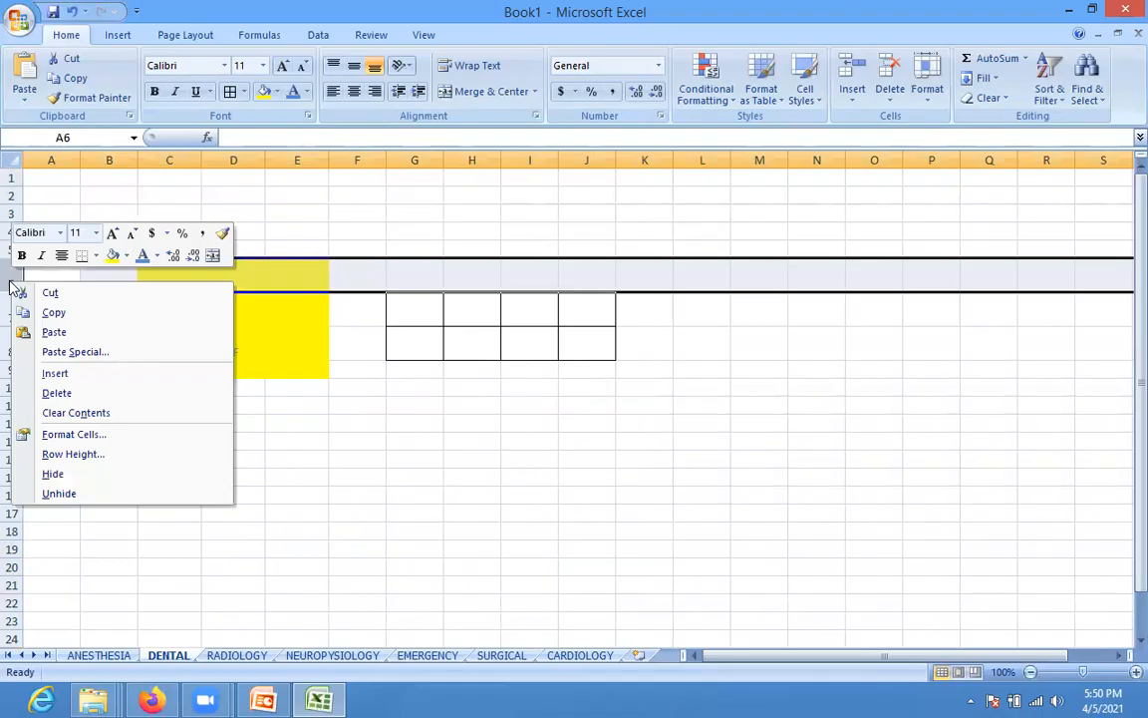
left_click(55, 377)
left_click(154, 439)
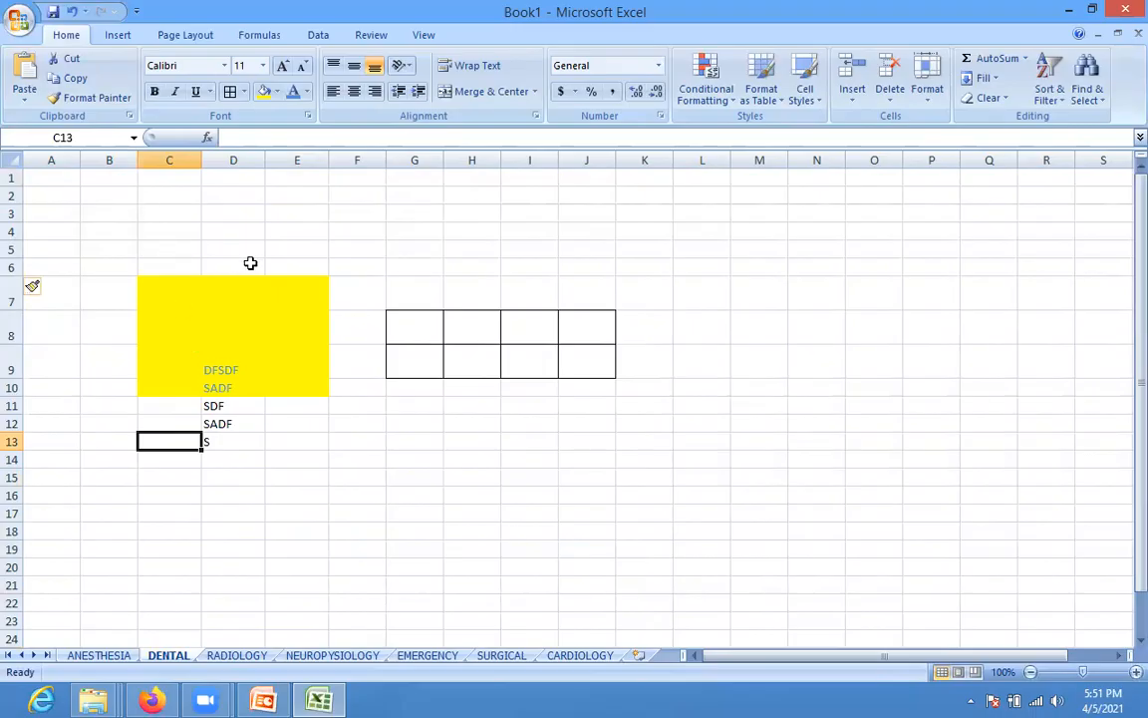
left_click(854, 107)
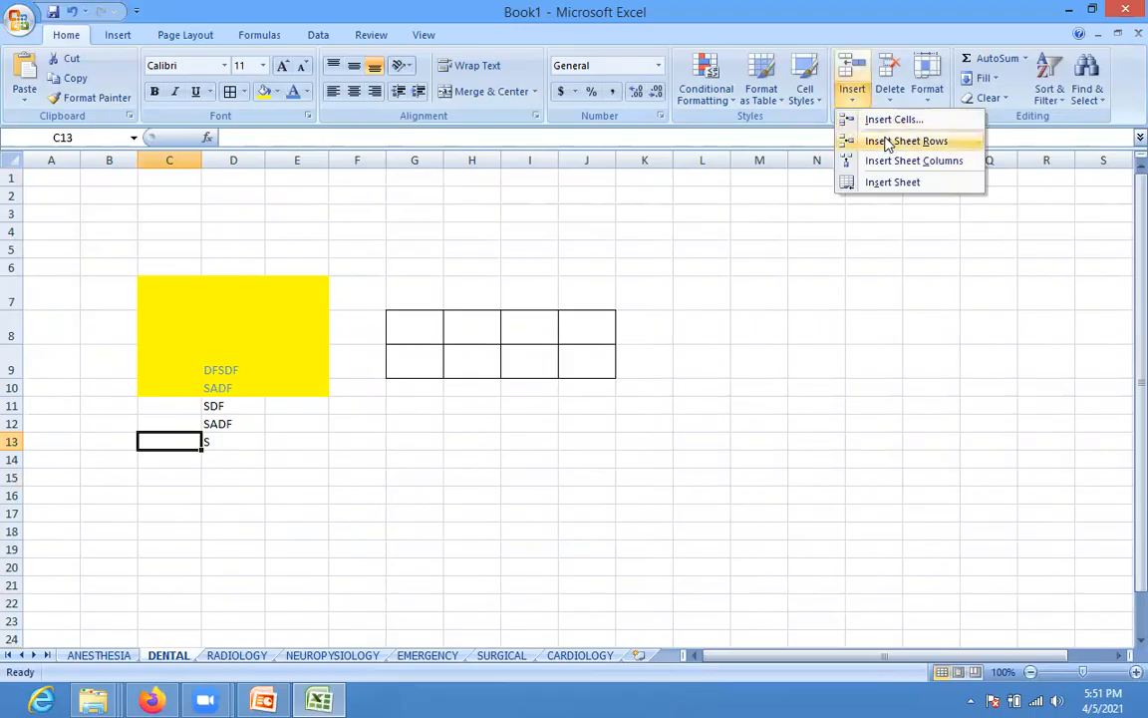
left_click(889, 96)
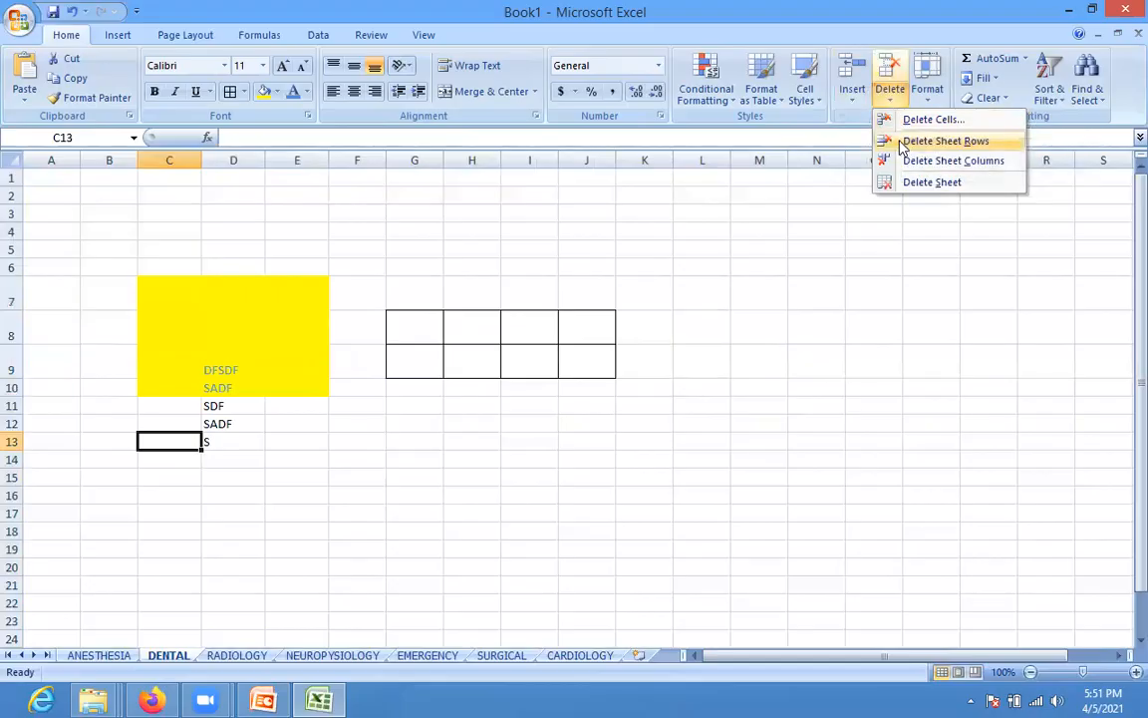
left_click(930, 99)
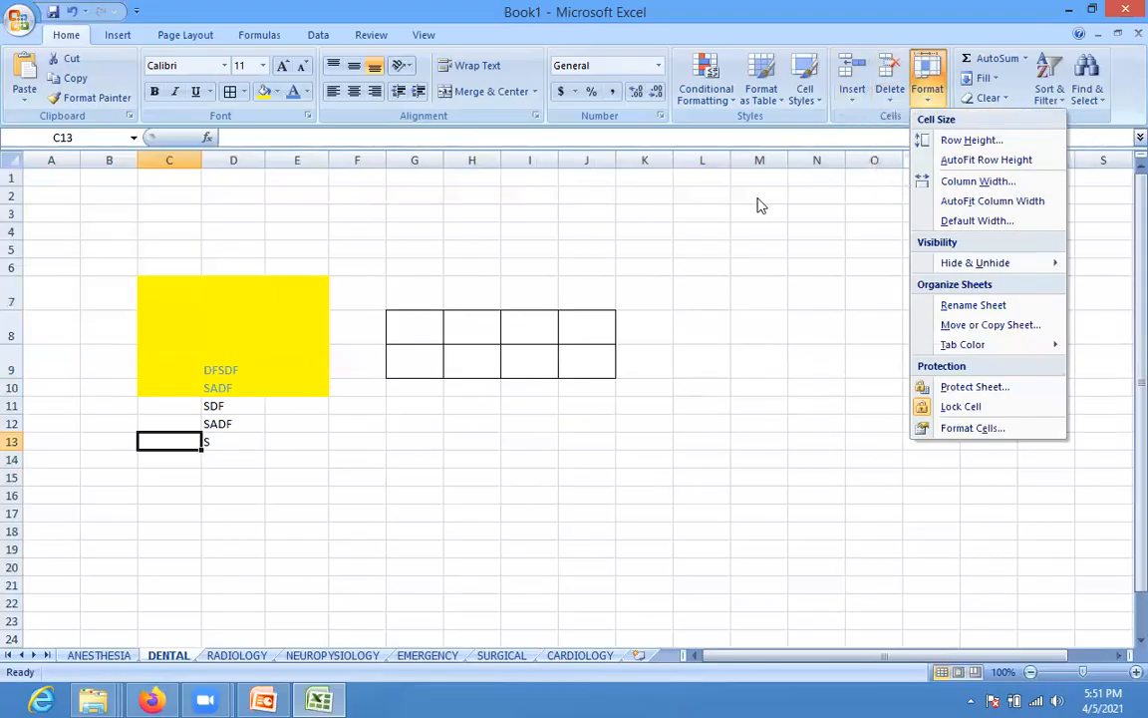
left_click(704, 250)
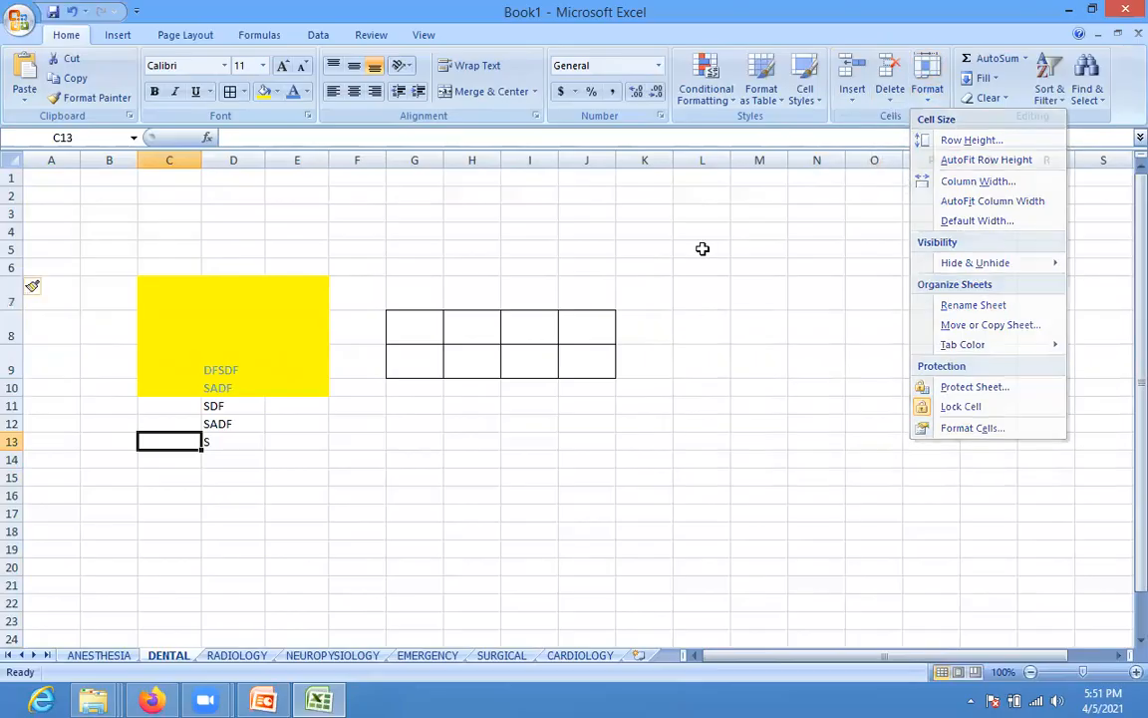
left_click(1088, 94)
left_click(808, 225)
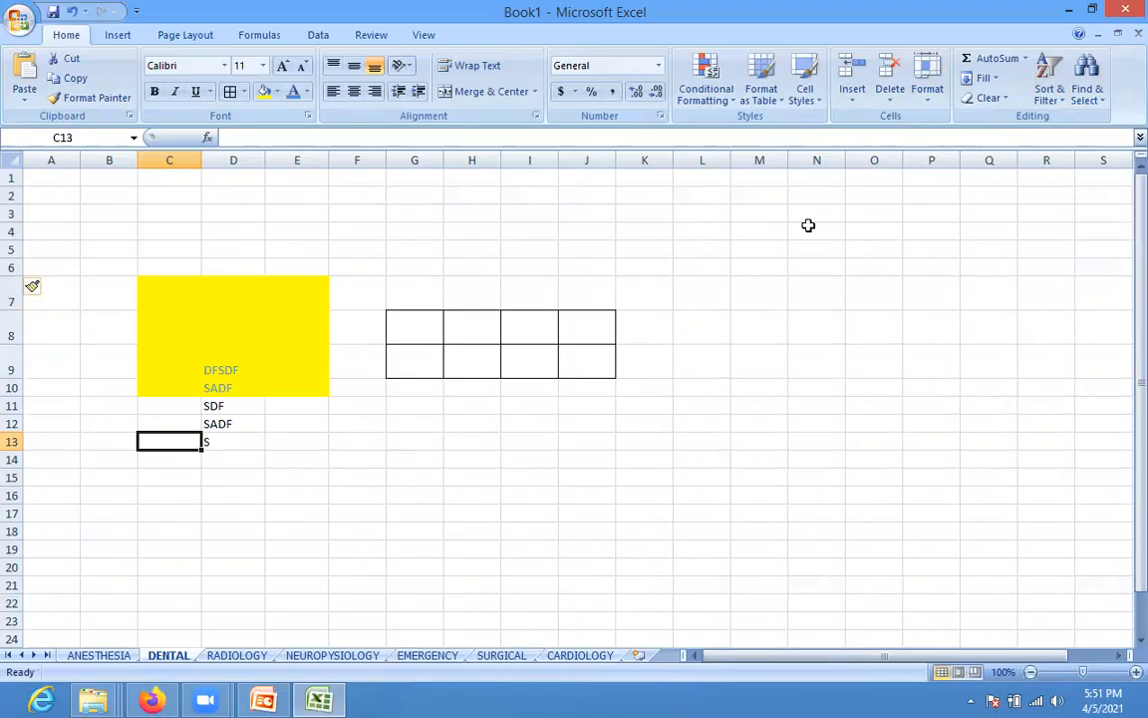
Examine the custom sort settings for the list in C11:D13, including the sort column and sort order choices, and cancel without sorting
left_click(1049, 90)
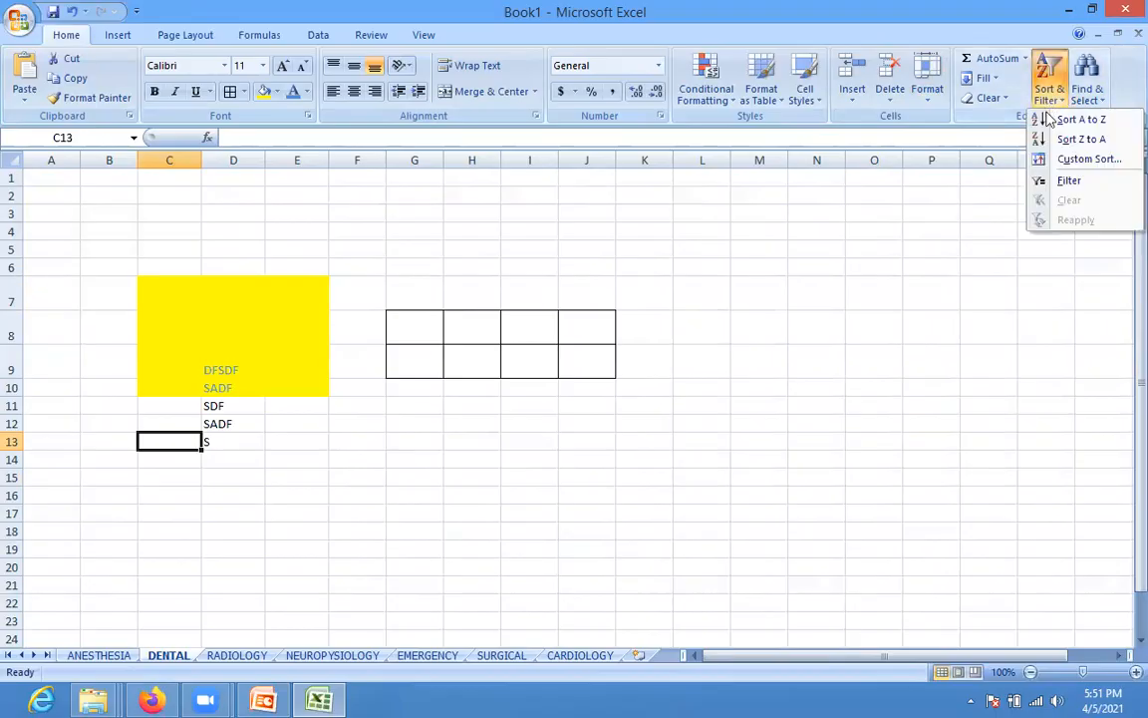
left_click(1087, 159)
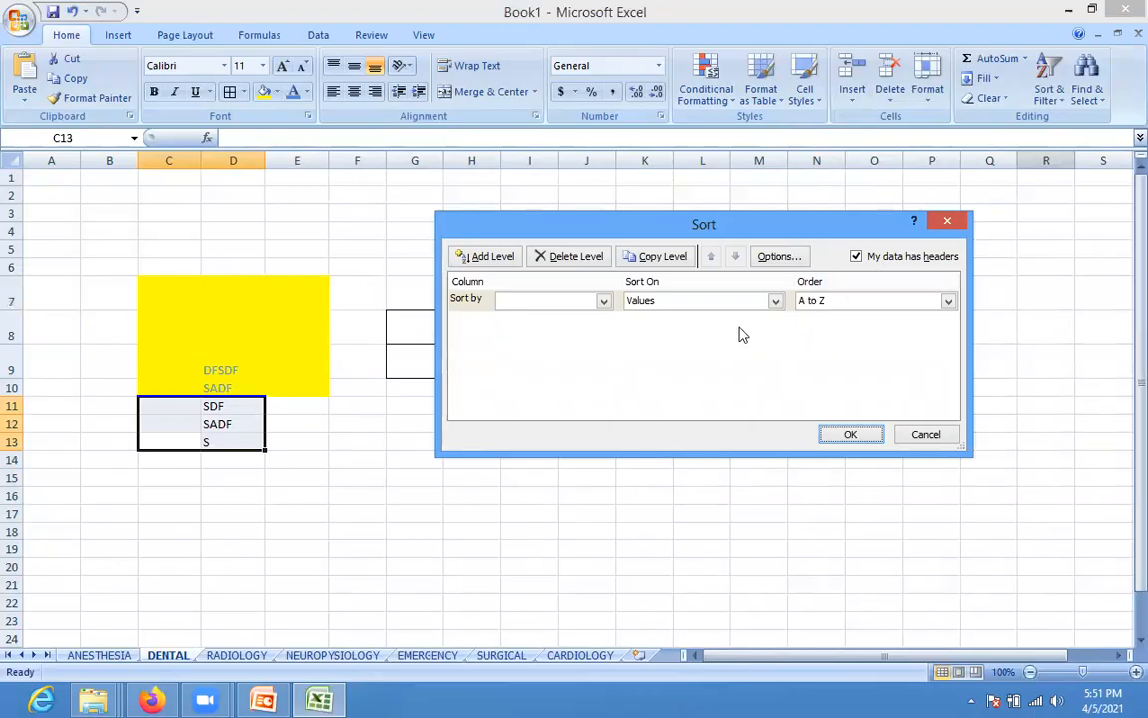
left_click(855, 303)
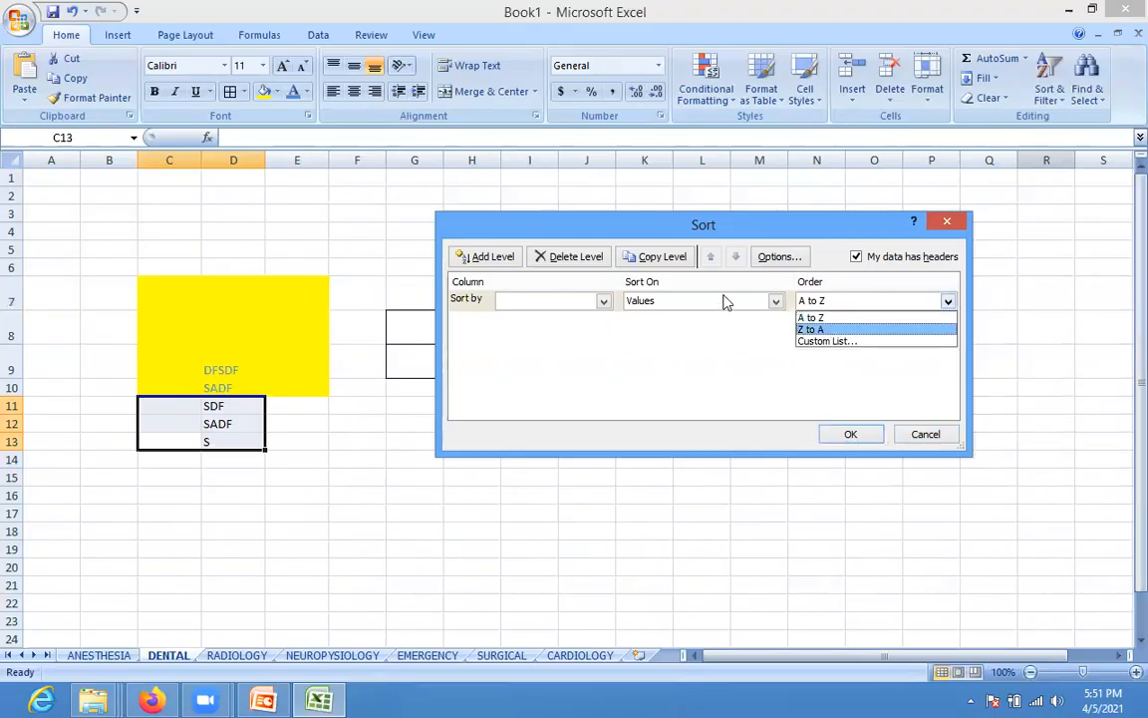
left_click(604, 304)
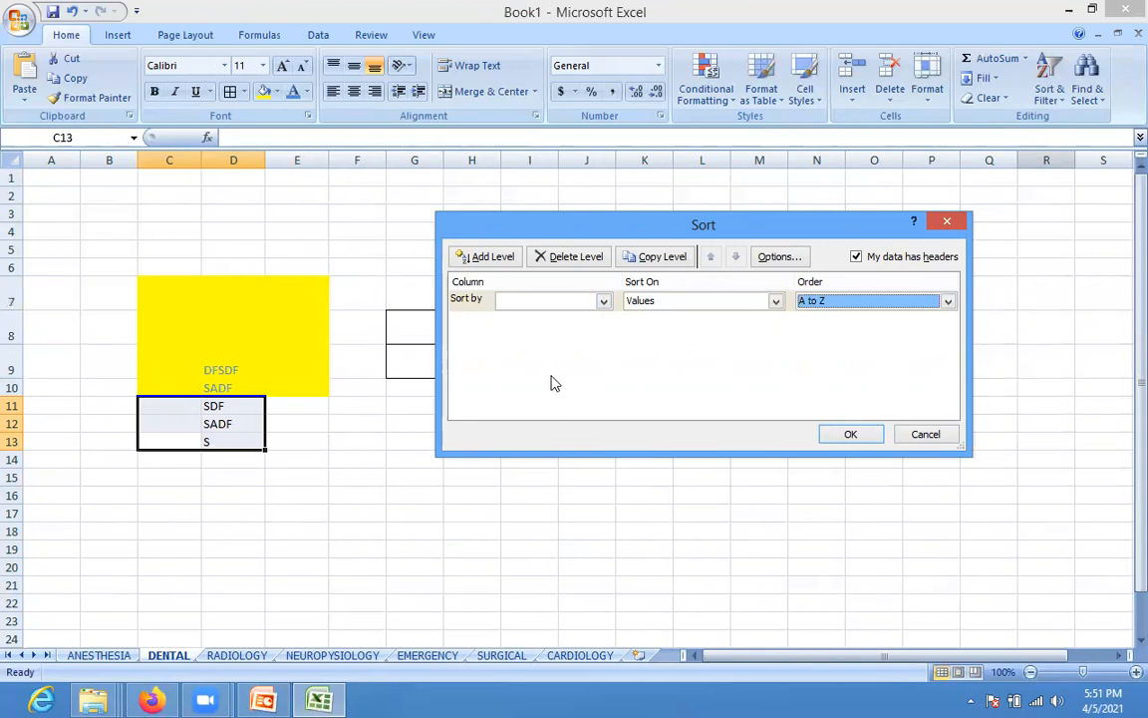
left_click(810, 304)
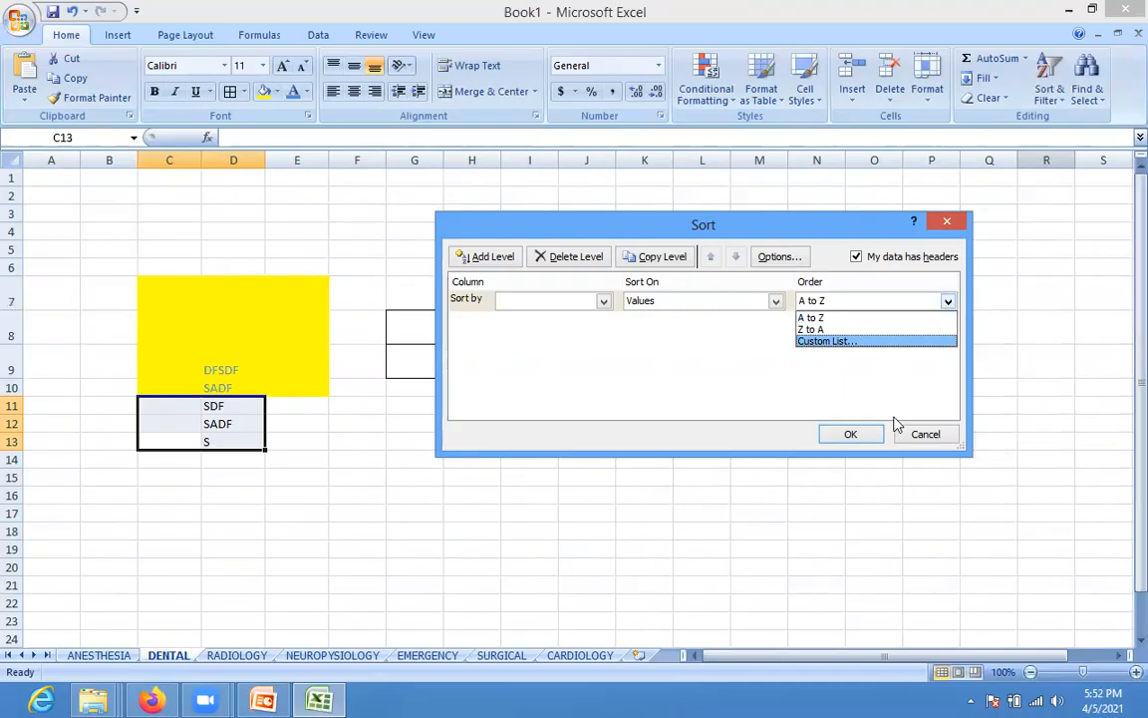
left_click(924, 438)
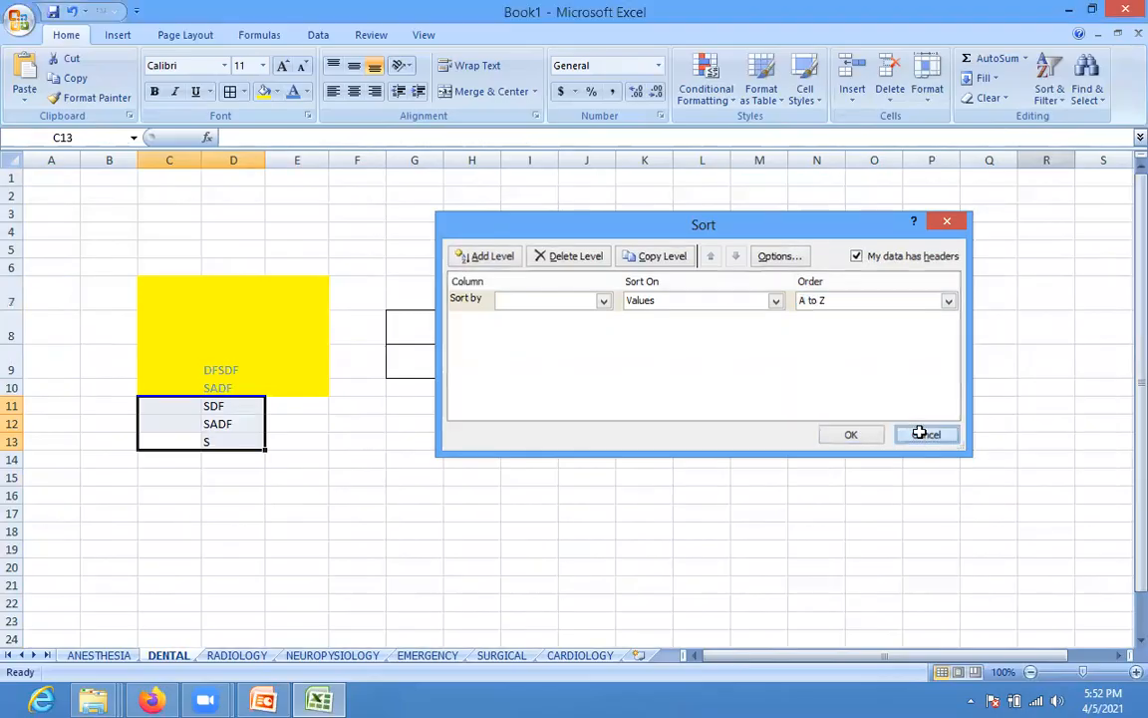
left_click(924, 436)
Select the range B4:K12 around the yellow block and the bordered table
left_click_drag(122, 231, 664, 431)
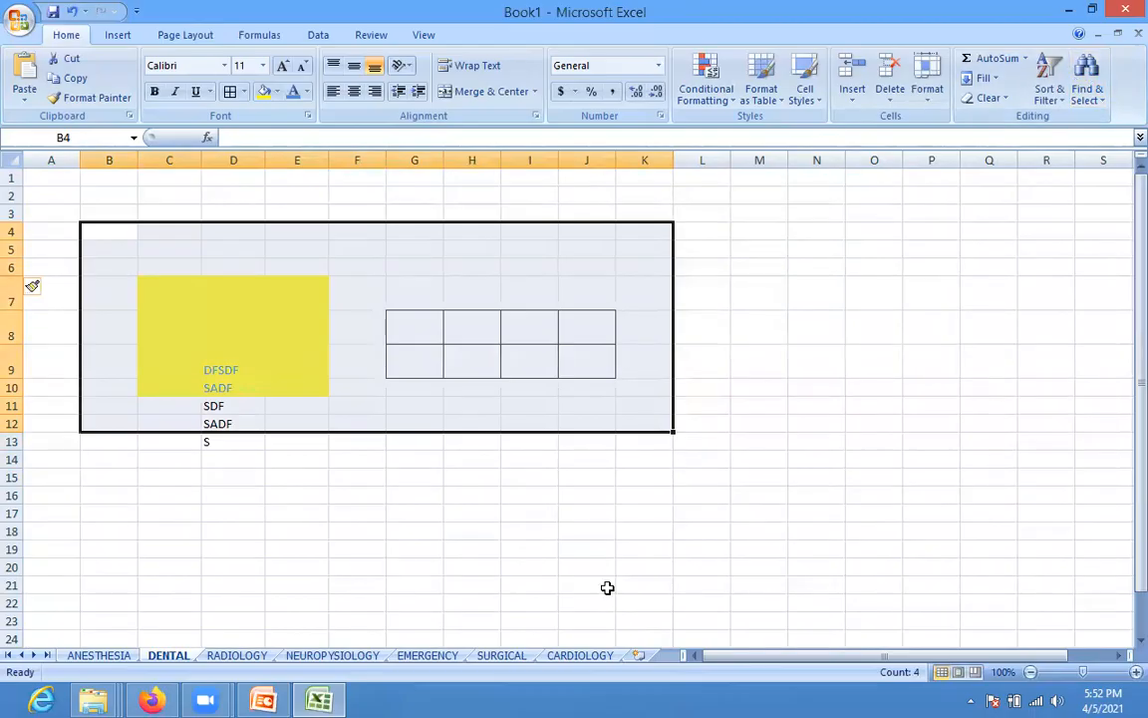
left_click(657, 45)
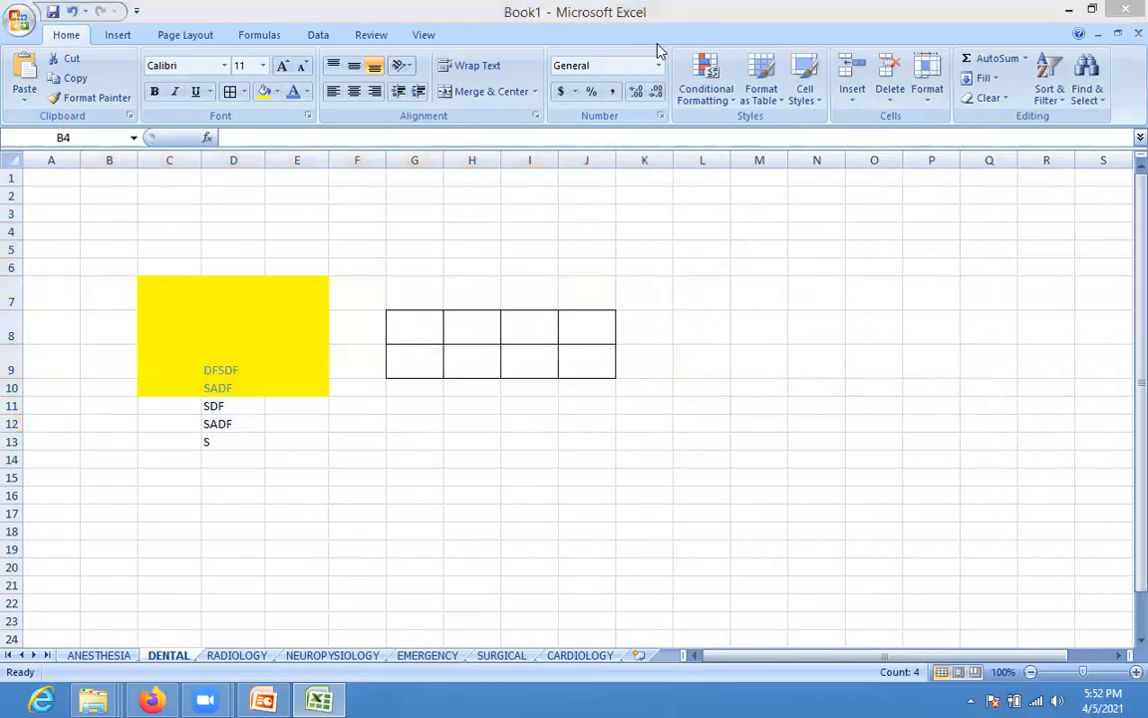